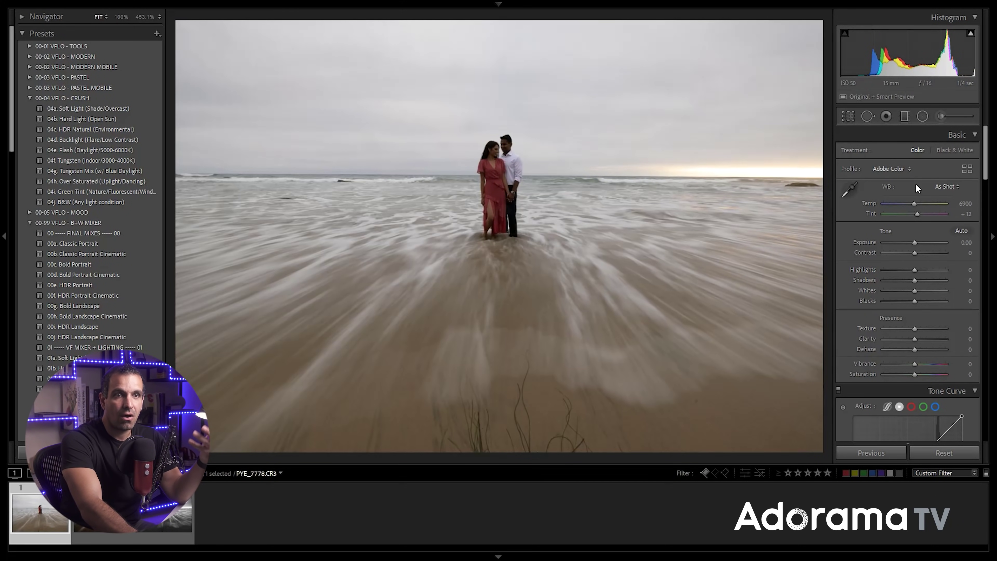
Try lowering the Exposure to -0.92 and reset it to 0.
left_click_drag(914, 241, 909, 241)
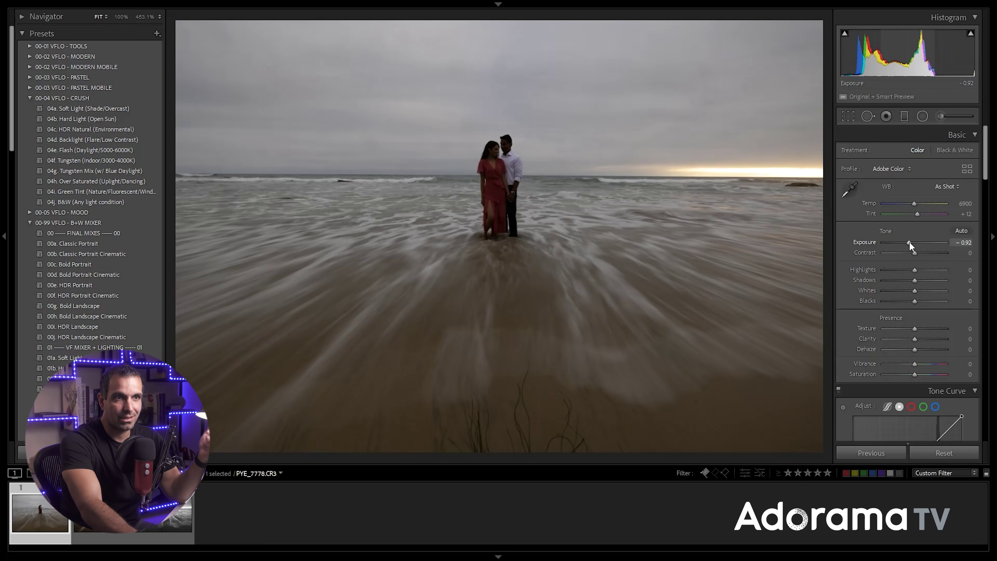
double_click(908, 242)
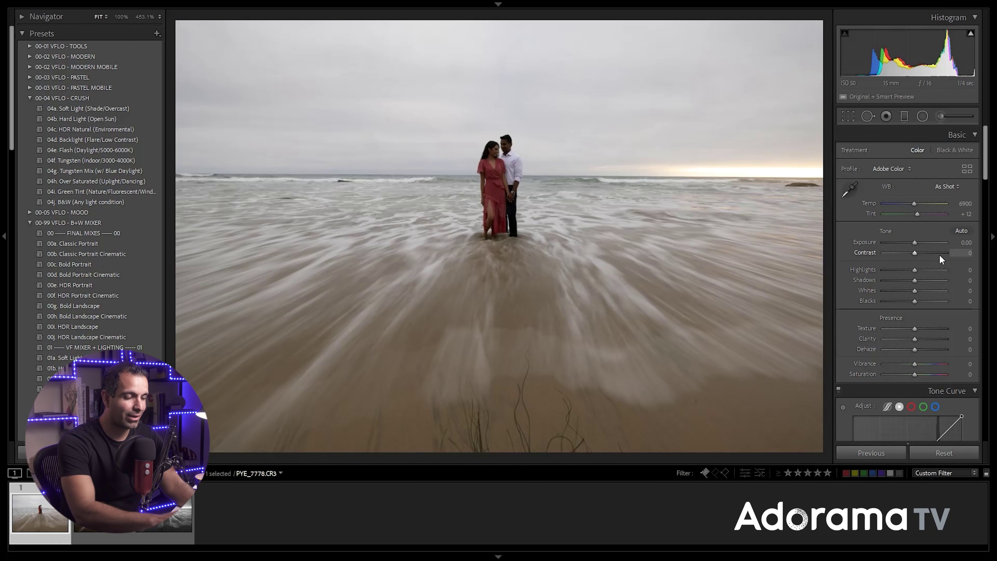
Compare the edited colour copy of the beach photo with the black-and-white copy.
key("Right")
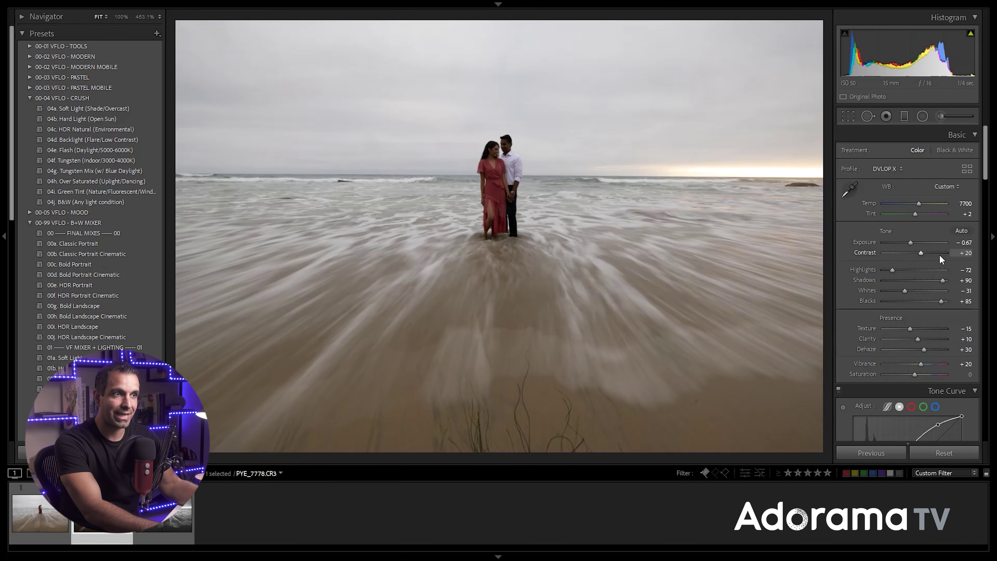
key("Right")
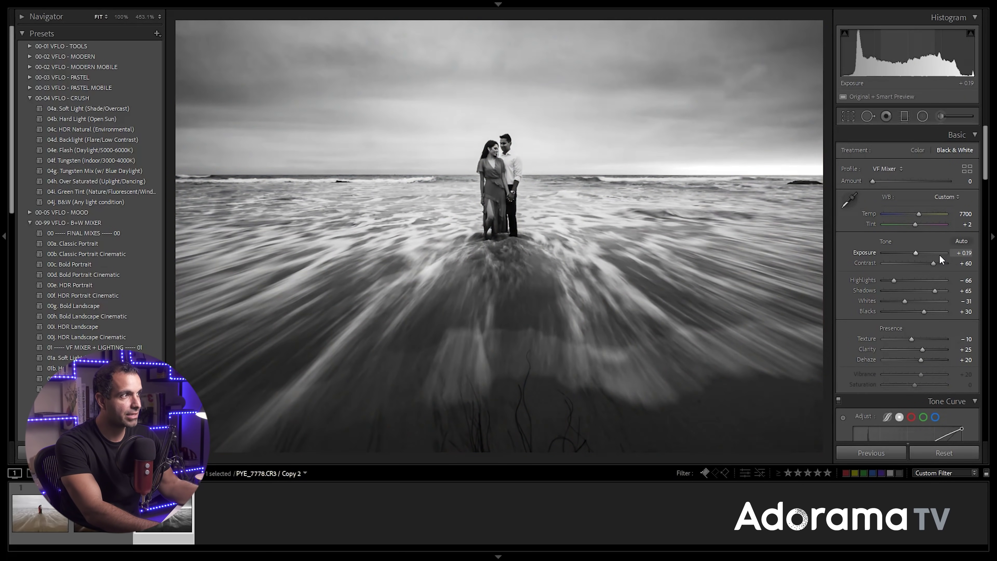
key("Left")
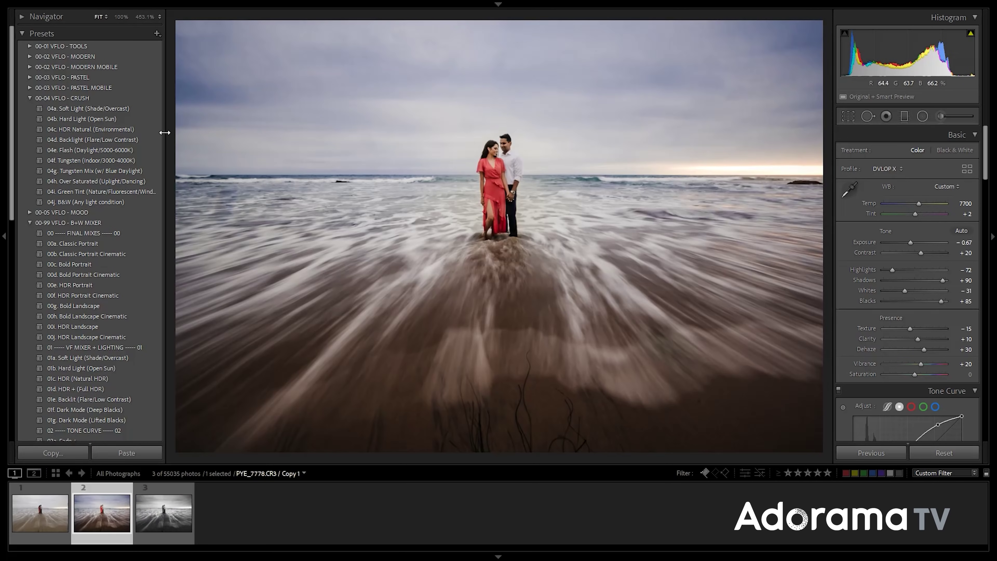
key("Right")
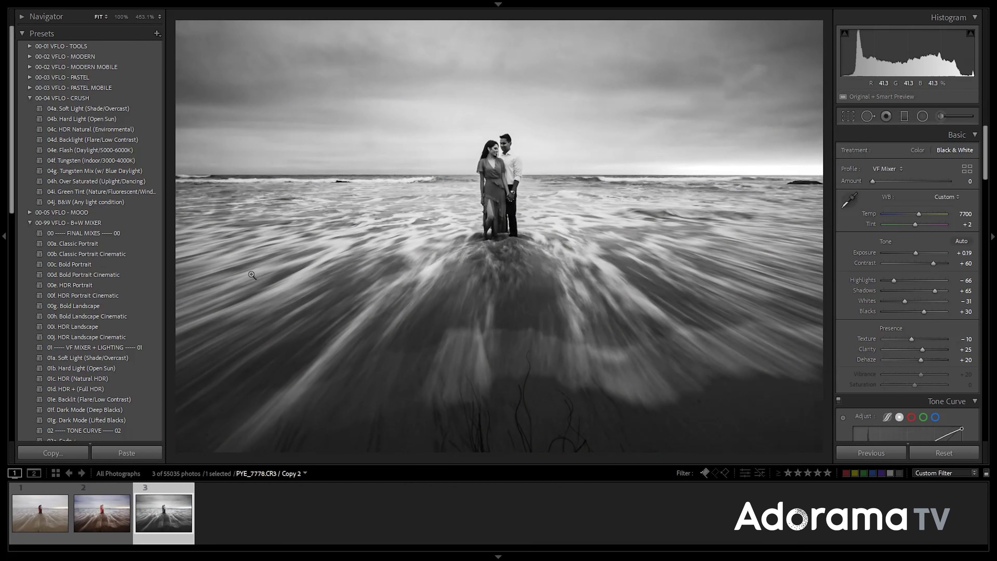
Create a new virtual copy of the unedited original beach photo, PYE_7778.CR3.
left_click(53, 514)
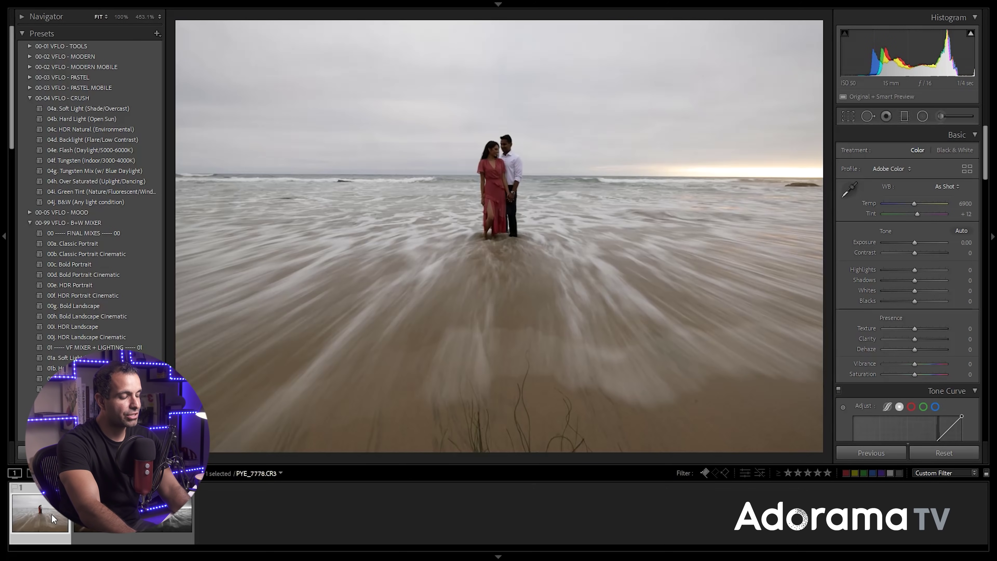
key("ctrl+apostrophe")
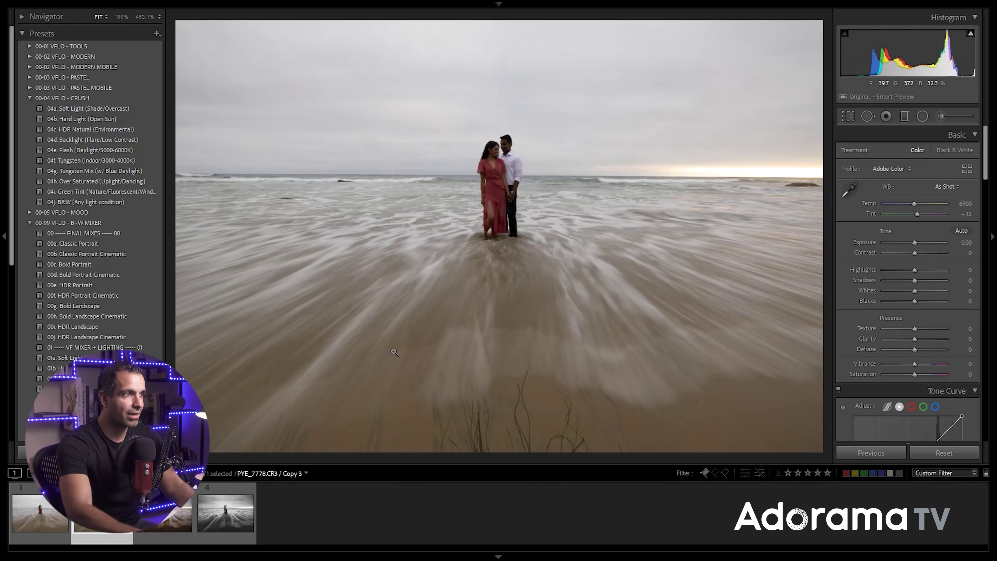
key("r")
left_click_drag(173, 125, 175, 131)
key("d")
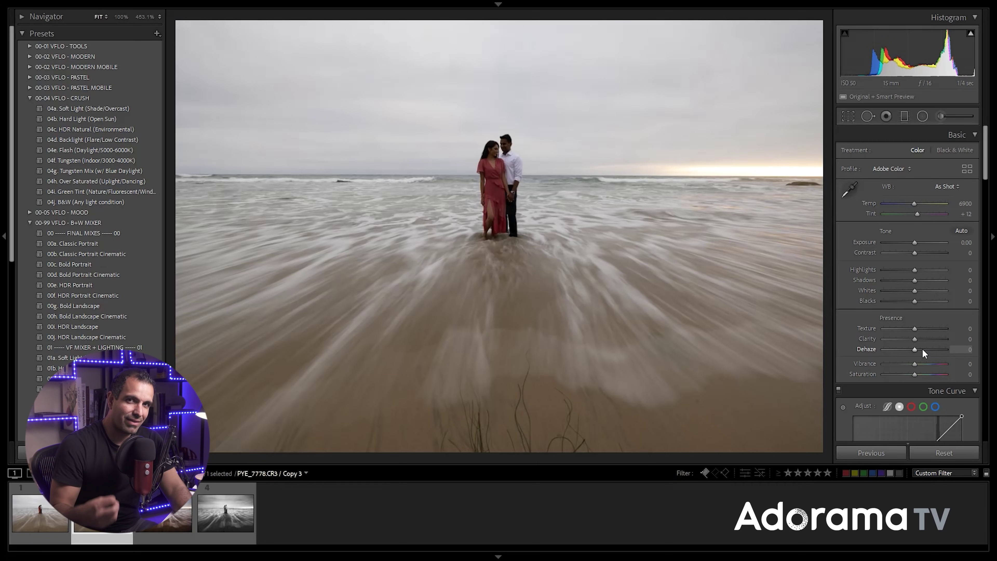
Preview the Dehaze effect at +40 and at -40, returning it to 0.
scroll(923, 348, "up", 8)
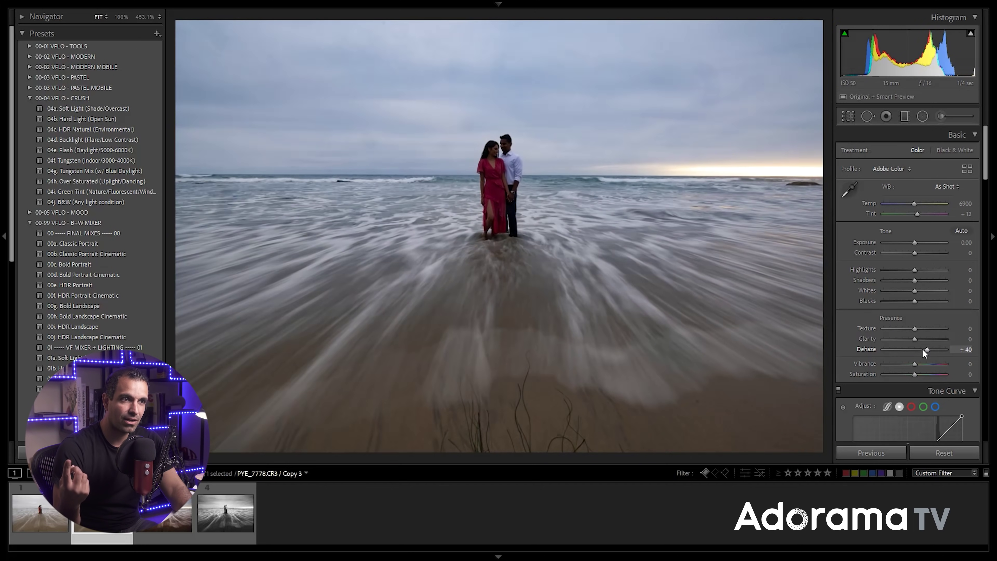
scroll(922, 348, "down", 8)
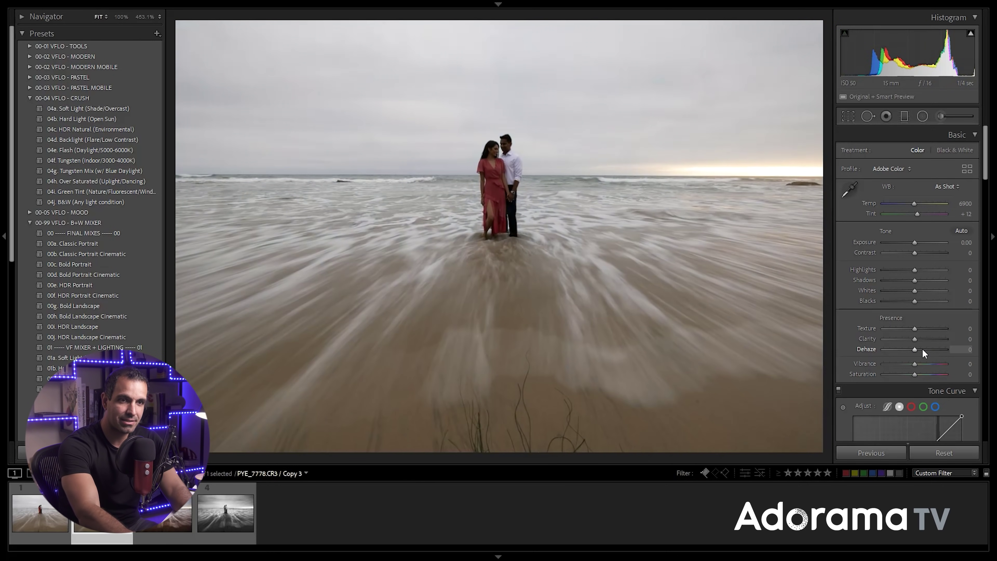
scroll(923, 348, "down", 8)
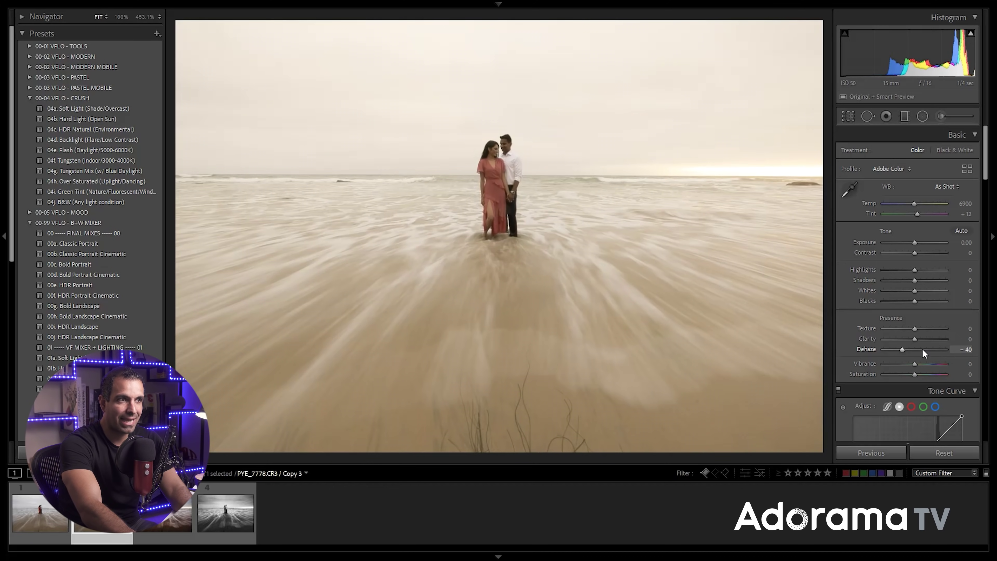
scroll(923, 348, "up", 8)
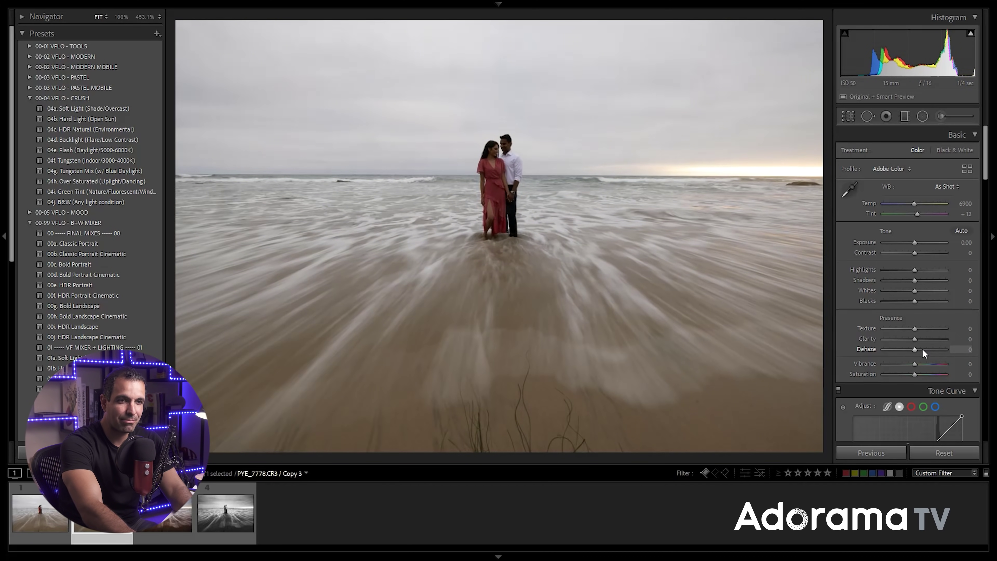
Raise Dehaze gradually through +20 and +40 to beyond +80 to preview the colour shift, and reset it to 0.
scroll(923, 349, "up", 8)
scroll(922, 348, "down", 8)
scroll(923, 348, "up", 4)
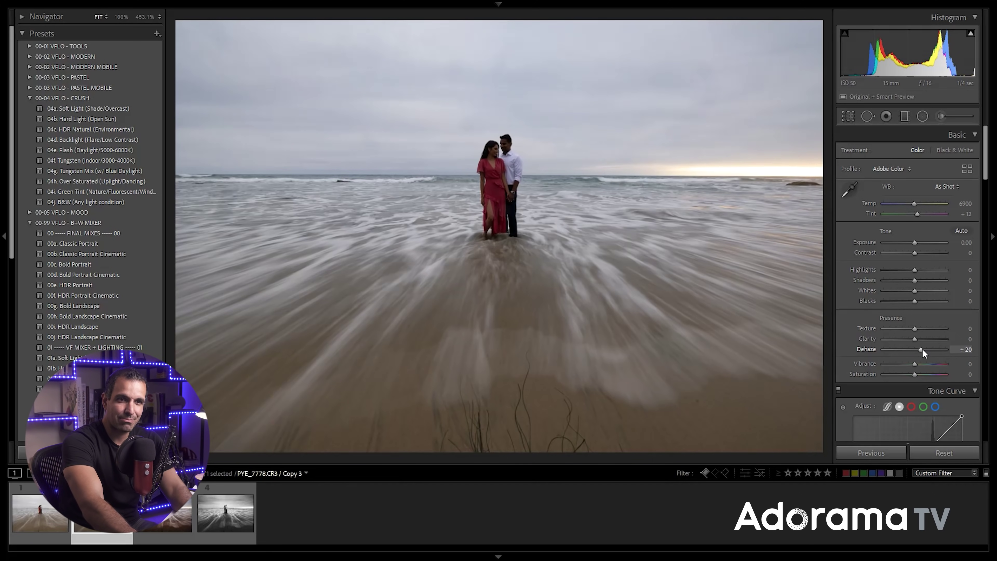
scroll(922, 349, "up", 4)
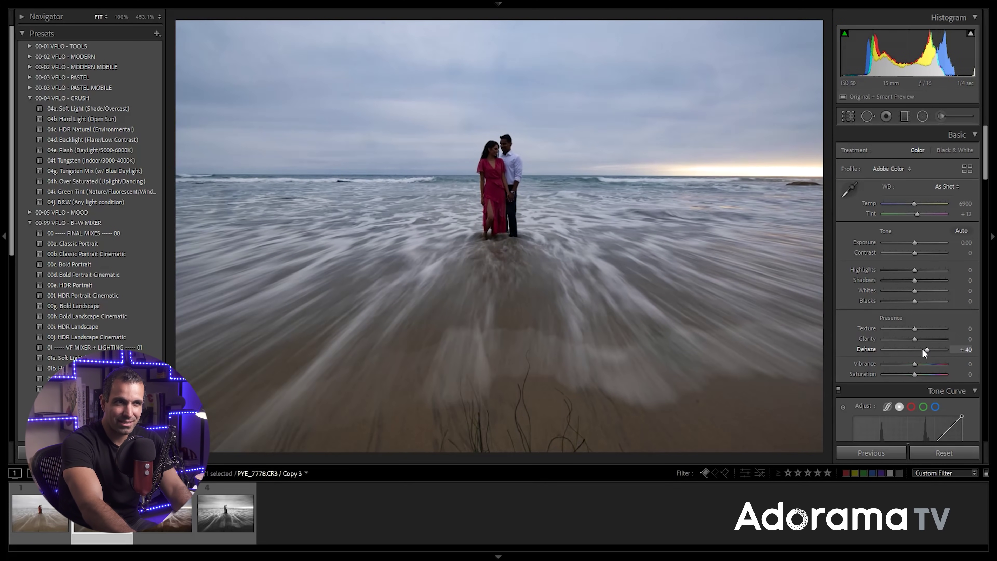
scroll(923, 349, "up", 4)
scroll(923, 349, "up", 4)
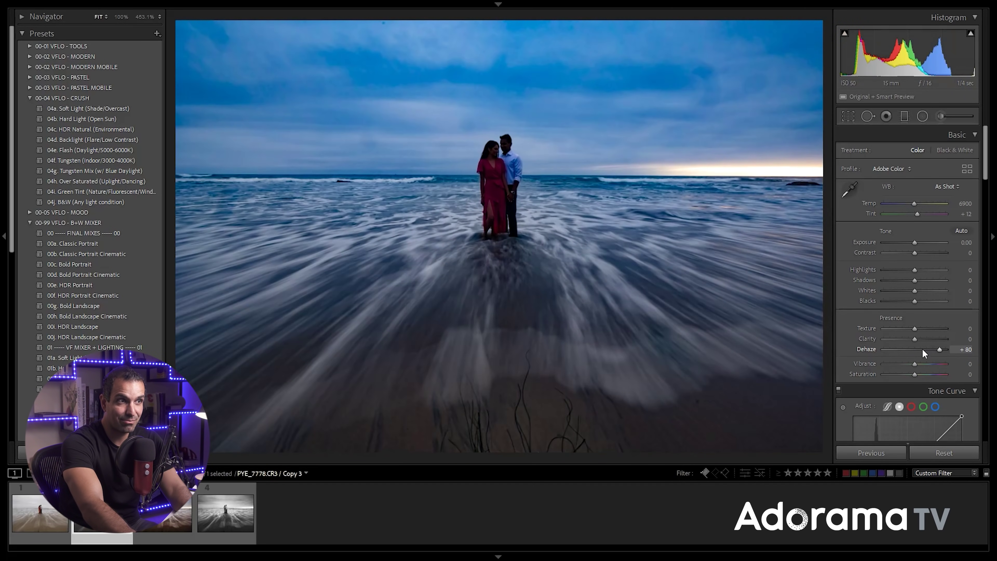
scroll(922, 349, "up", 4)
double_click(923, 348)
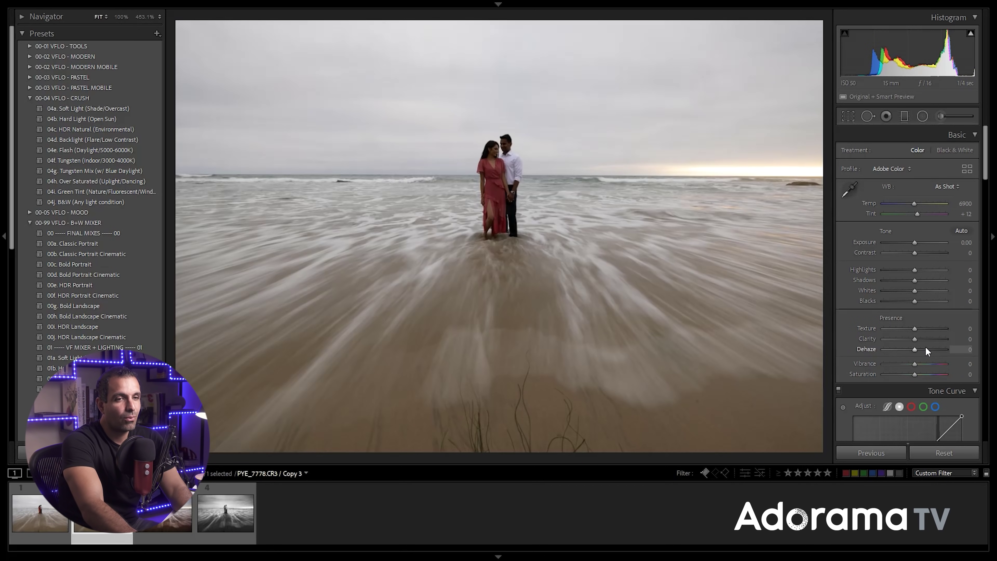
Set Dehaze to +40 on the new virtual copy.
left_click(925, 350)
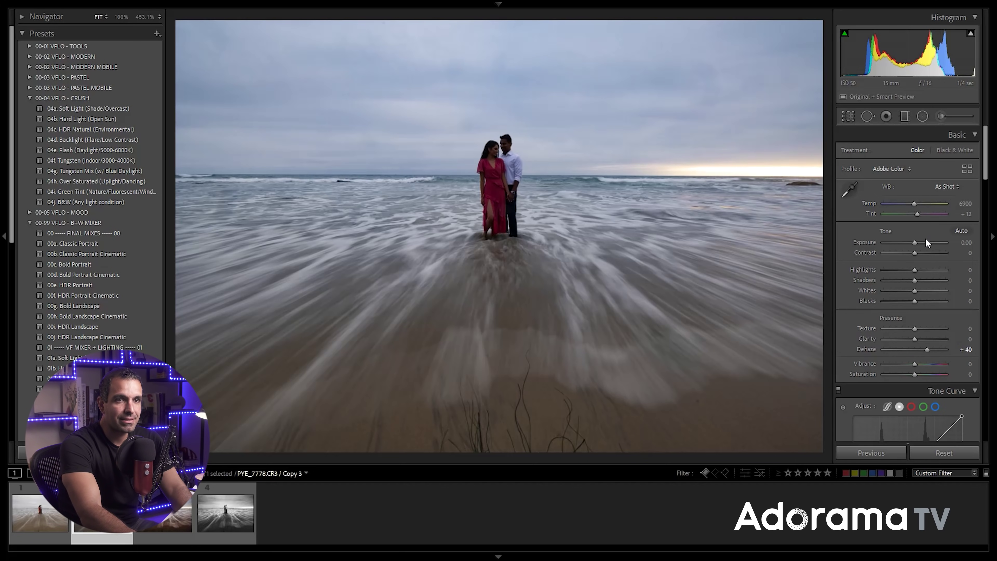
Try raising the photo's Exposure and reset it to 0.
key("Up")
key("Up")
key("Up")
key("Up")
key("Up")
key("Up")
left_click(955, 243)
type("1")
key("Tab")
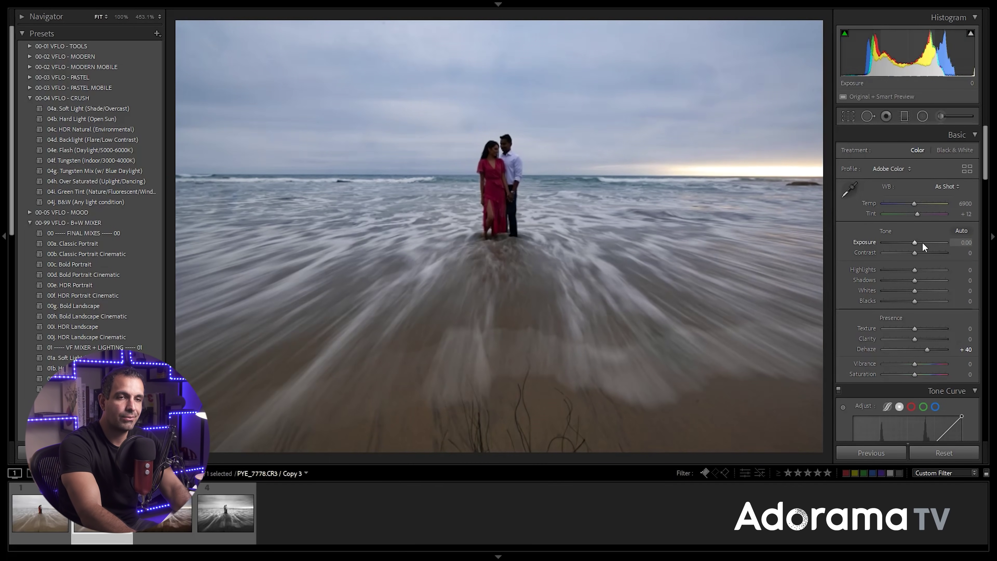
double_click(922, 241)
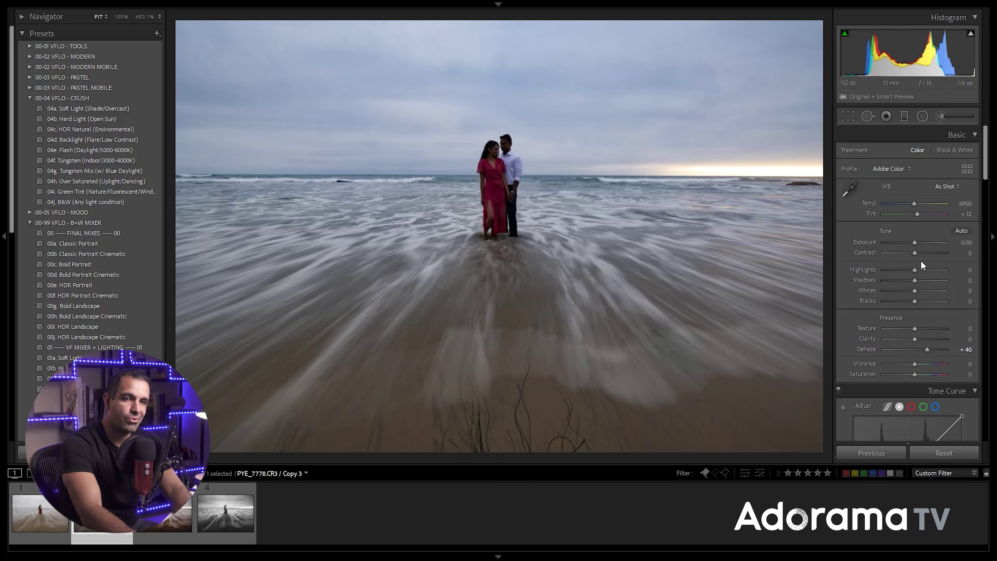
Lift the dark tones by setting Shadows to +50 and Blacks to +50.
left_click_drag(915, 280, 929, 282)
left_click(930, 301)
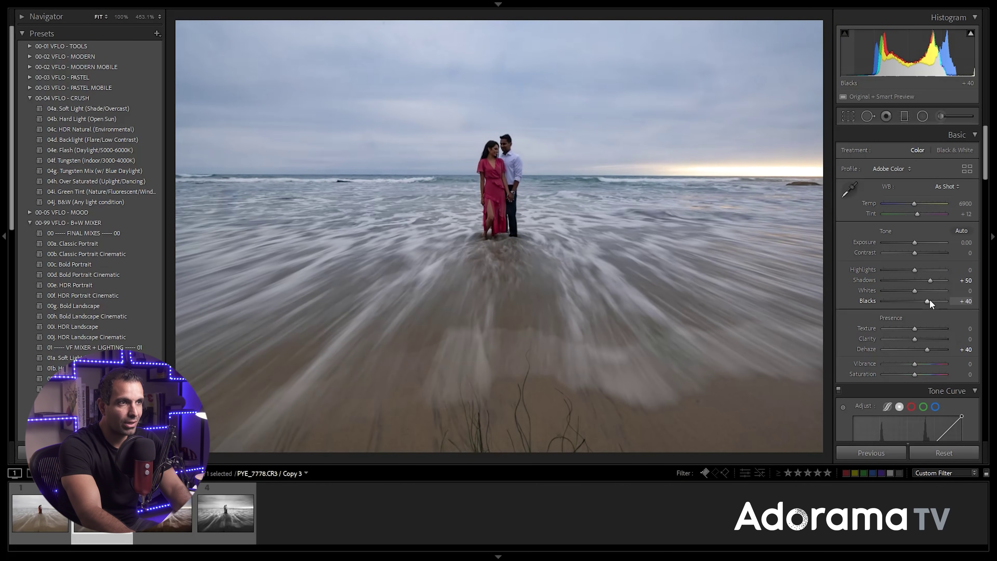
left_click(930, 300)
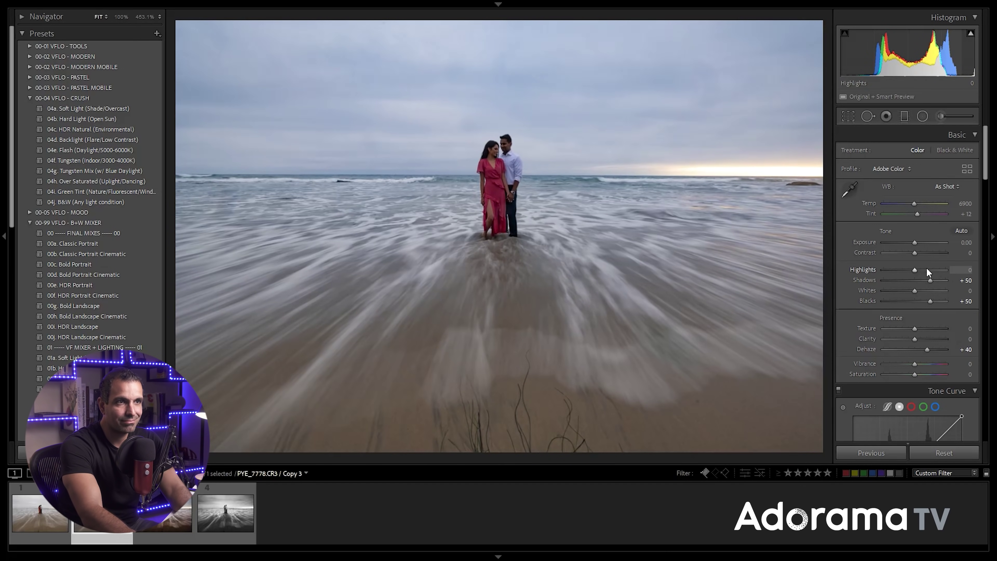
Pull down the bright tones by setting Highlights to -15 and Whites to -50.
left_click(909, 269)
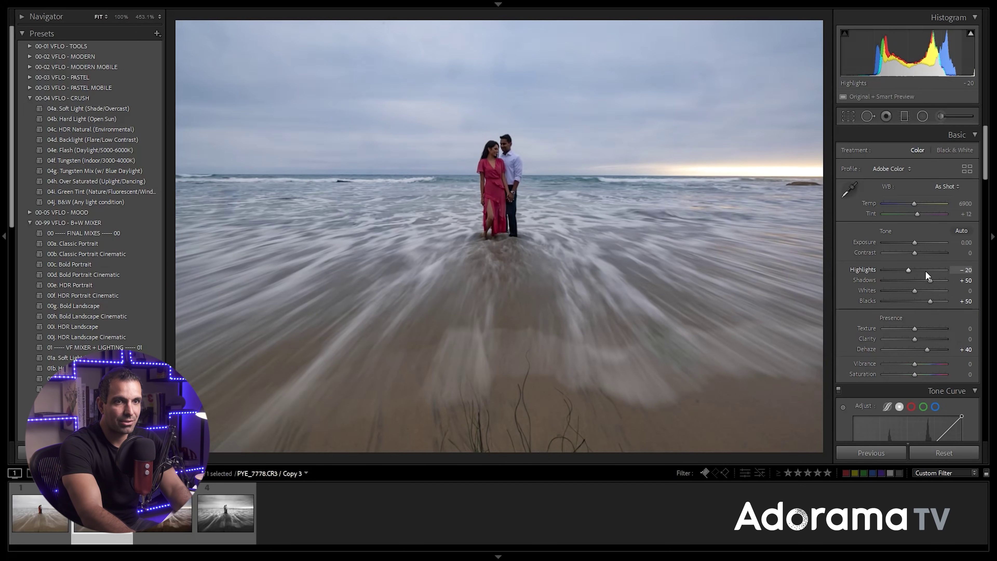
scroll(925, 272, "up", 1)
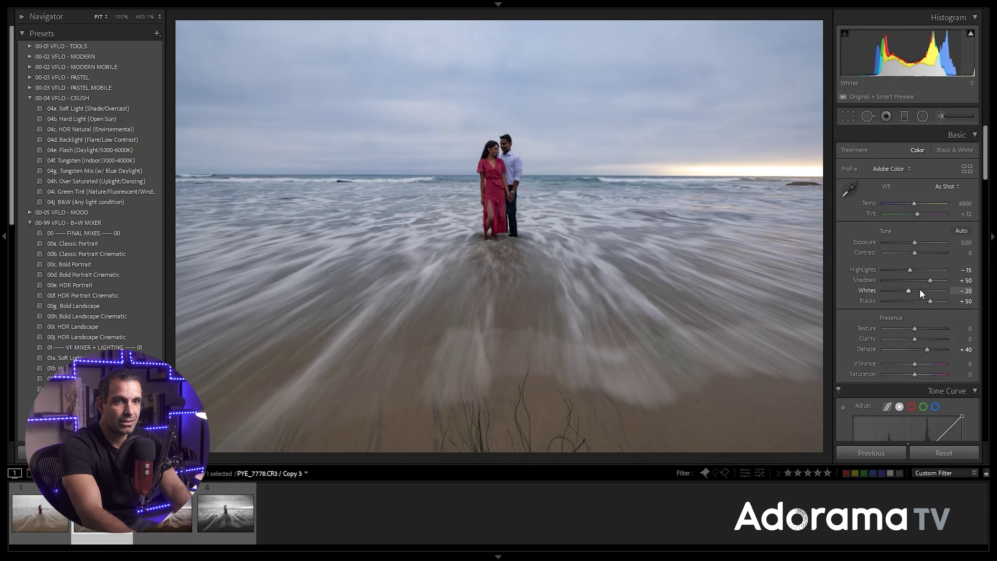
scroll(919, 291, "down", 8)
scroll(919, 291, "down", 3)
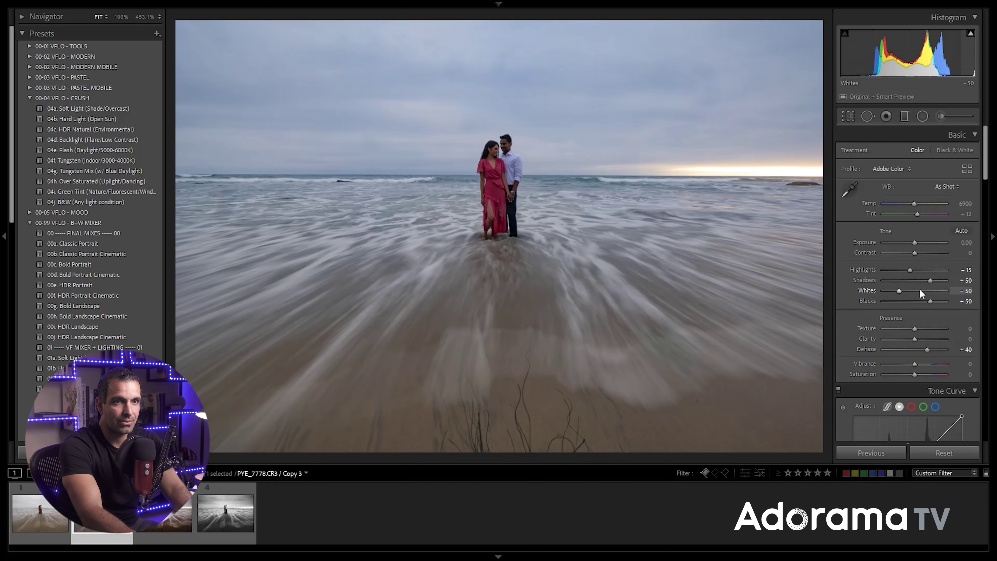
Refine the dark tones by setting Shadows to +65 and Blacks to +60.
scroll(920, 289, "up", 2)
scroll(929, 278, "up", 2)
scroll(938, 299, "up", 2)
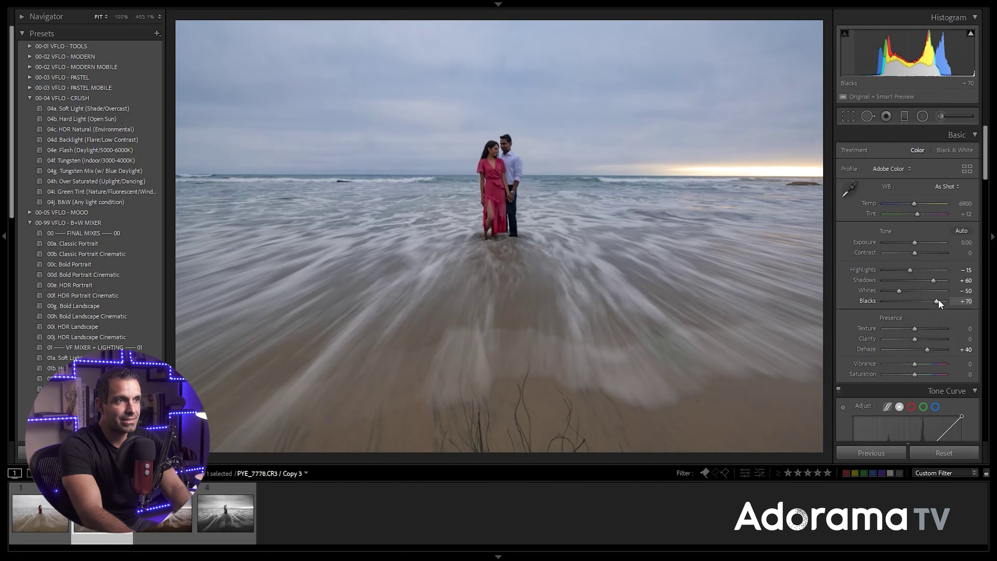
scroll(942, 281, "up", 4)
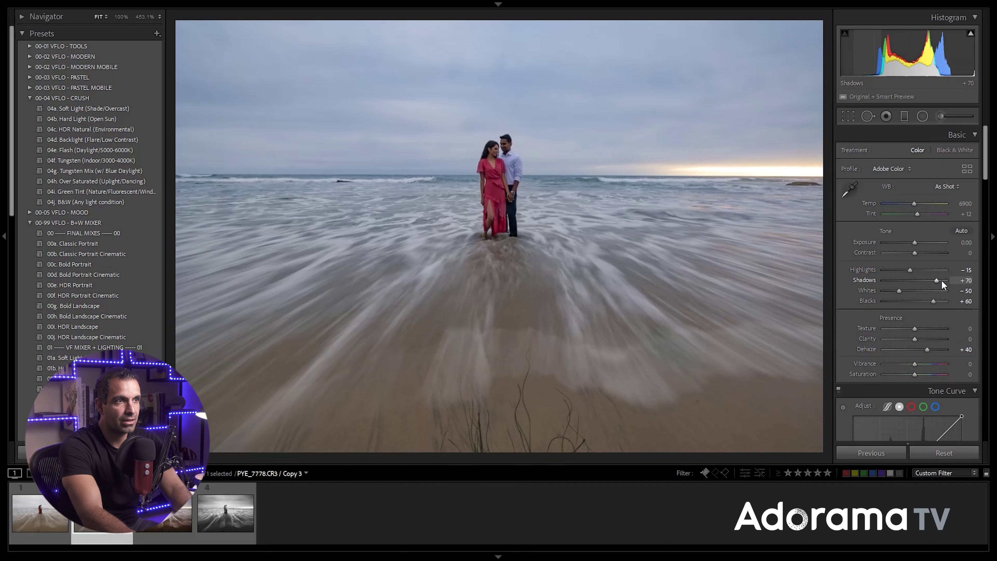
scroll(941, 279, "down", 1)
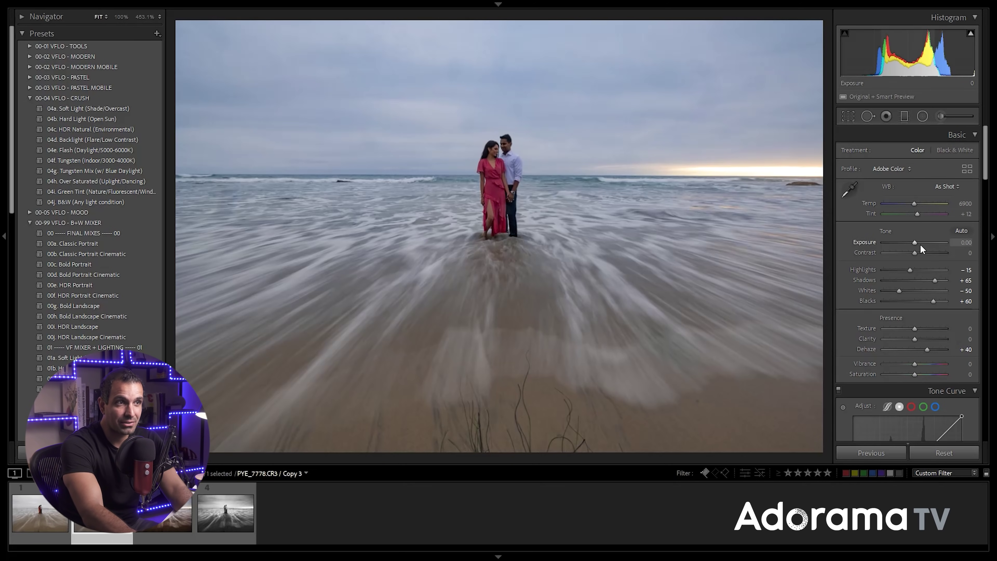
Brighten the photo by adding a tone curve point in the highlights with input 190 and output 218.
scroll(936, 244, "down", 5)
scroll(937, 260, "up", 5)
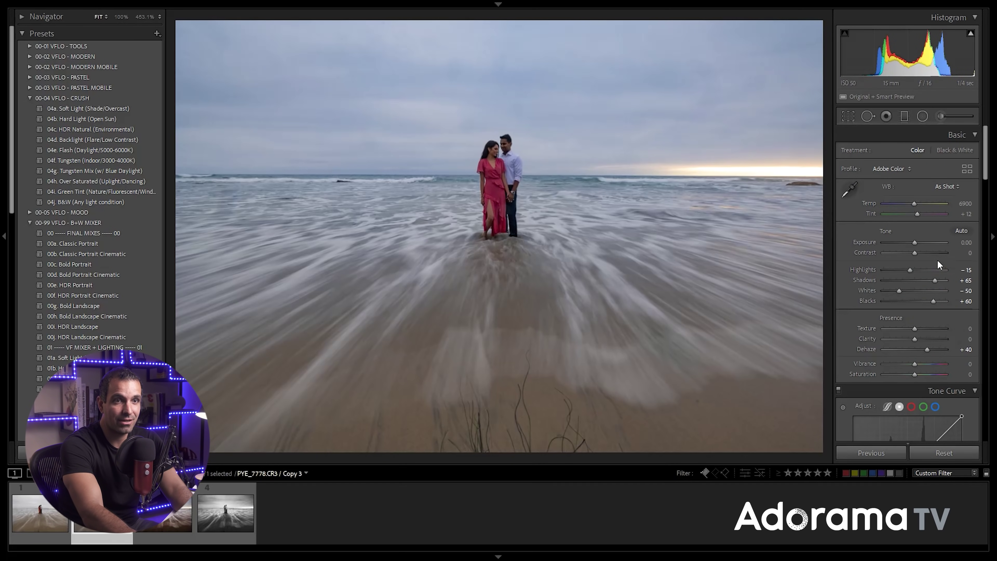
scroll(928, 303, "down", 5)
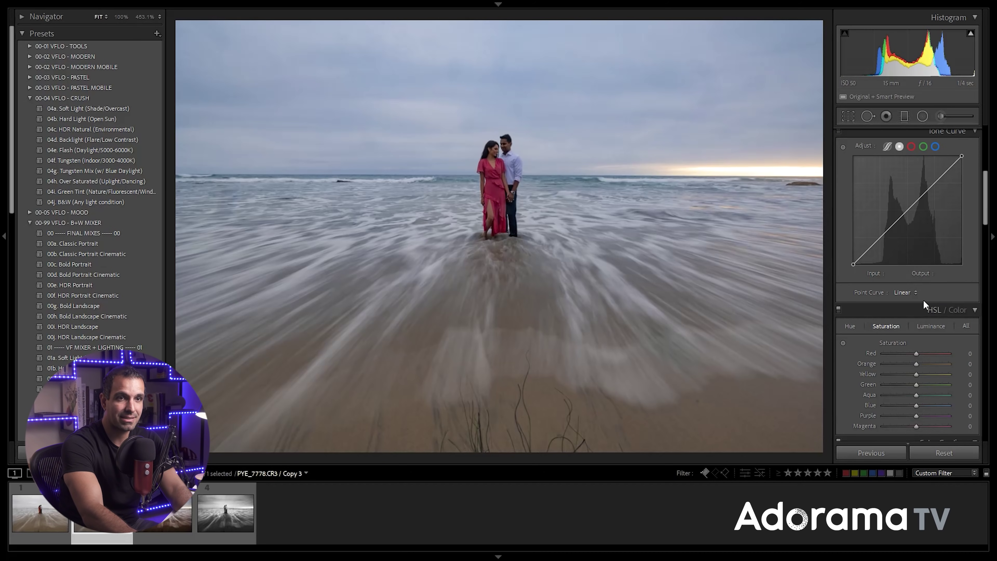
scroll(939, 236, "up", 2)
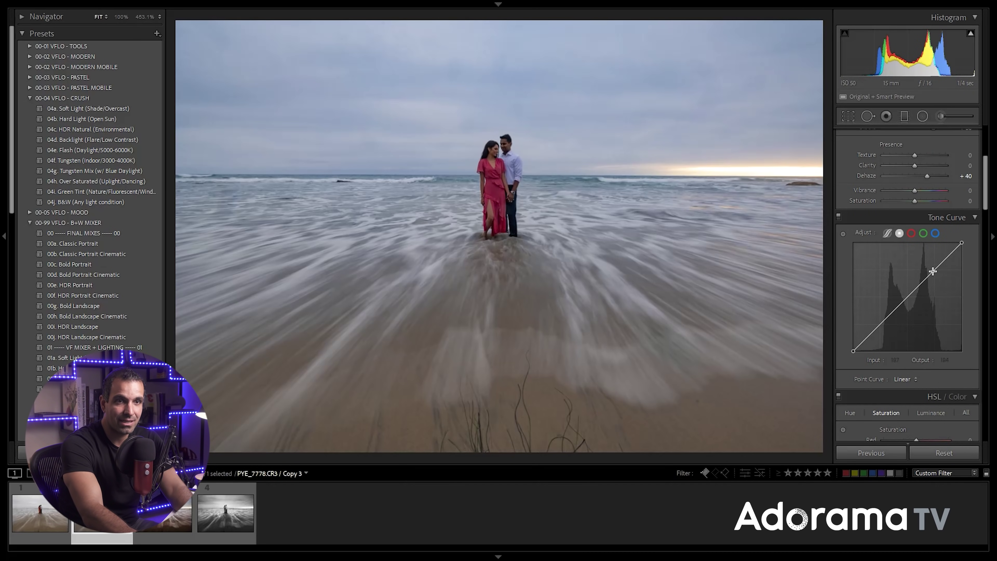
left_click_drag(935, 269, 934, 258)
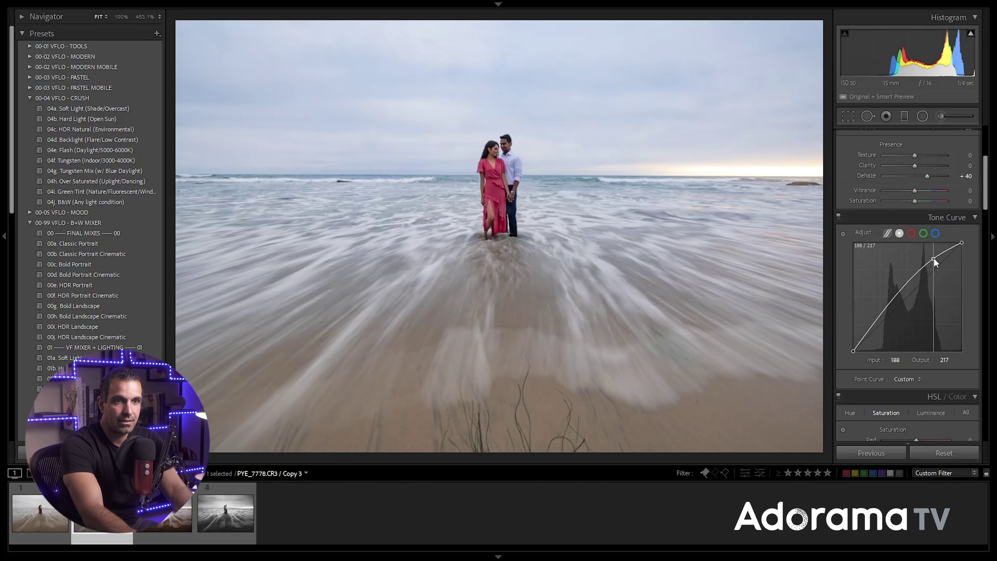
left_click_drag(935, 258, 935, 257)
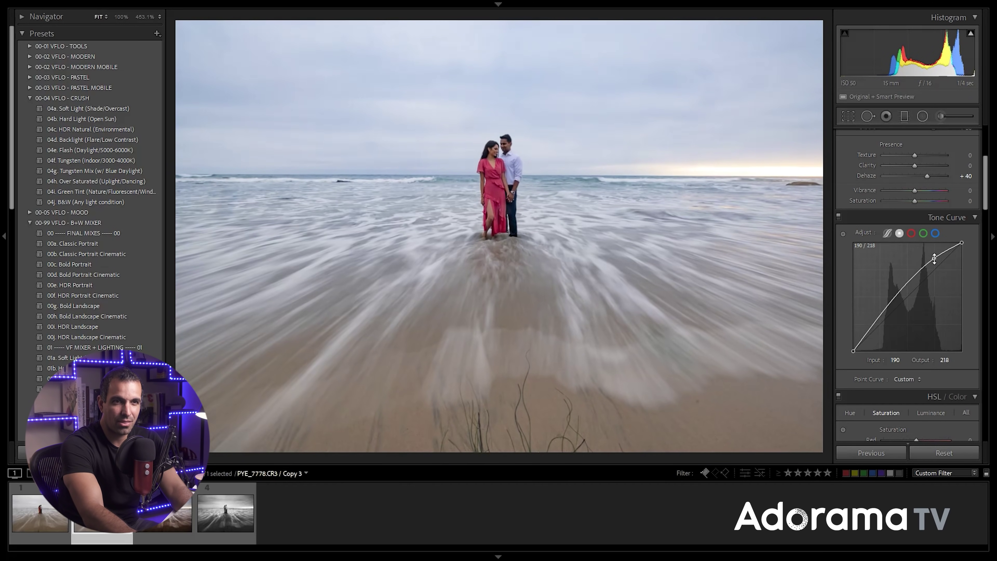
Switch the tone curve between point and parametric editing, finishing on the parametric curve.
left_click(888, 233)
left_click(900, 235)
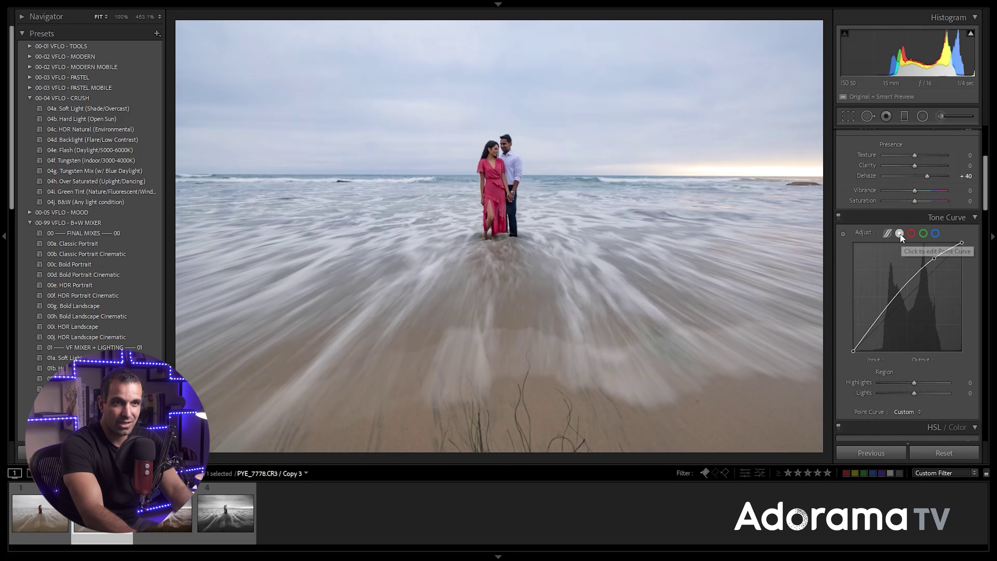
left_click(888, 233)
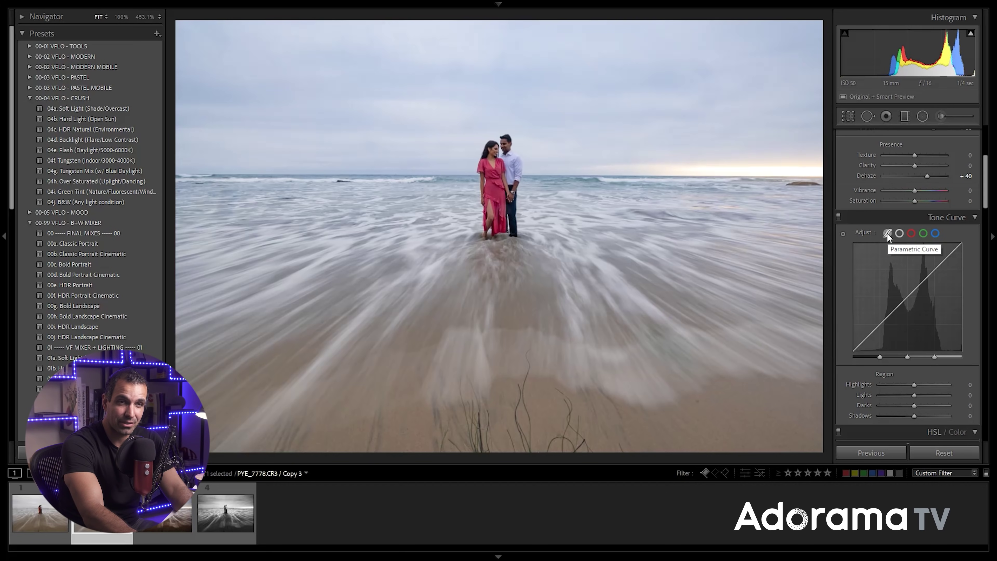
On the point curve, add a shadow point at input 32, output 28 and a dark-tone point at input 65, output 79.
left_click(900, 233)
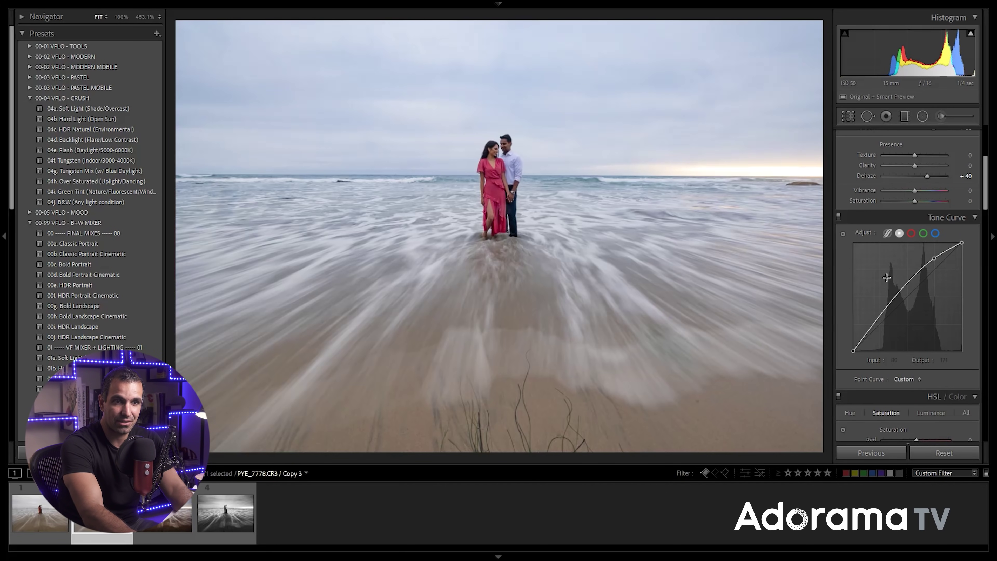
left_click_drag(883, 315, 867, 340)
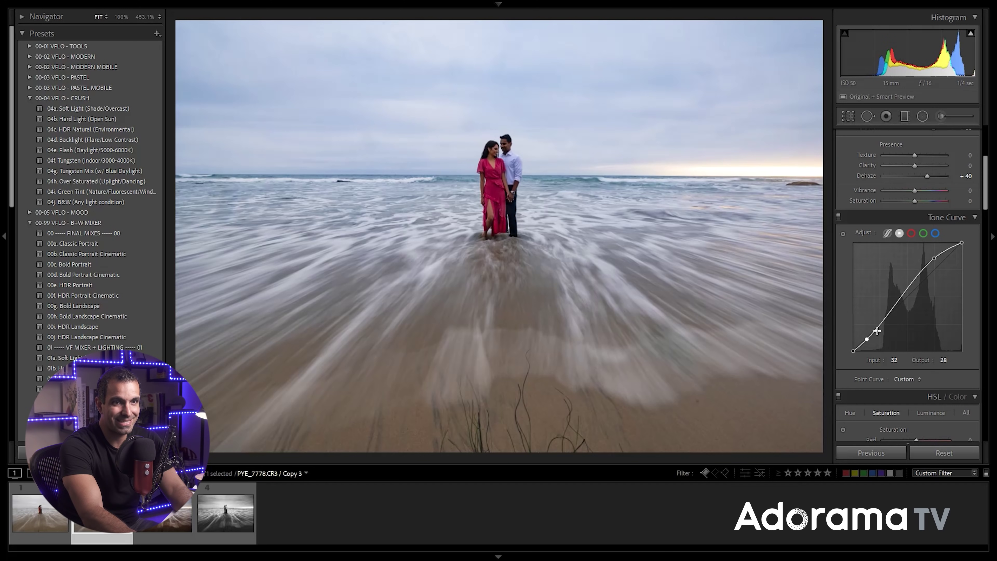
left_click_drag(880, 324, 879, 322)
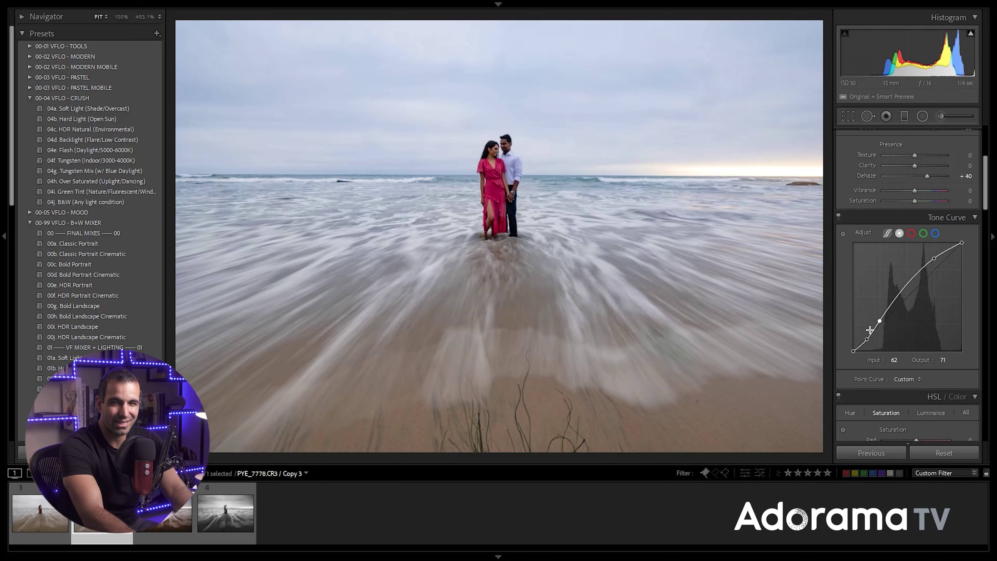
left_click_drag(880, 321, 881, 316)
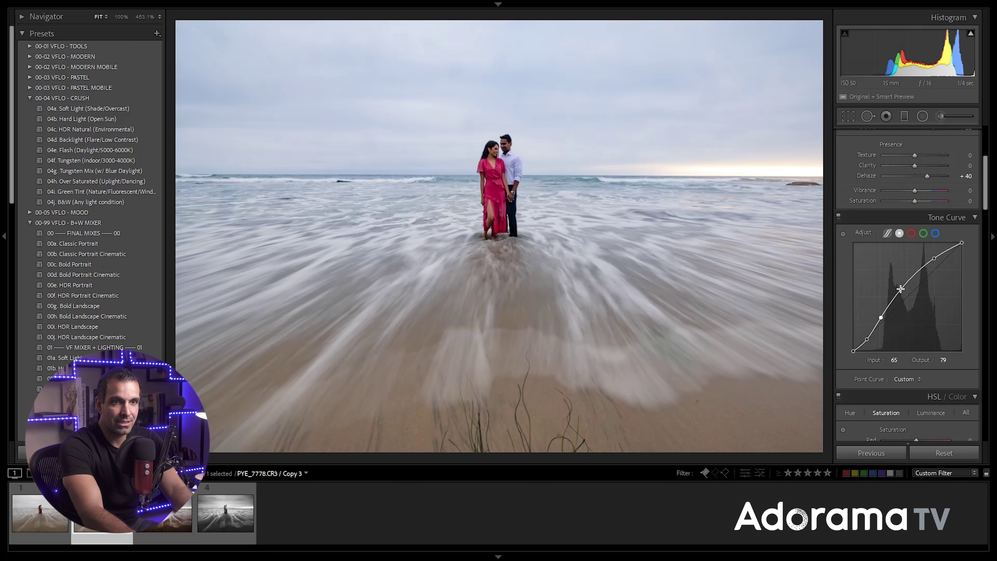
Add a midtone curve point at input 125, output 166, and lift the dark-tone point at input 65 to output 85.
left_click_drag(906, 284, 906, 281)
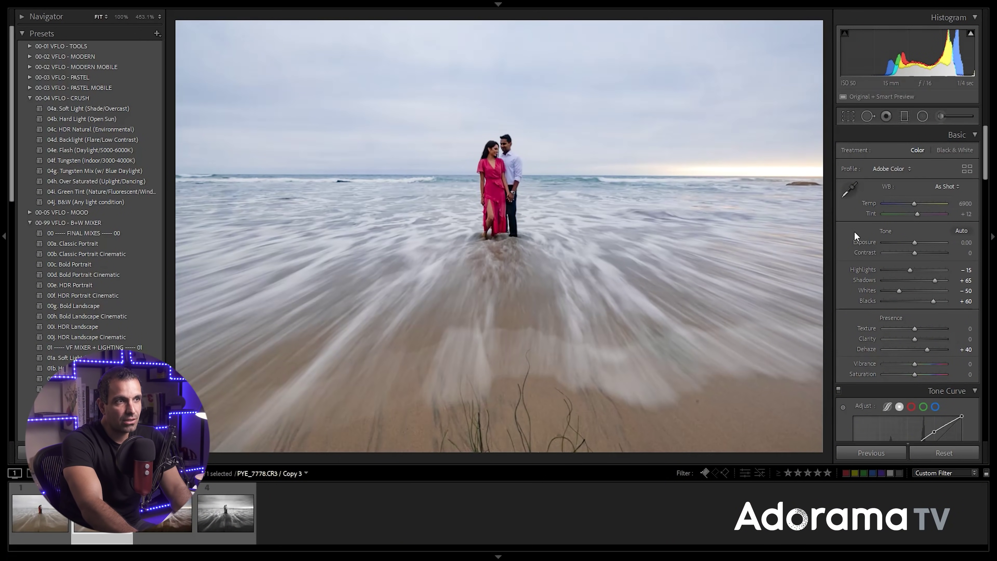
scroll(922, 220, "down", 5)
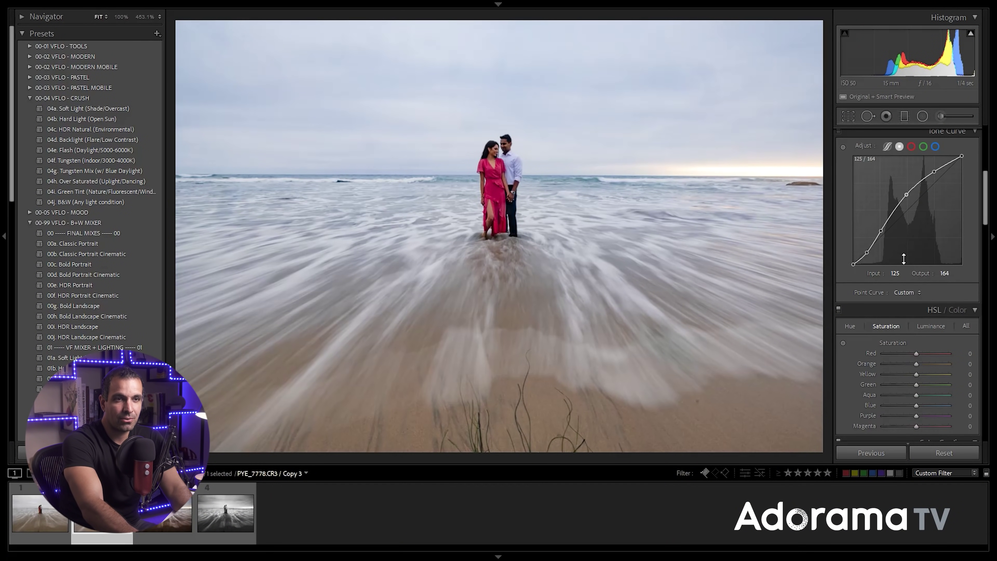
scroll(948, 209, "up", 2)
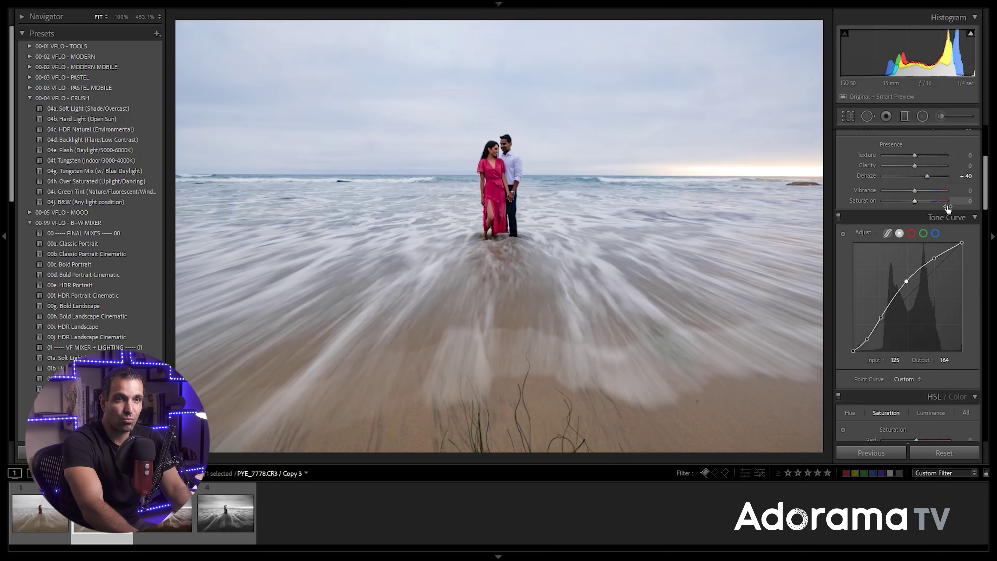
left_click_drag(906, 282, 911, 269)
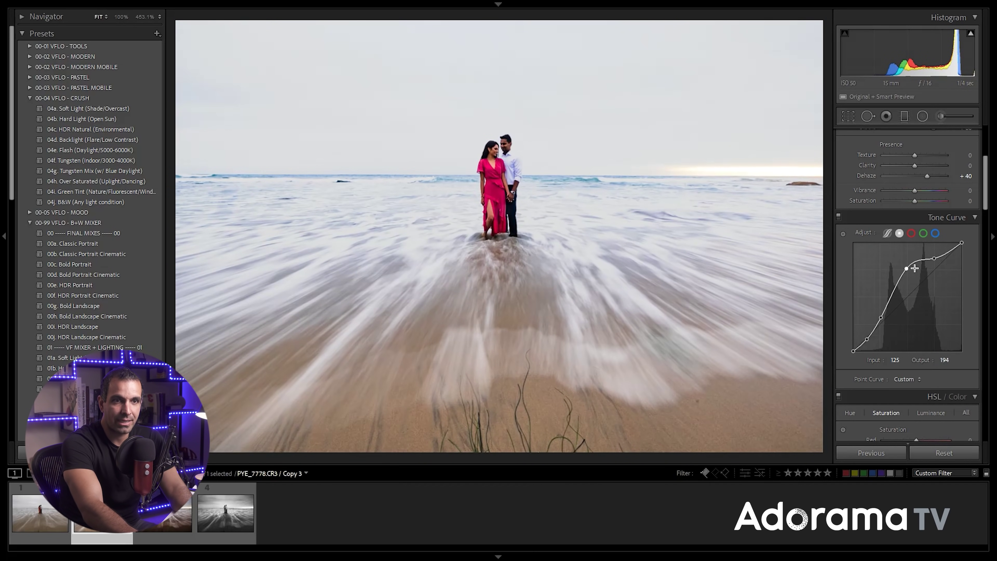
left_click_drag(906, 270, 906, 280)
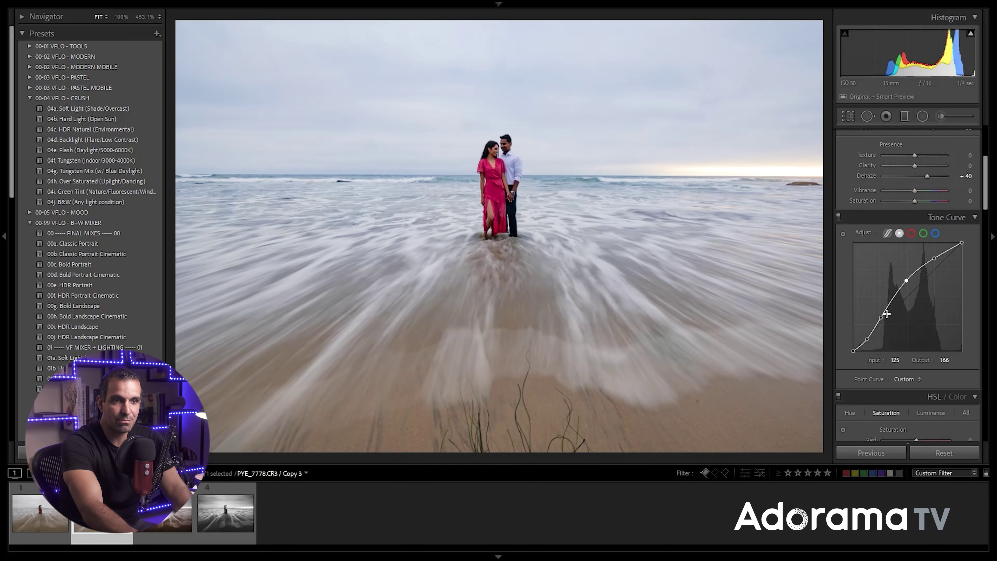
left_click_drag(880, 315, 882, 315)
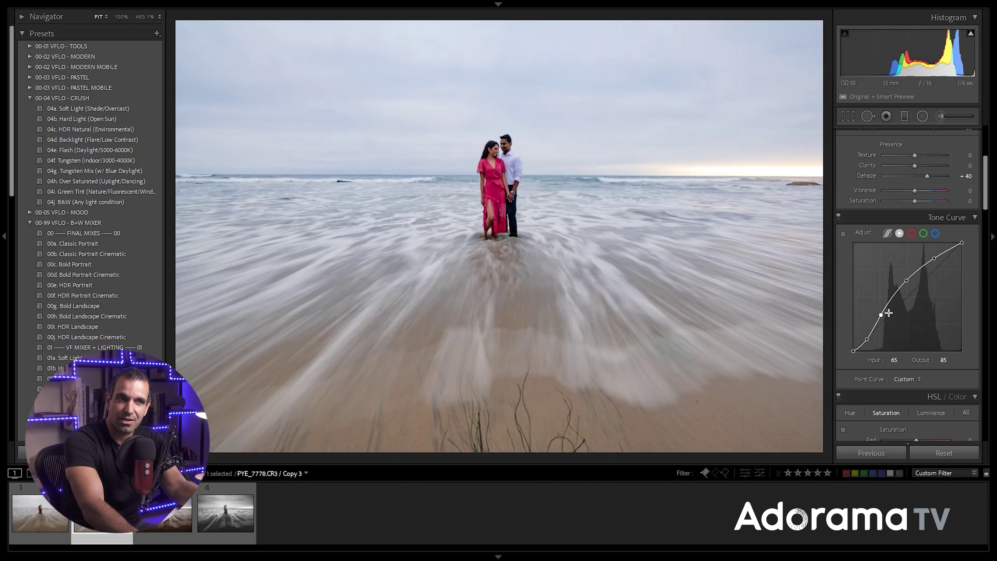
Brighten the whole photo by setting Exposure to +0.50 in the basic tone adjustments.
scroll(893, 310, "down", 3)
scroll(893, 307, "up", 6)
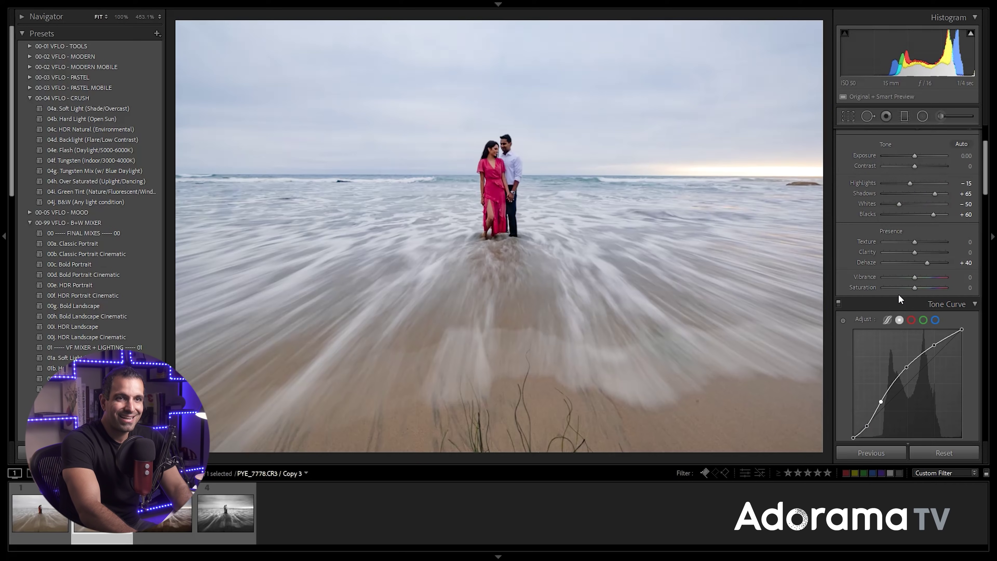
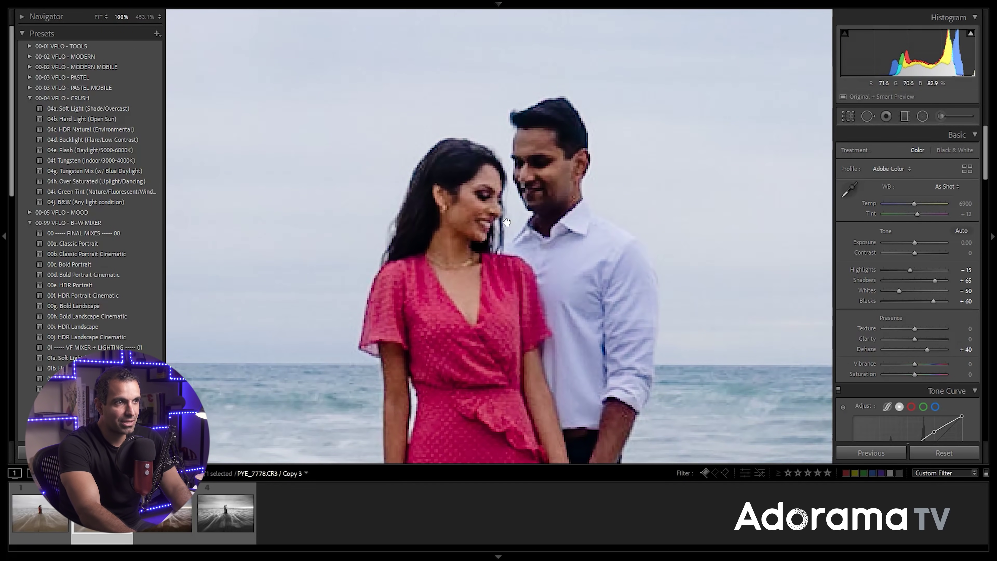
left_click_drag(919, 241, 923, 240)
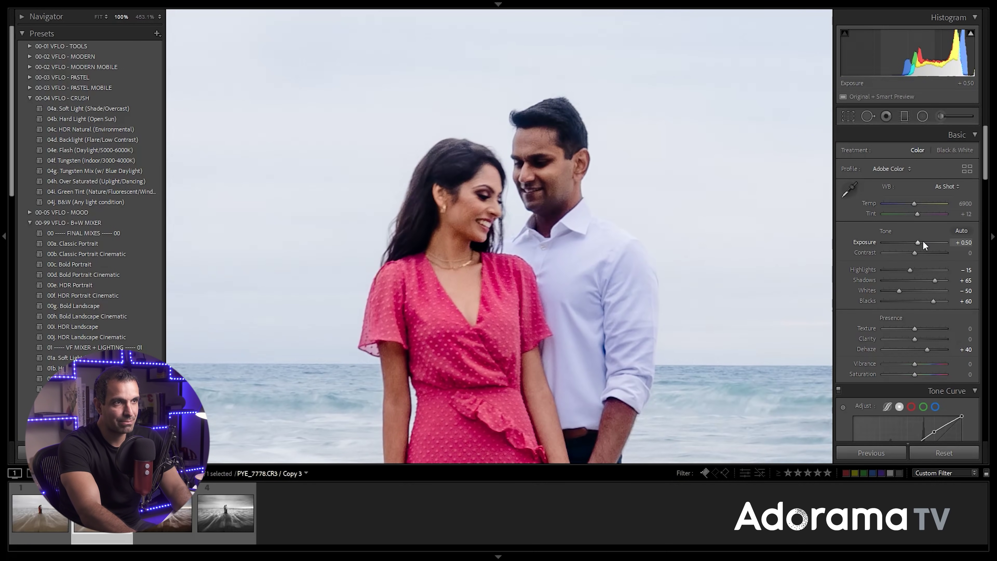
Fine-tune the white balance to a Temp of 6900 and a Tint of +7.
left_click_drag(931, 203, 930, 202)
scroll(930, 202, "up", 6)
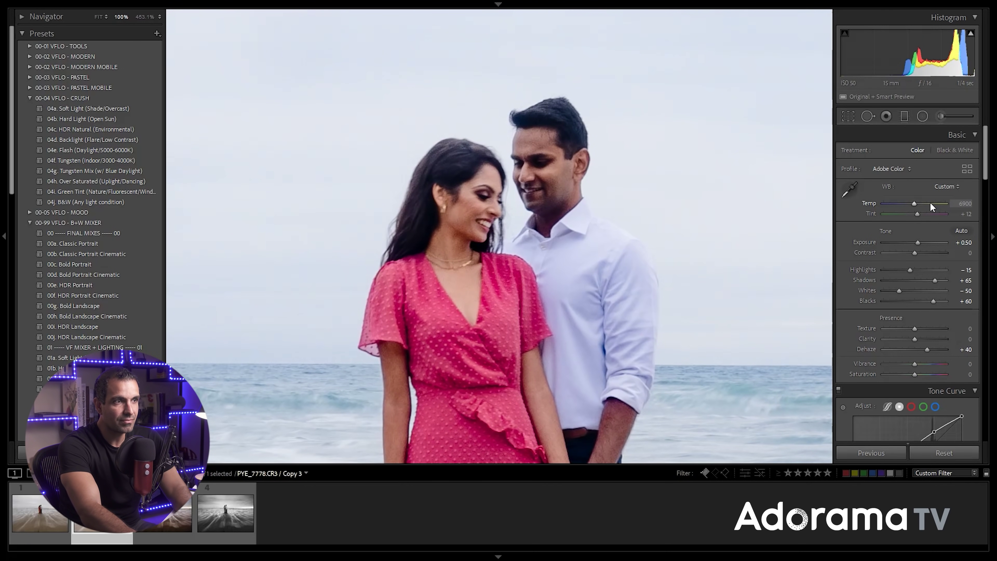
scroll(930, 214, "down", 5)
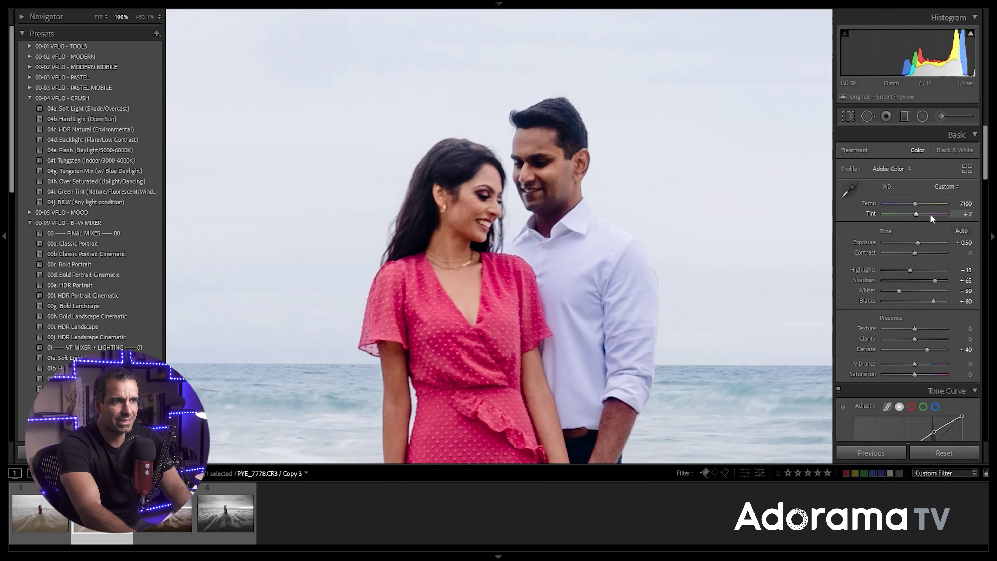
scroll(932, 204, "down", 2)
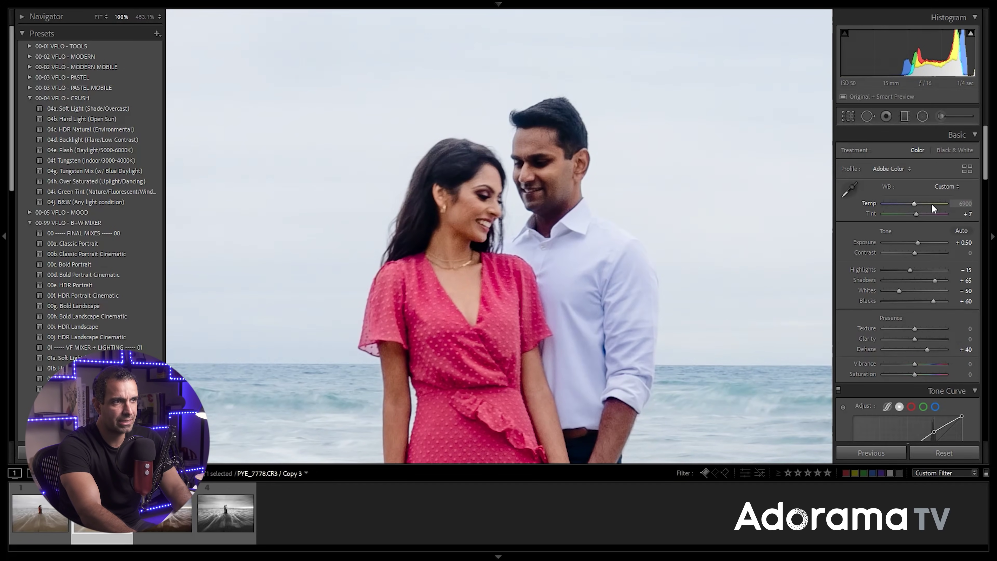
Check the couple up close and set Clarity to +20 for the whole photo.
left_click(724, 255)
left_click(499, 153)
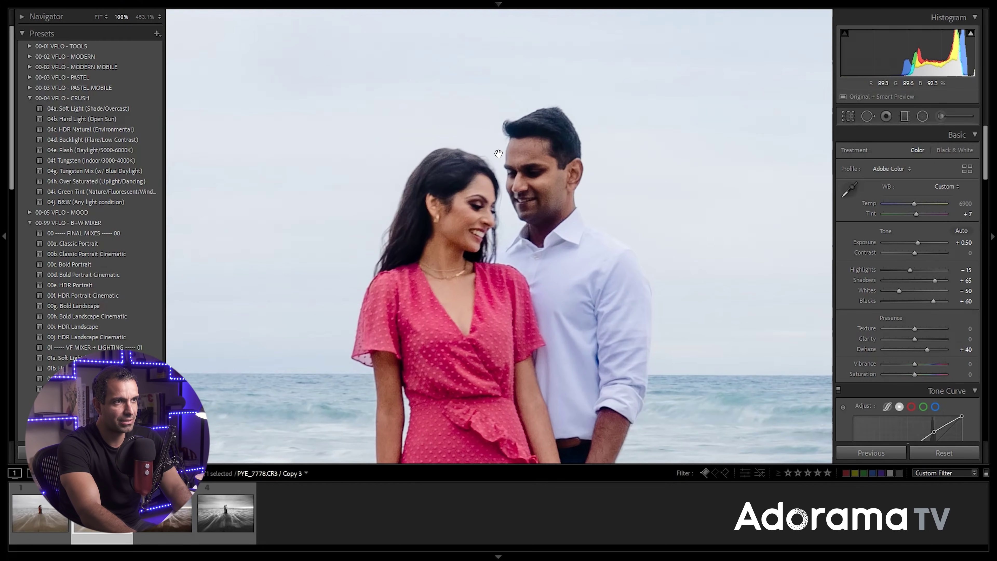
left_click(505, 196)
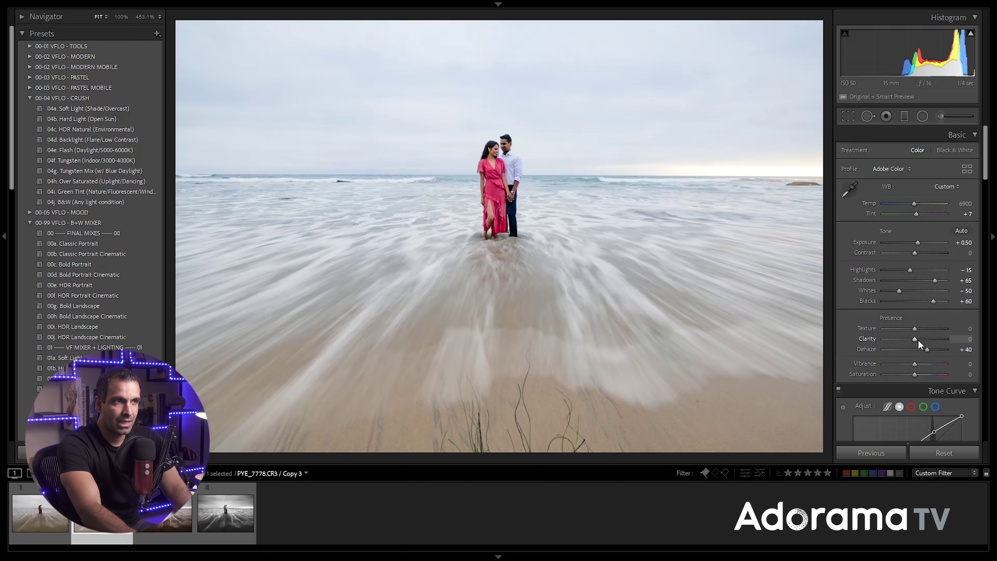
key("shift+Up")
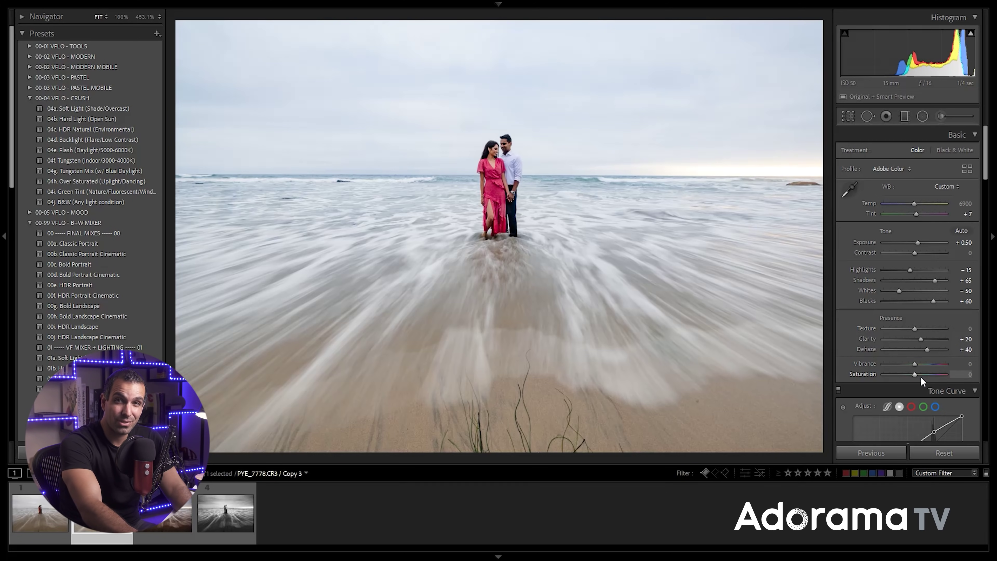
Darken the cool colors by setting the HSL luminance of Blue to -30, Aqua to -10 and Purple to -10.
scroll(912, 329, "down", 5)
scroll(911, 330, "down", 7)
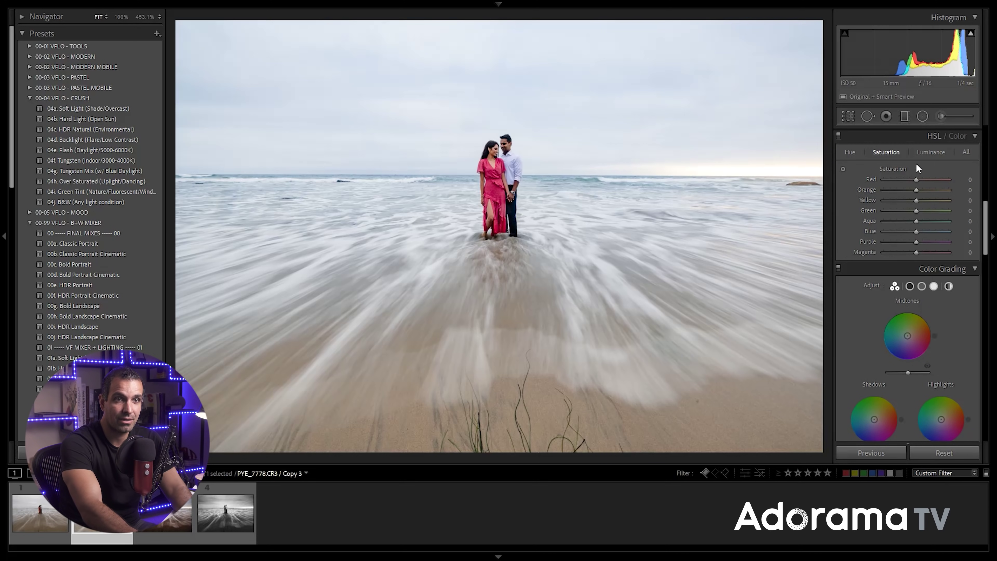
left_click(931, 151)
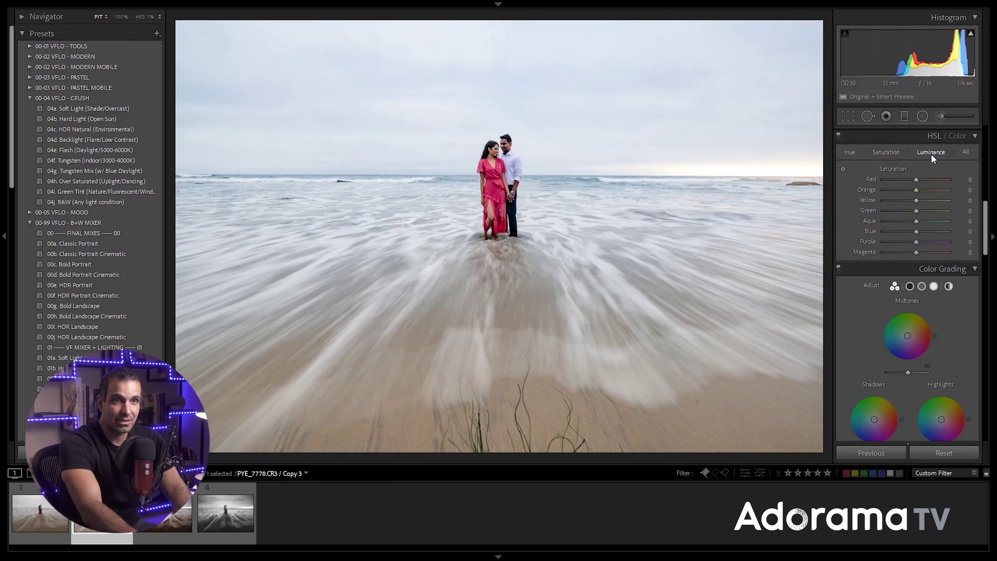
scroll(916, 231, "down", 4)
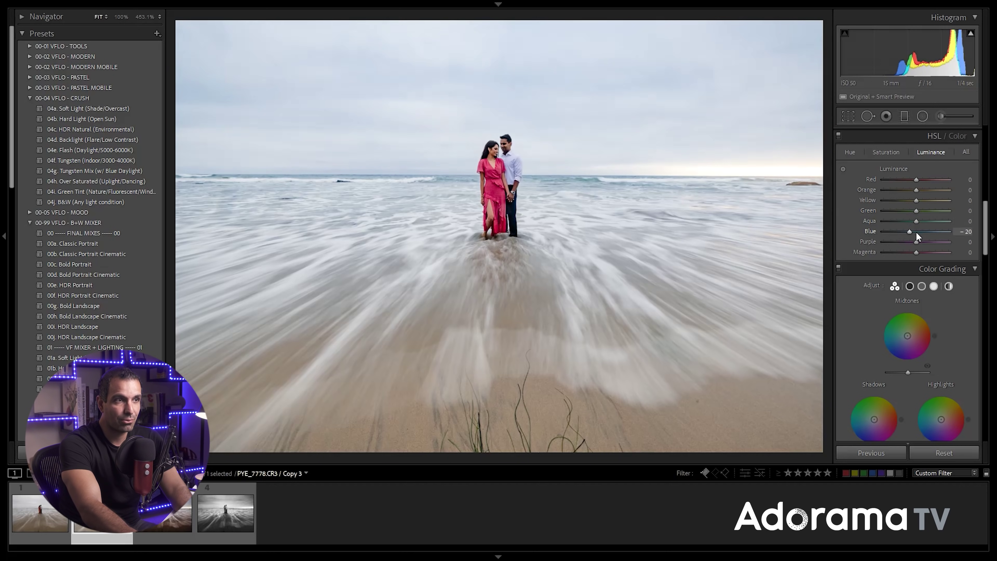
scroll(917, 232, "down", 2)
scroll(920, 221, "down", 2)
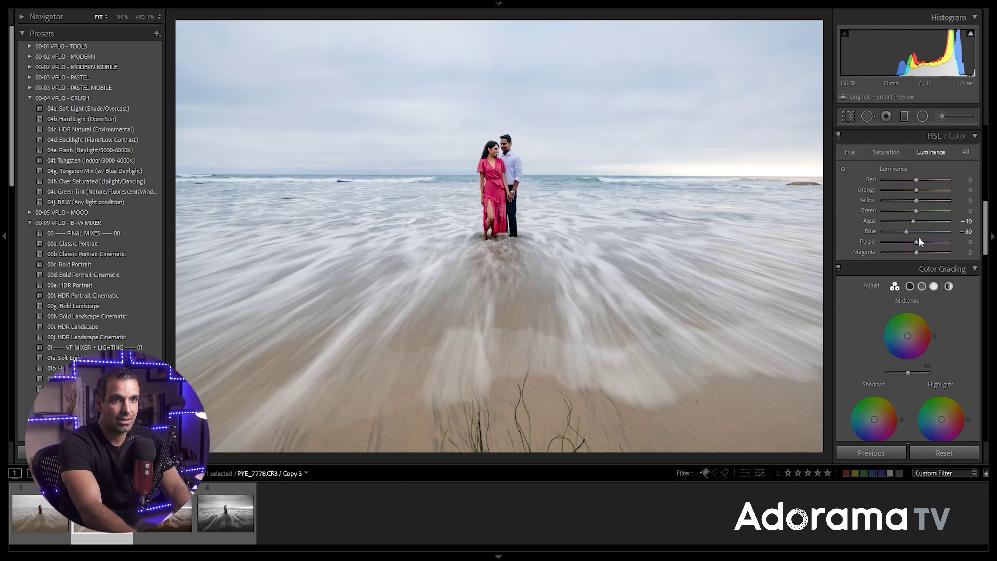
scroll(920, 240, "down", 2)
Brighten the warm colors by setting the HSL luminance of Orange to +15 and Red to +5.
scroll(917, 189, "down", 8)
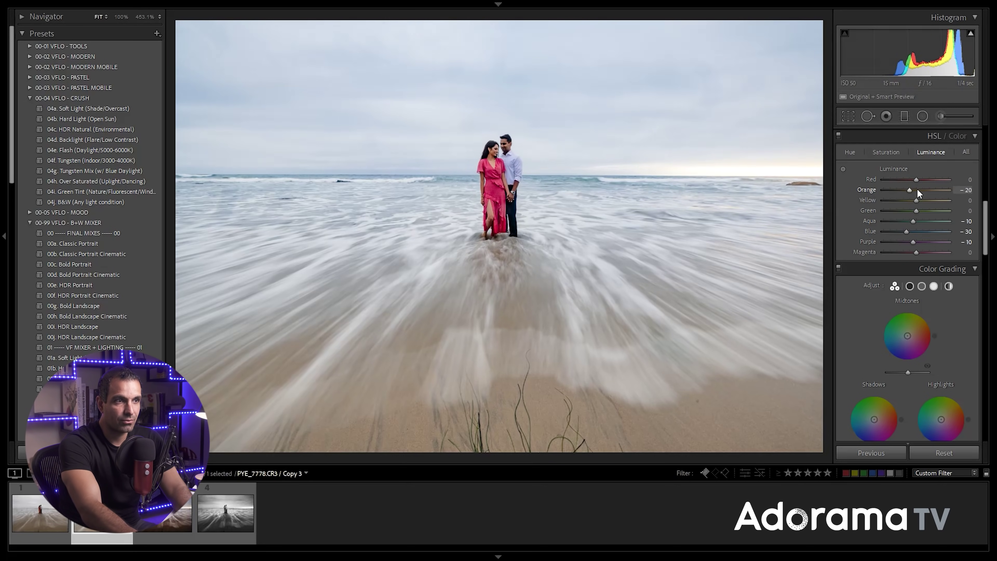
scroll(917, 188, "up", 4)
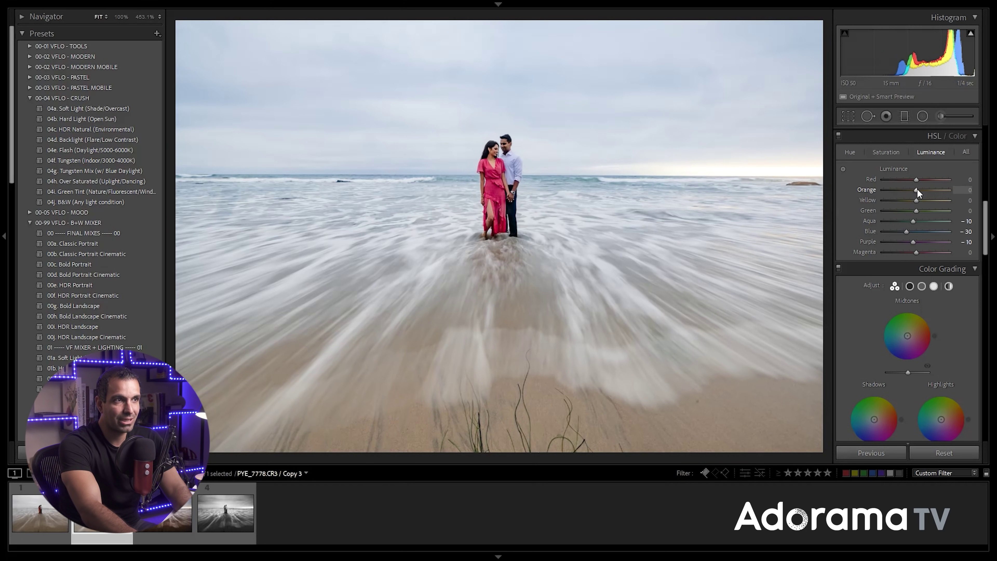
scroll(917, 188, "up", 8)
scroll(918, 189, "down", 2)
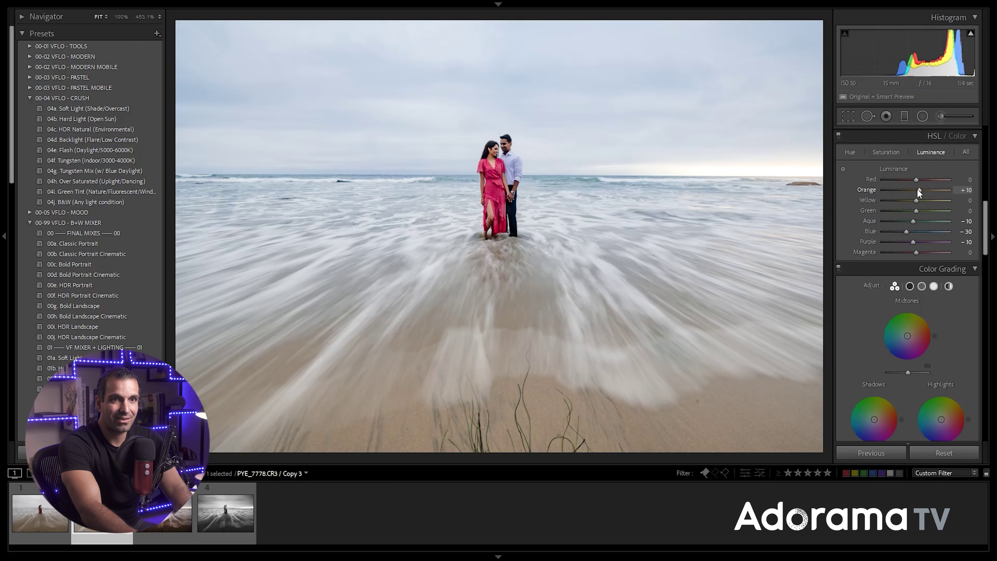
scroll(921, 179, "up", 1)
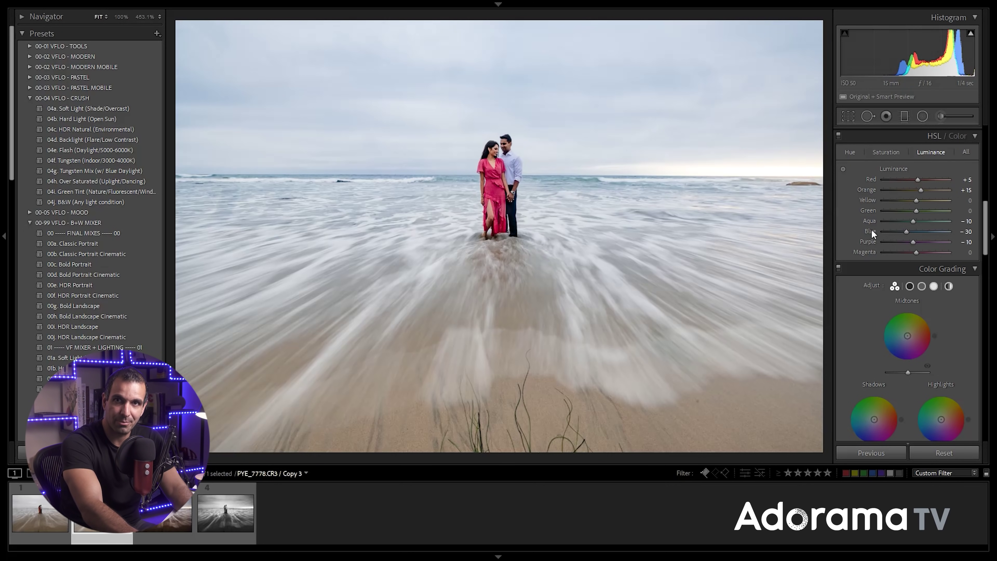
Try lowering the HSL saturation of Blue to -20 and reset it to 0.
left_click(886, 153)
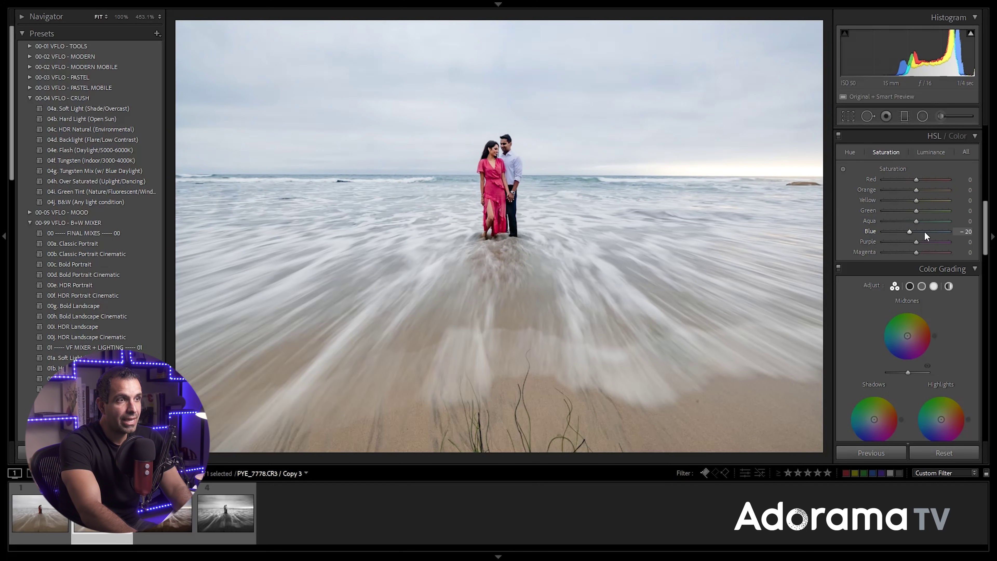
scroll(923, 230, "up", 4)
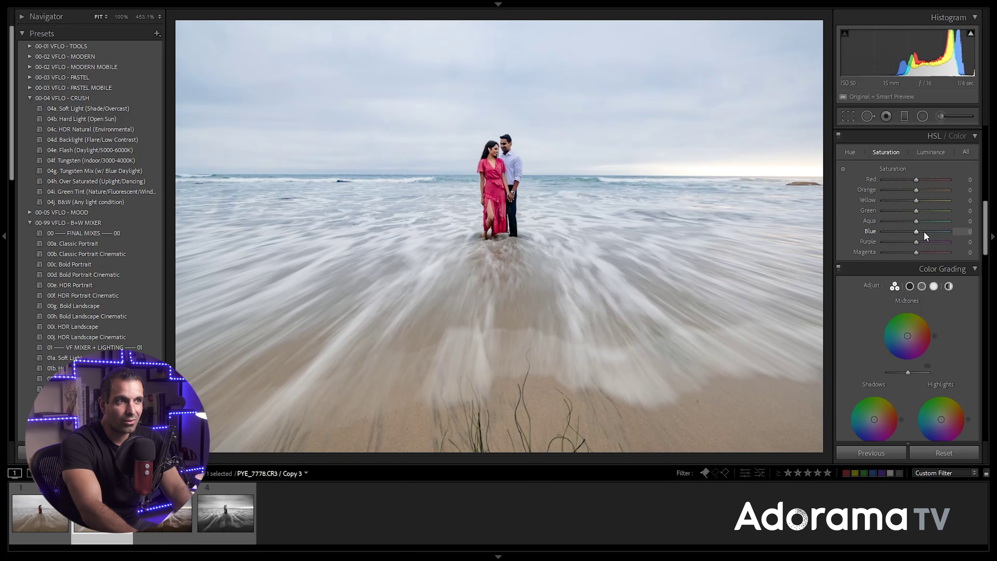
double_click(924, 230)
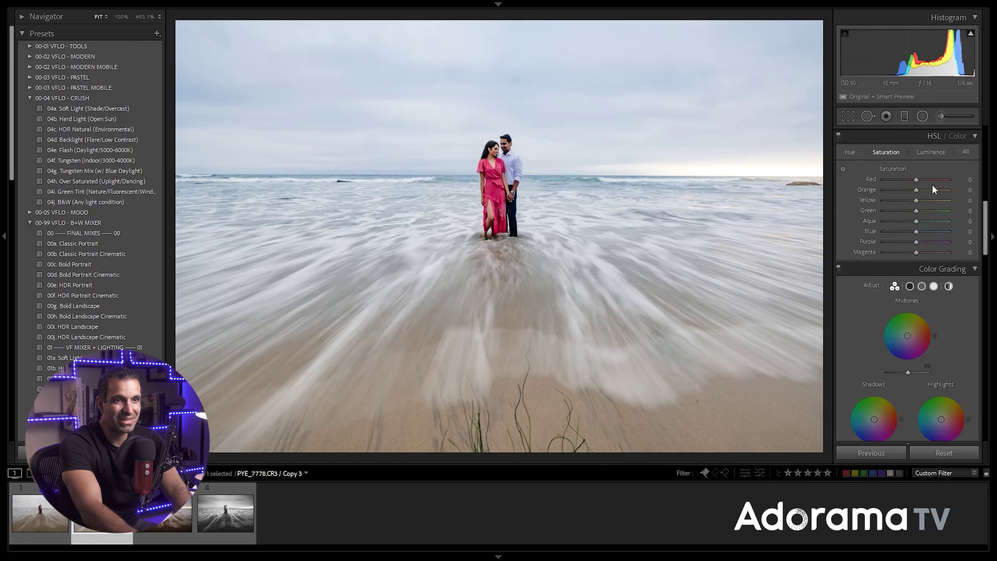
Warm up the white balance by setting the photo's Temp to 7500.
scroll(929, 194, "down", 3)
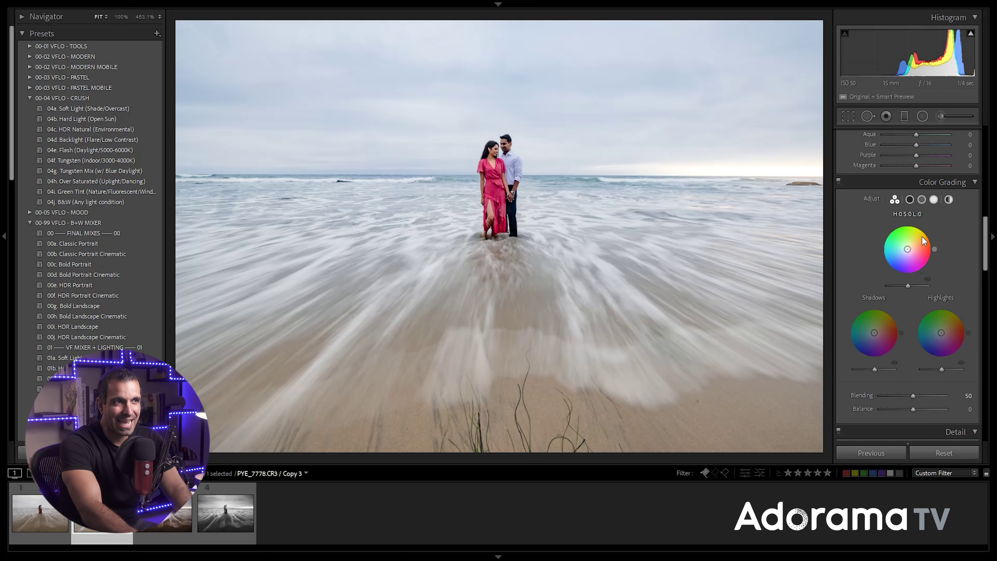
scroll(922, 237, "up", 12)
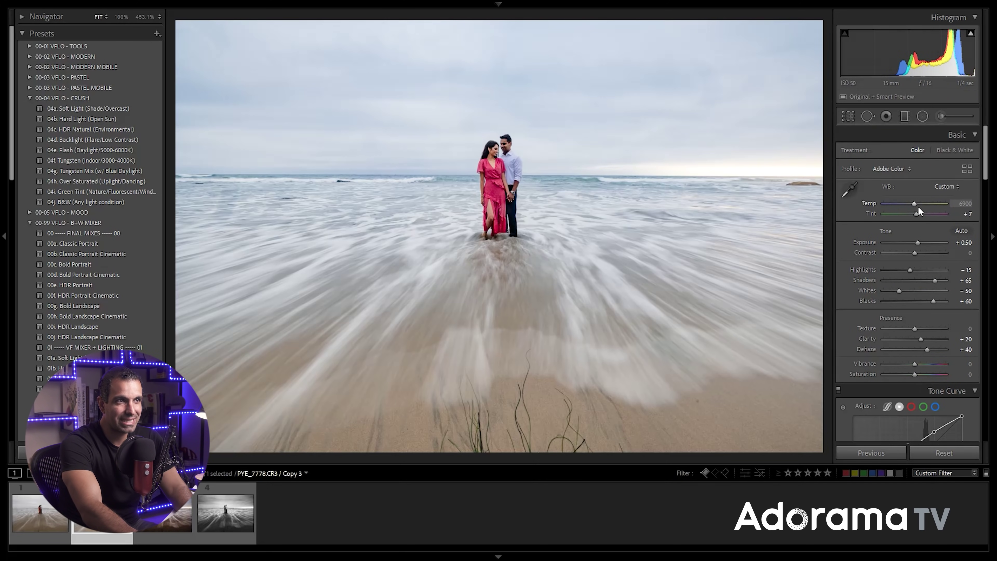
key("Up")
key("Up")
key("Up")
key("Up")
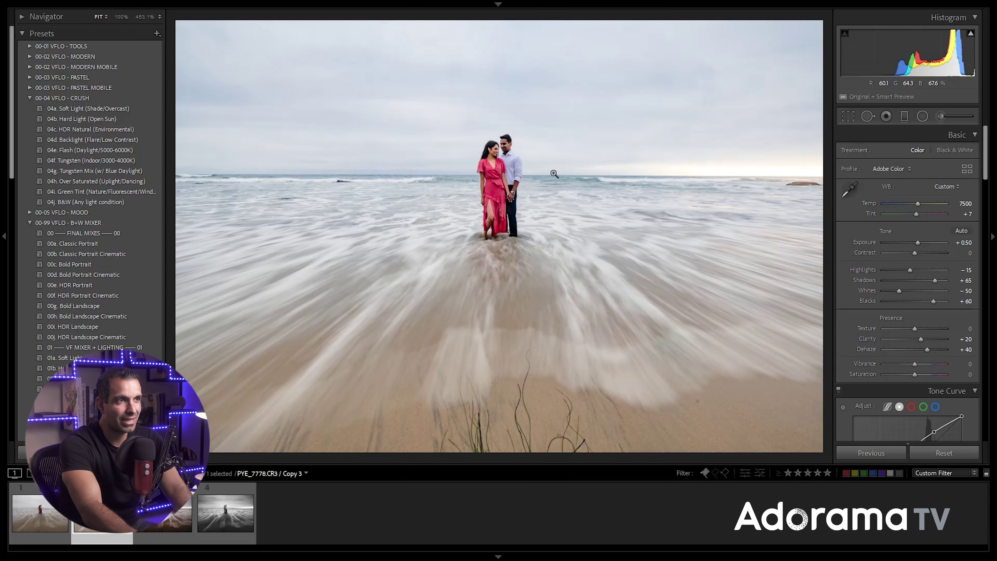
Draw a wide radial filter centered on the couple with the 00c - Burn (Exposure -0.5) effect.
left_click(497, 149)
left_click(528, 206)
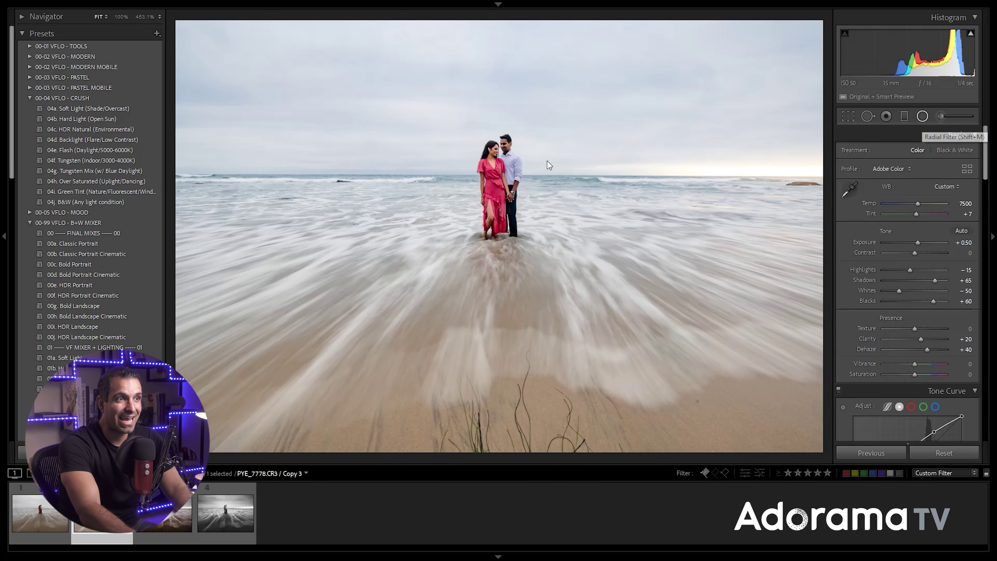
key("shift+m")
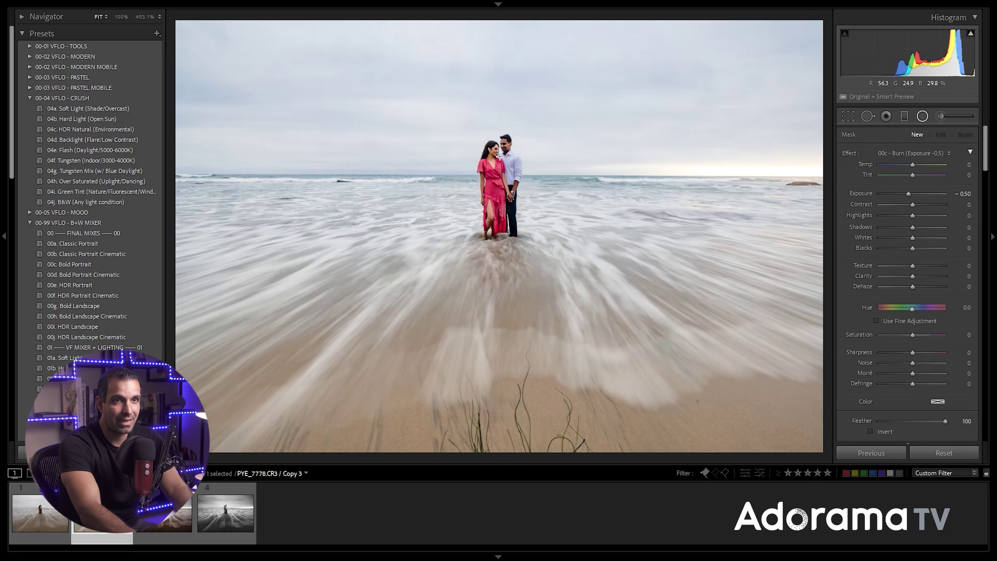
left_click(897, 152)
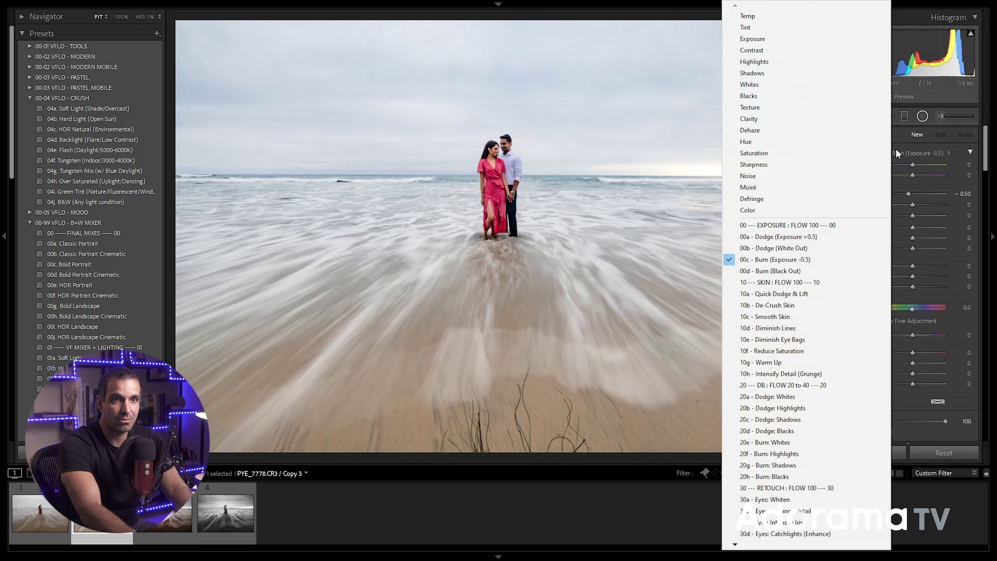
left_click(784, 261)
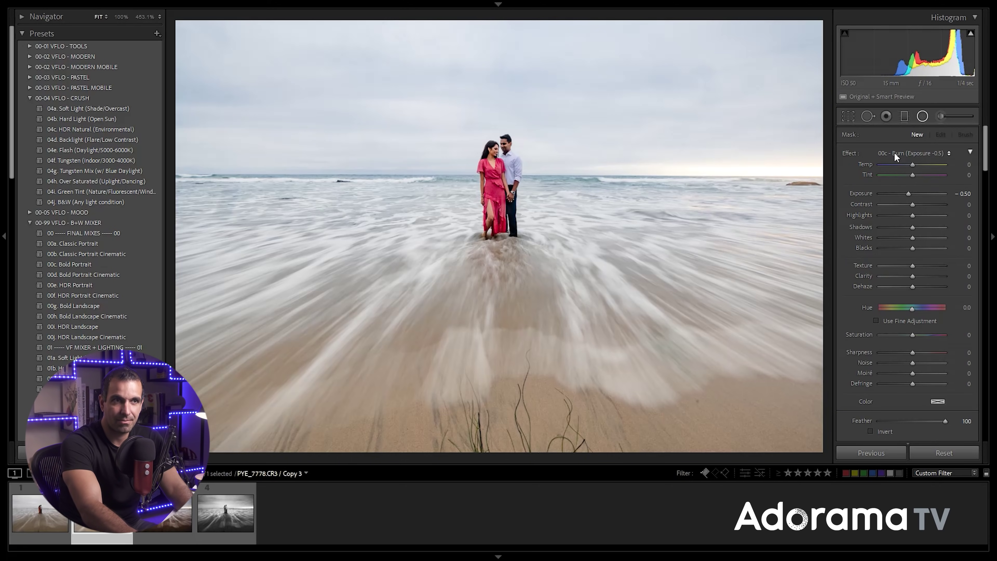
left_click_drag(499, 162, 805, 370)
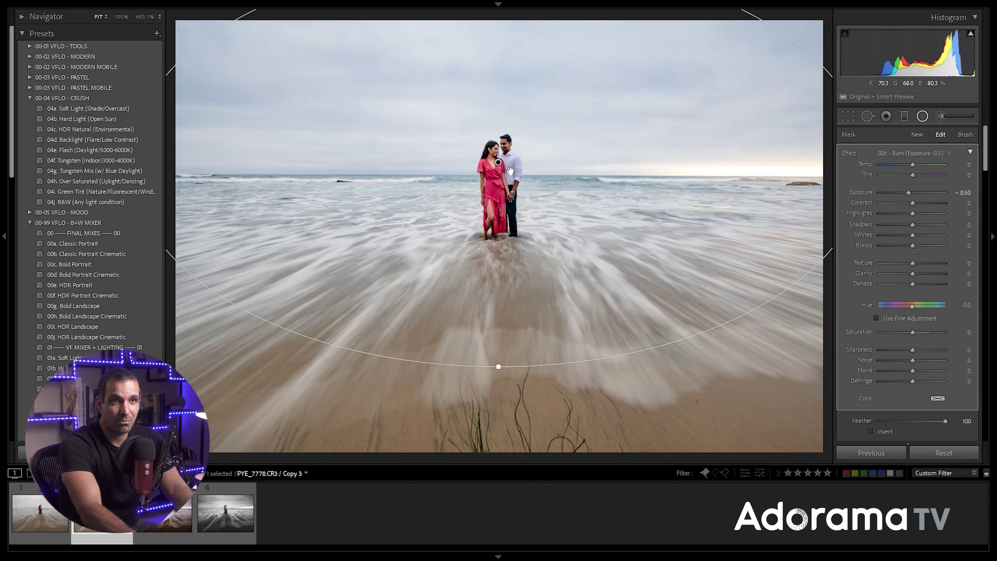
Apply the 02a. Radial Burn Full preset from 00-01 VFLO - TOOLS and move its radial filter up onto the couple's heads.
left_click(29, 45)
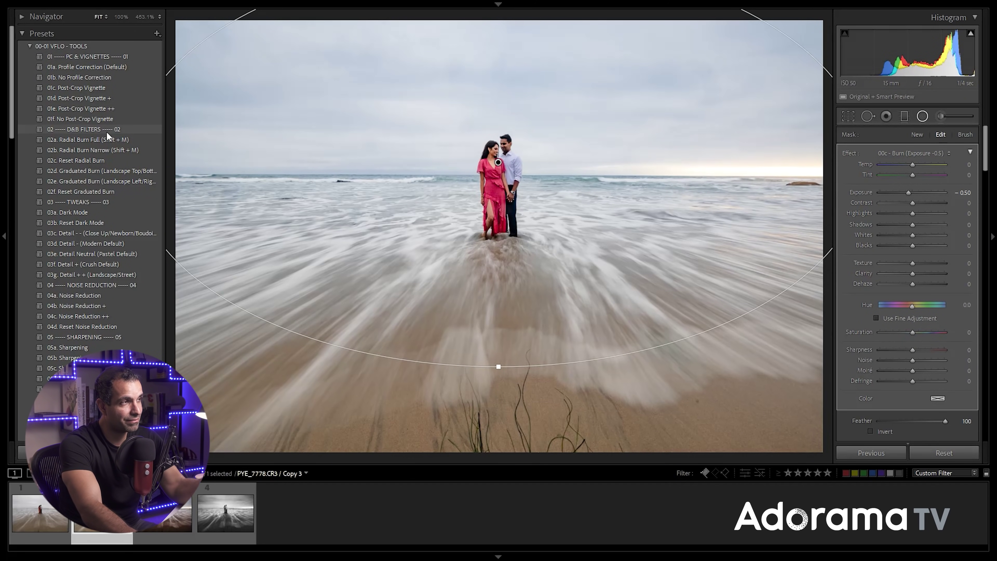
left_click(93, 140)
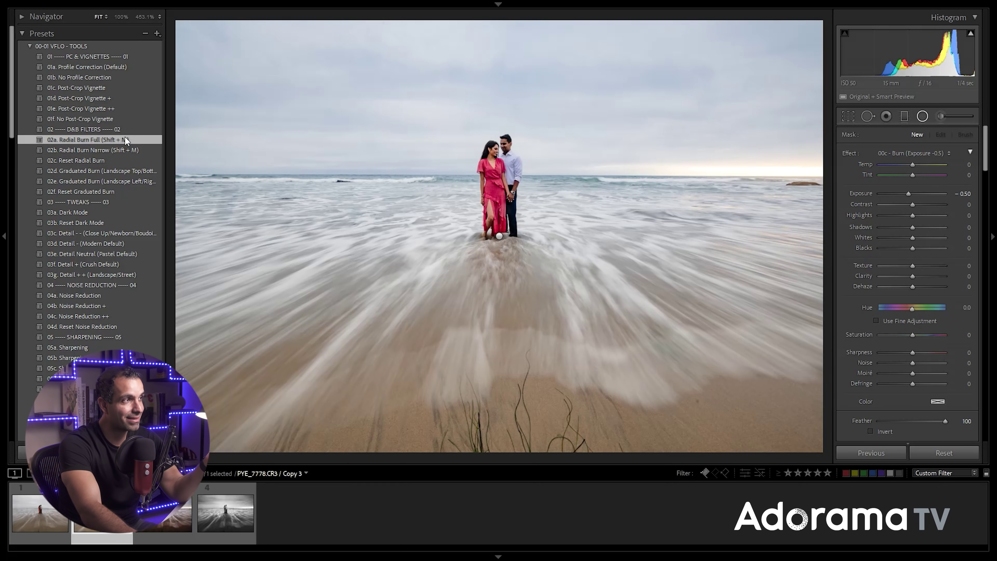
left_click(499, 235)
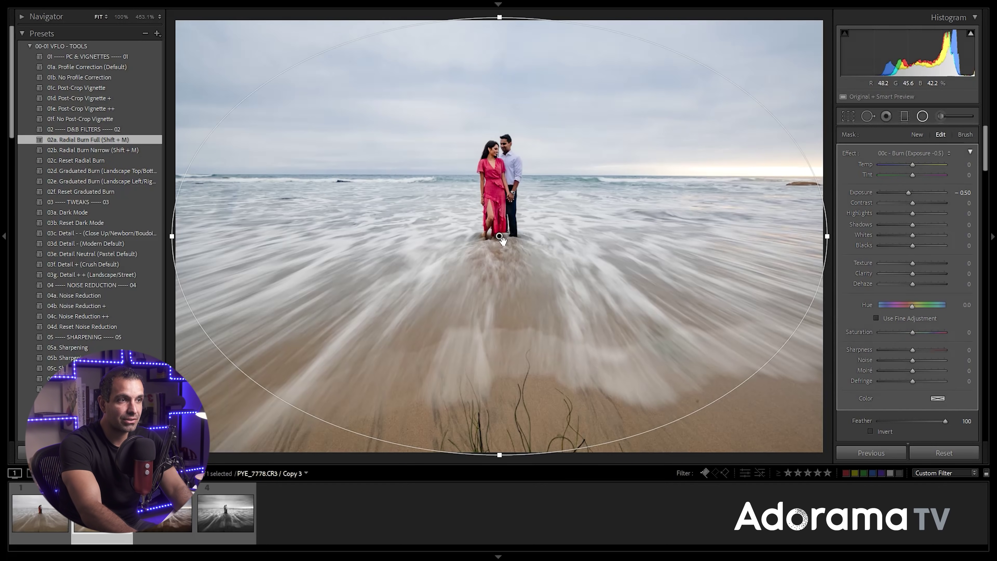
left_click_drag(499, 236, 498, 153)
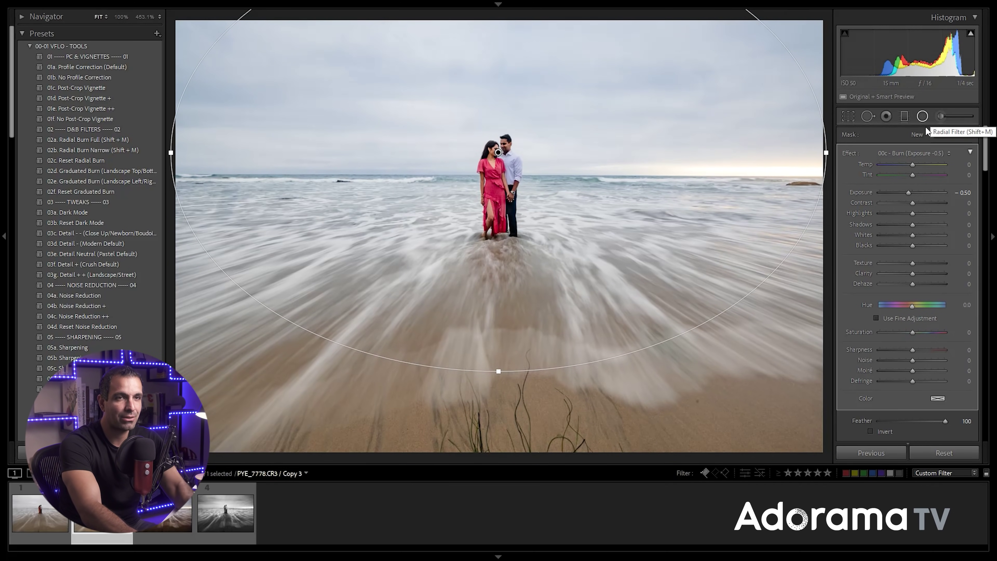
Darken the edges around the couple by setting the radial filter's Exposure to -1.40.
key("shift+Down")
key("shift+Down")
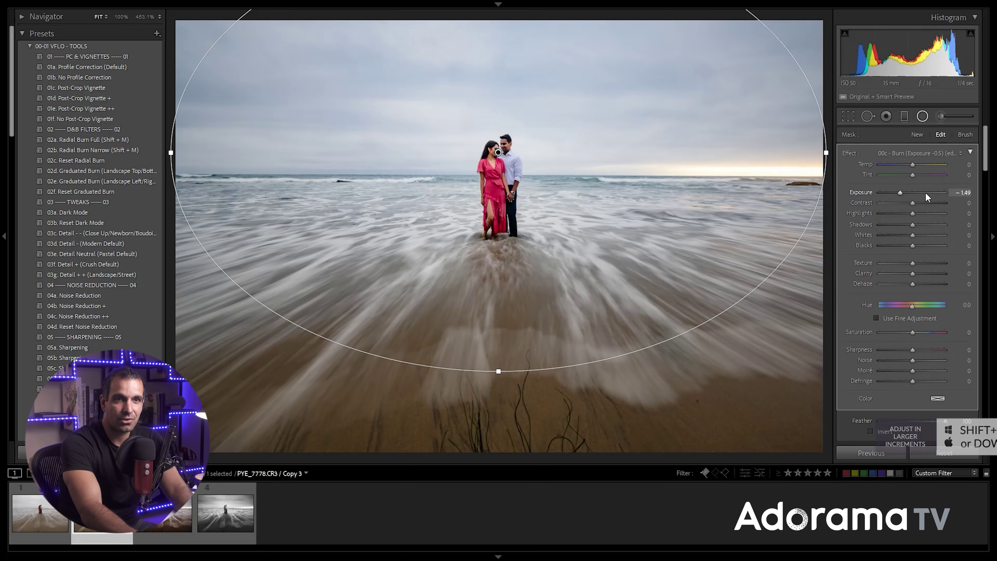
key("shift+Down")
key("shift+Up")
key("shift+Down")
key("shift+Up")
key("shift+Down")
key("shift+Up")
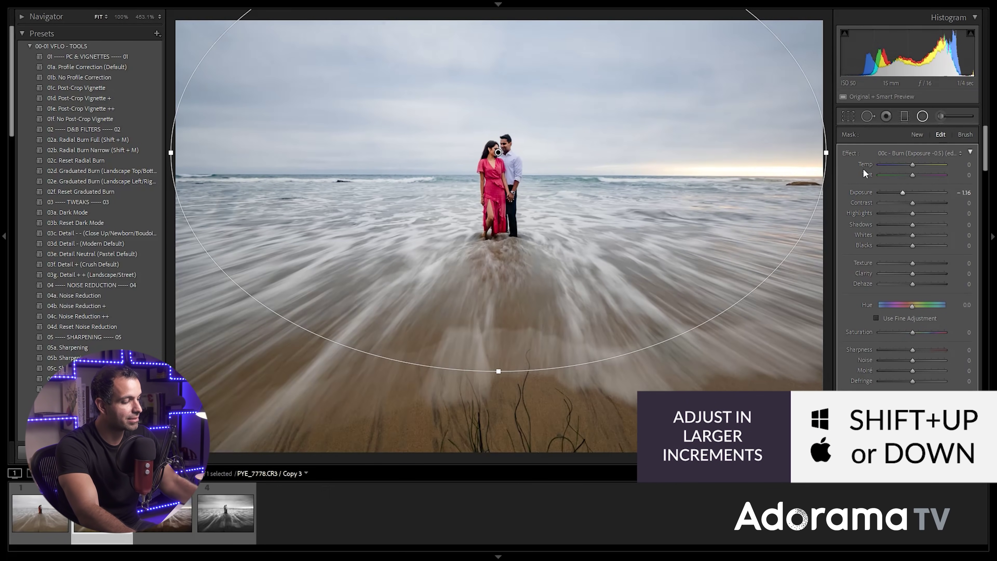
key("alt")
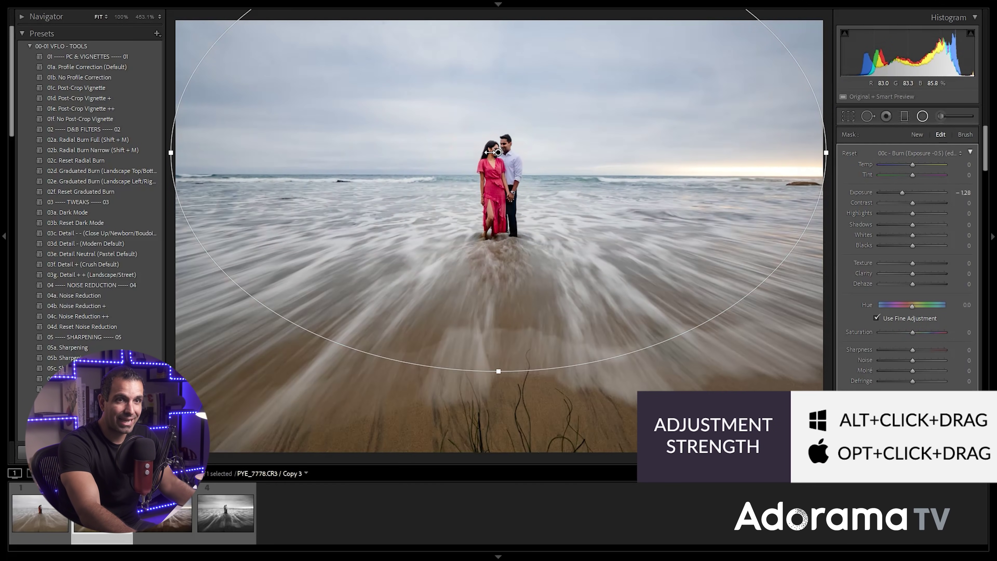
mouse_move(498, 152)
left_mouse_down()
mouse_move(457, 155)
mouse_move(504, 160)
mouse_move(491, 163)
left_mouse_up()
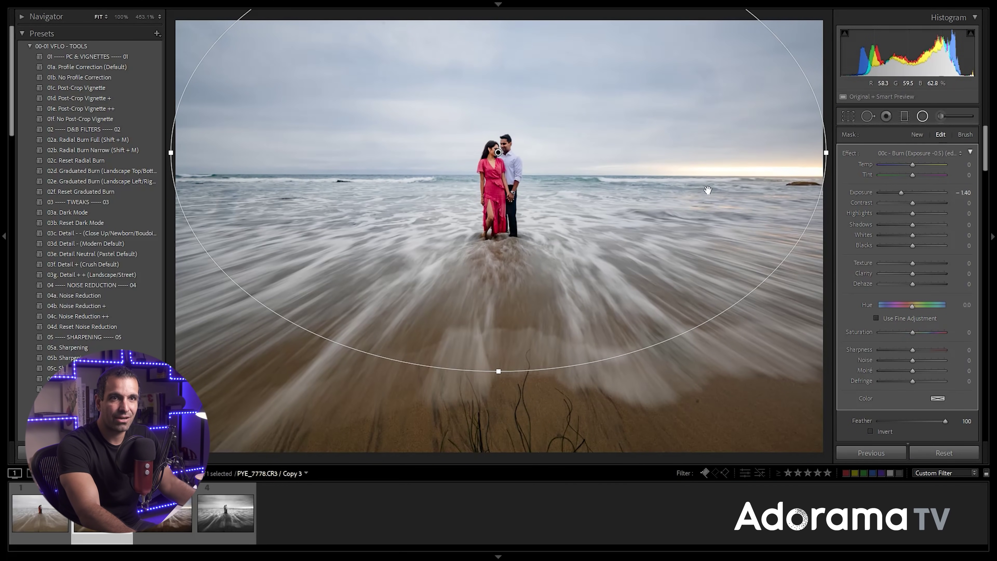
Add two 00c - Burn (Exposure -0.5) graduated filters, one from the sky down to the horizon and one from the foreground sand upward.
left_click(905, 116)
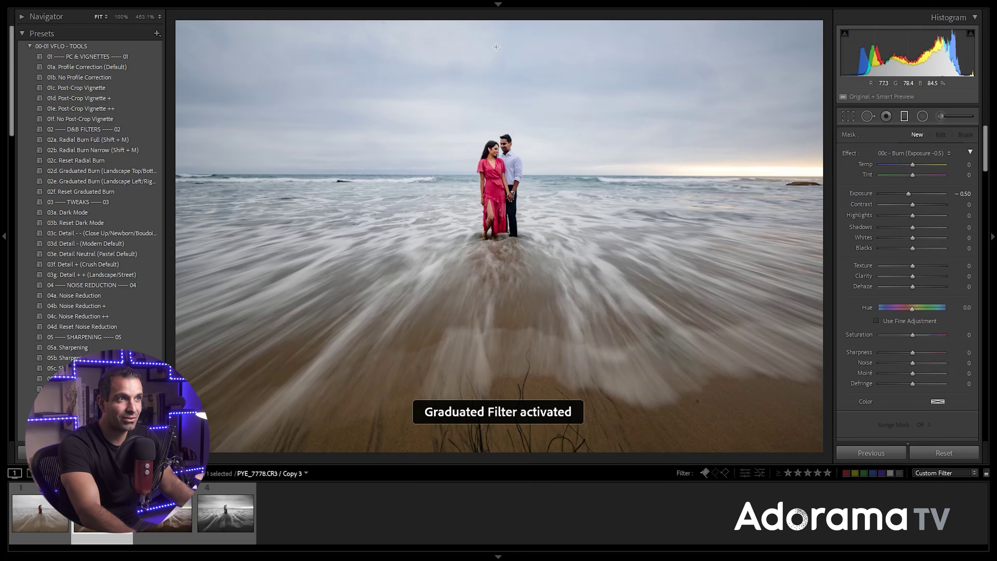
left_click_drag(496, 31, 495, 187)
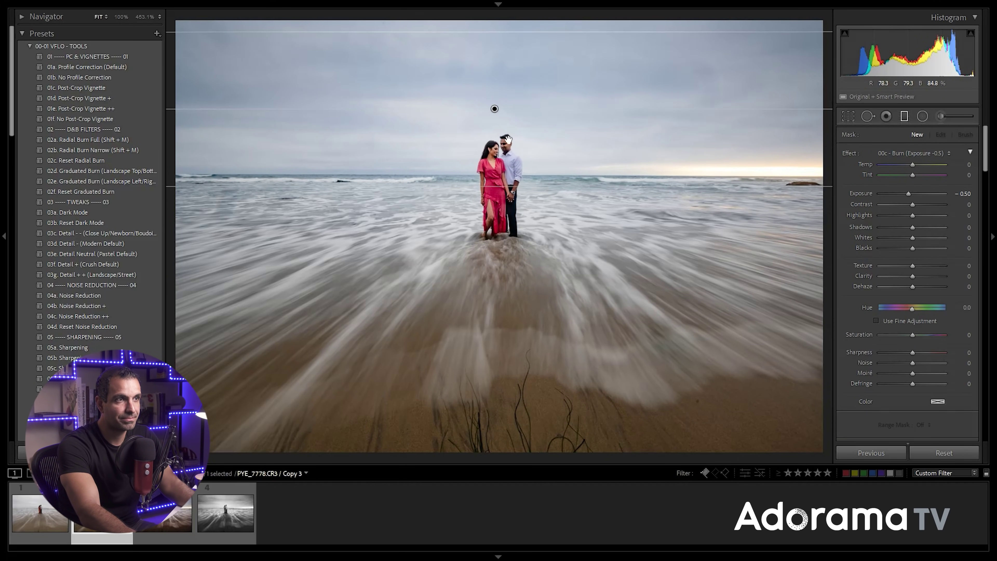
left_click_drag(494, 109, 497, 97)
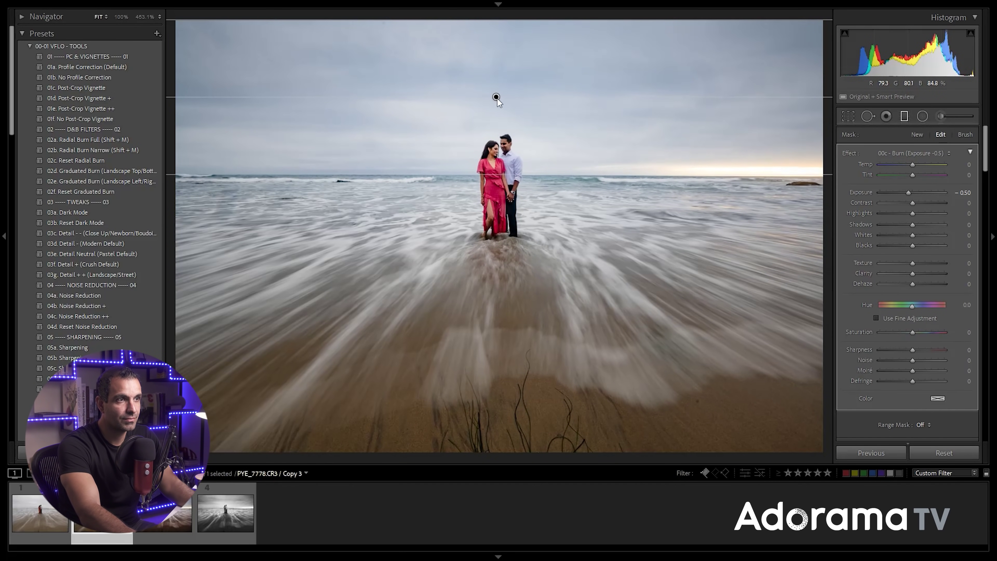
left_click_drag(512, 421, 504, 289)
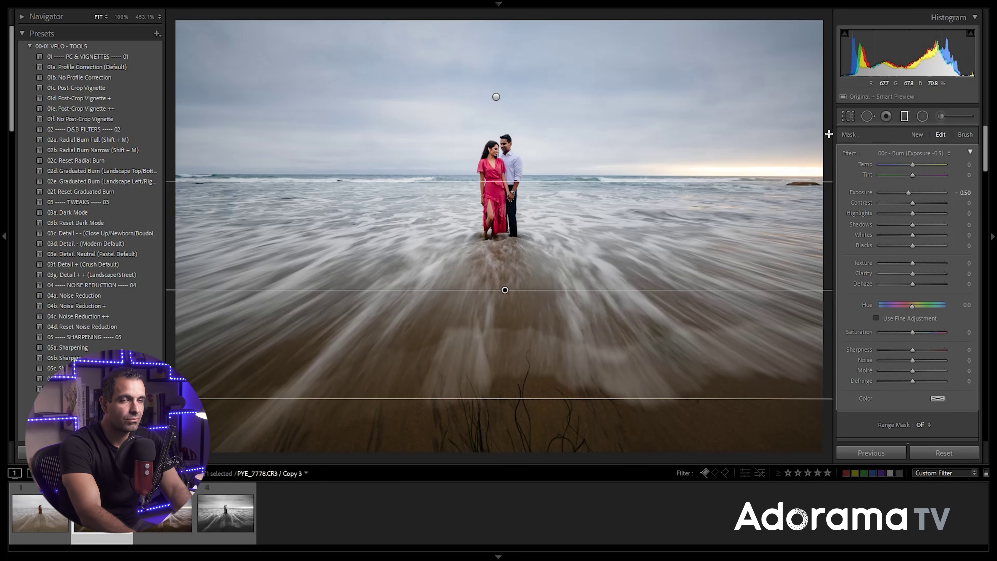
Try a Feather of 0 on the radial burn filter around the couple and restore it to 100.
left_click(922, 117)
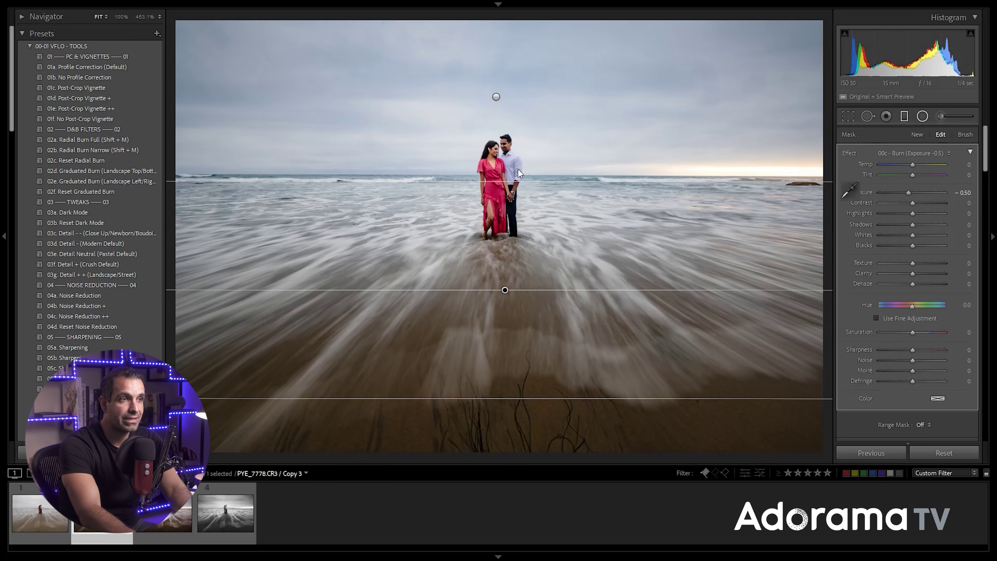
double_click(498, 151, "ctrl")
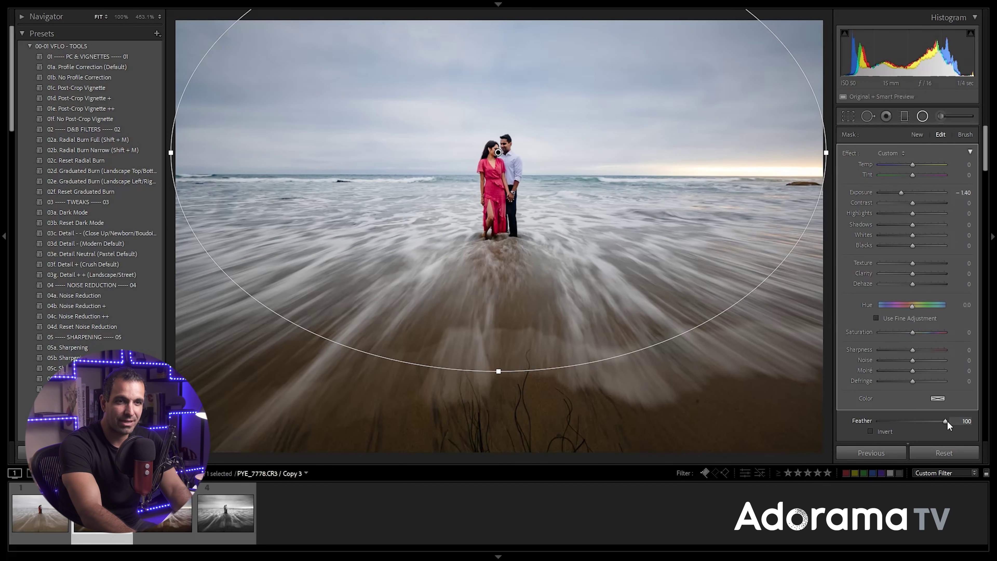
left_click_drag(948, 426, 852, 433)
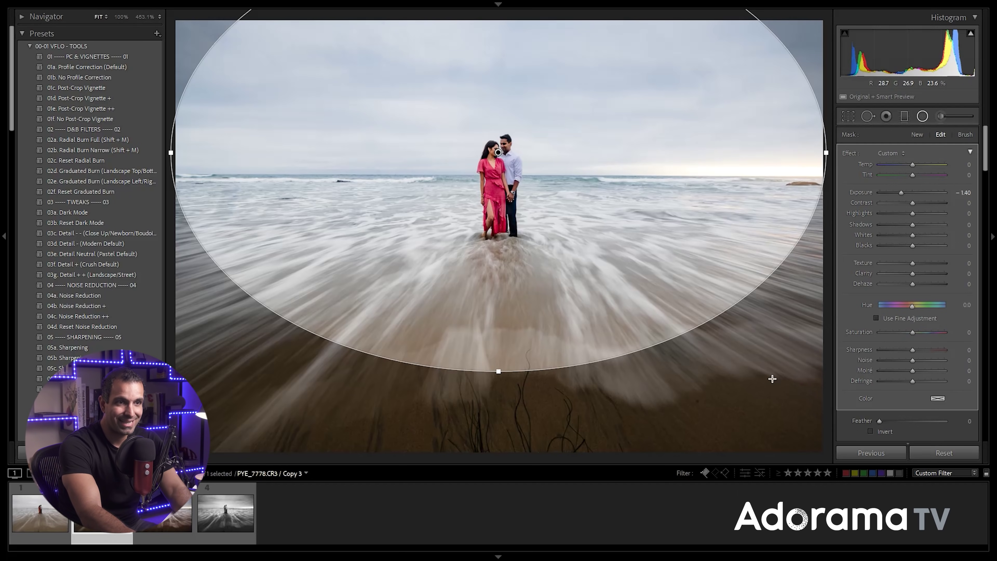
left_click(923, 117)
left_click(923, 116)
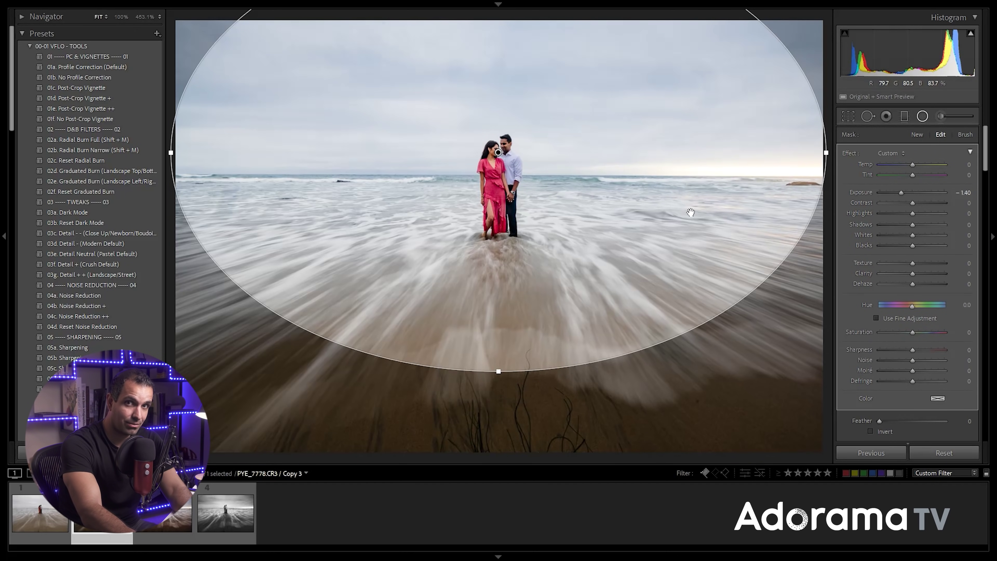
left_click_drag(879, 421, 979, 423)
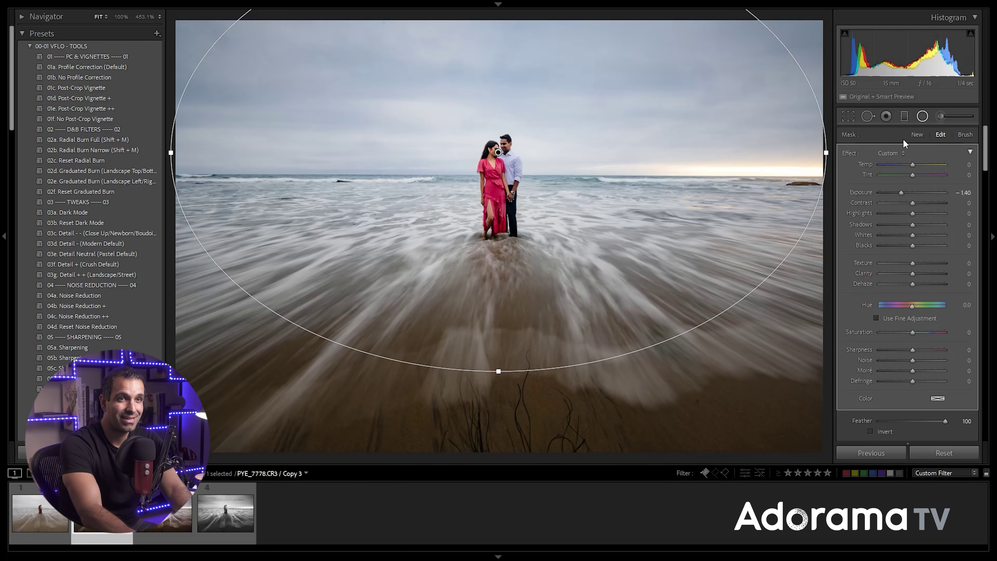
Try cooling the radial burn filter with Temp at -20 and reset its Temp to 0.
key("Down")
key("Down")
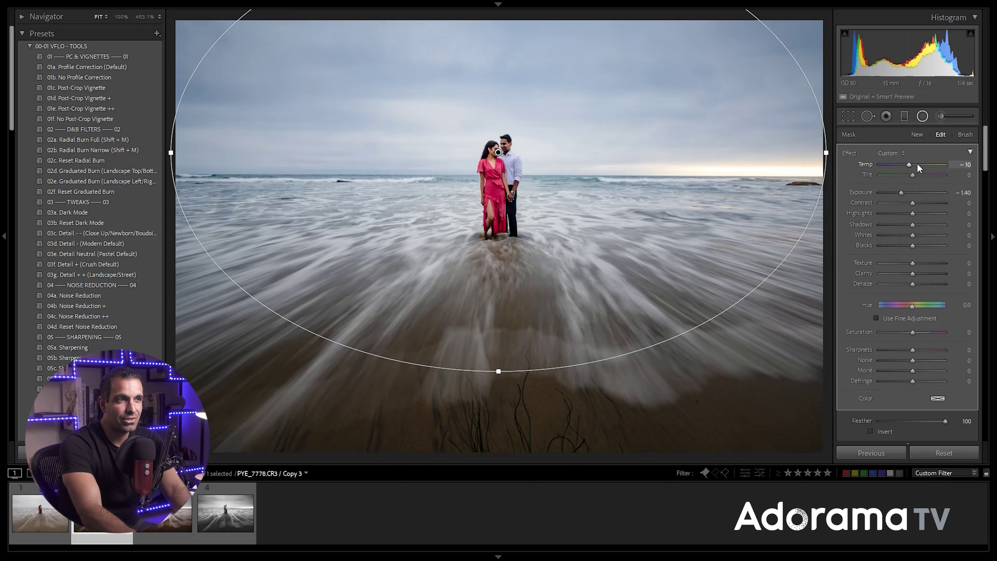
key("Down")
key("Down")
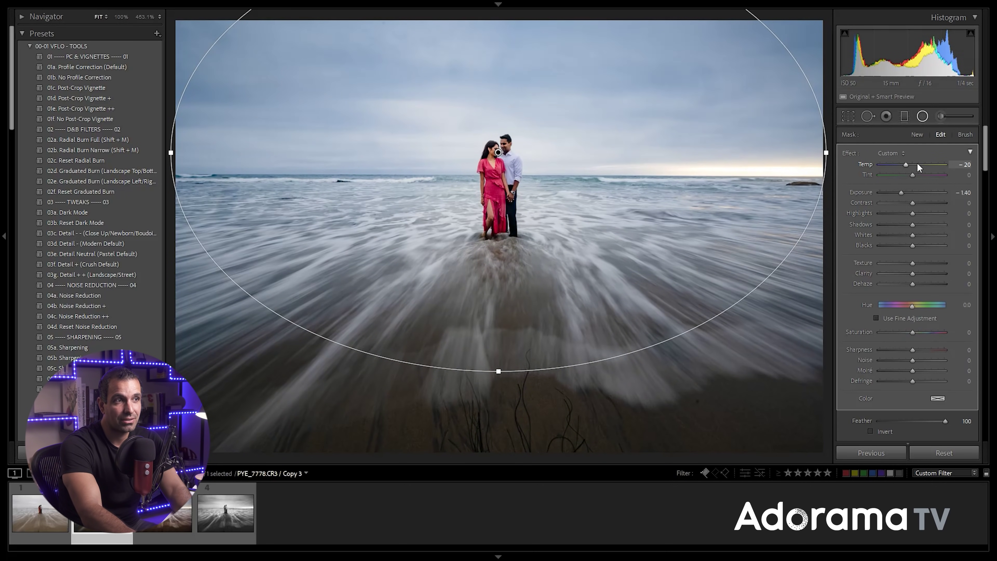
key("Up")
key("Up")
double_click(918, 165)
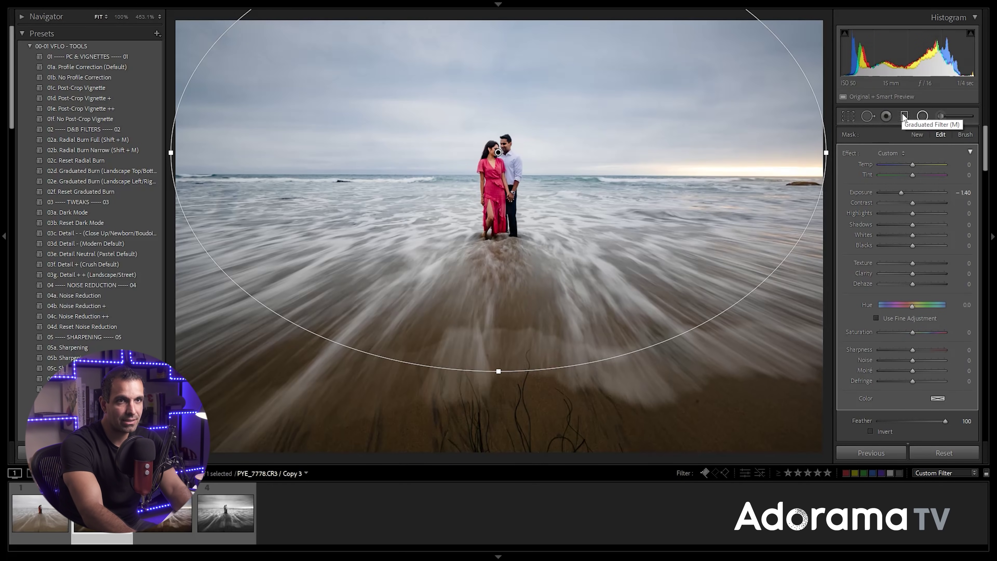
Try a second radial filter around the couple with zero exposure, Temp -20 and Feather 39, and remove it.
left_click(917, 134)
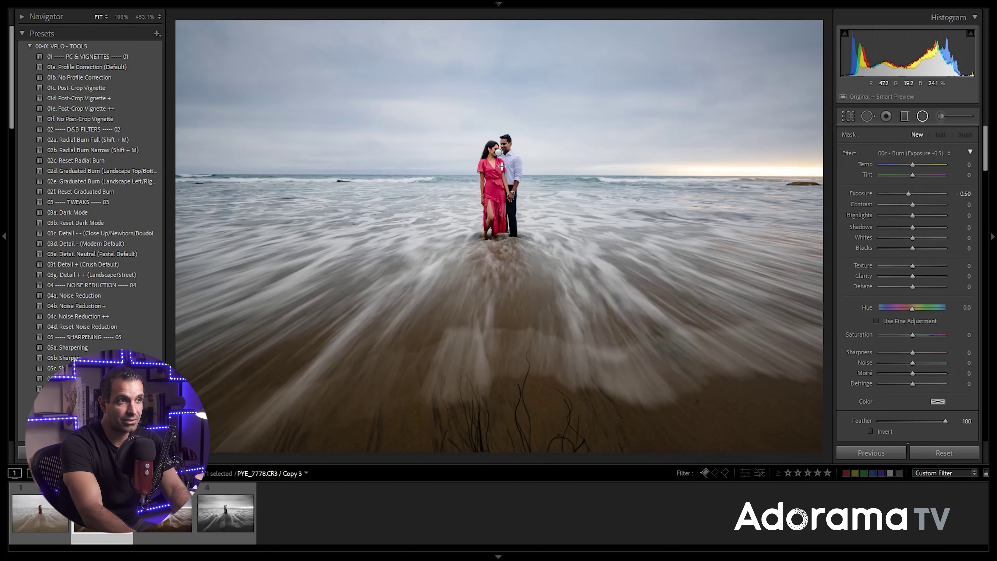
mouse_move(498, 163)
left_mouse_down()
mouse_move(728, 267)
mouse_move(808, 329)
mouse_move(823, 369)
mouse_move(826, 360)
left_mouse_up()
left_click(907, 152)
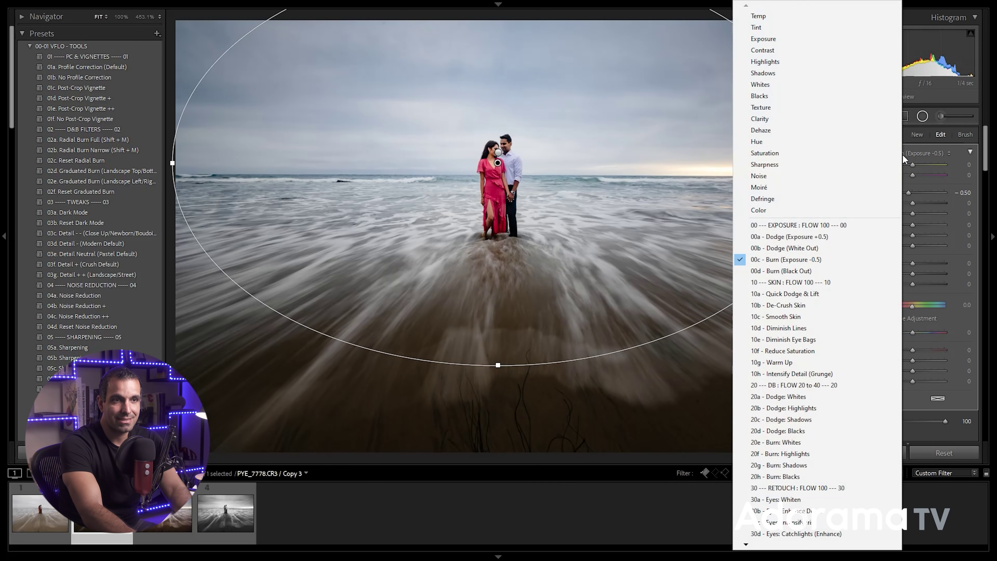
left_click(825, 226)
left_click(906, 164)
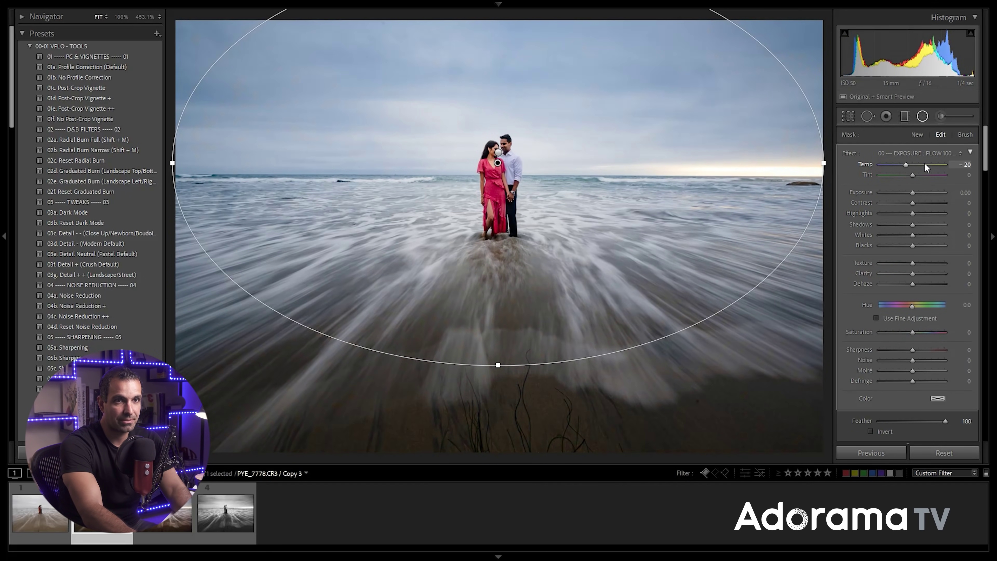
left_click_drag(945, 421, 902, 420)
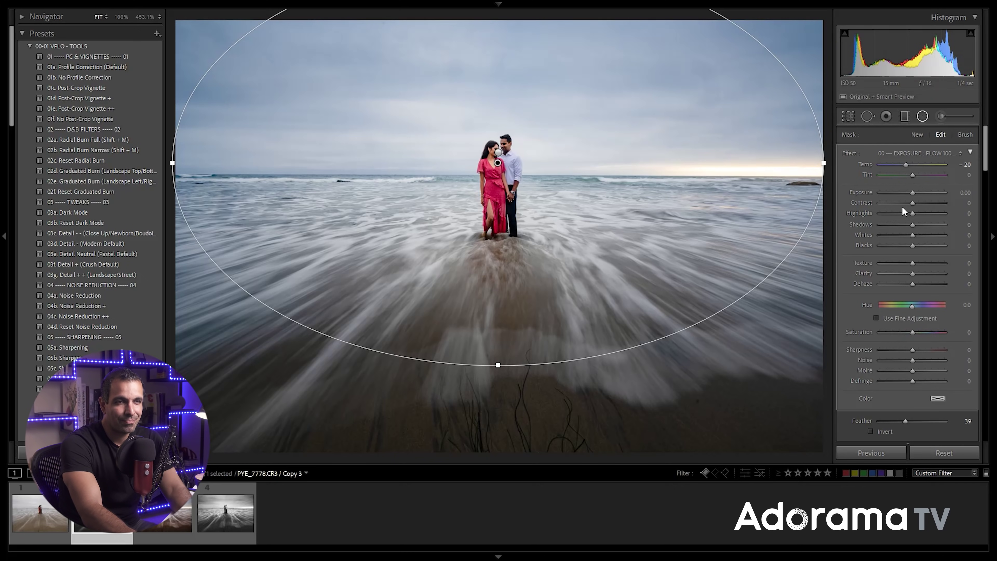
key("Return")
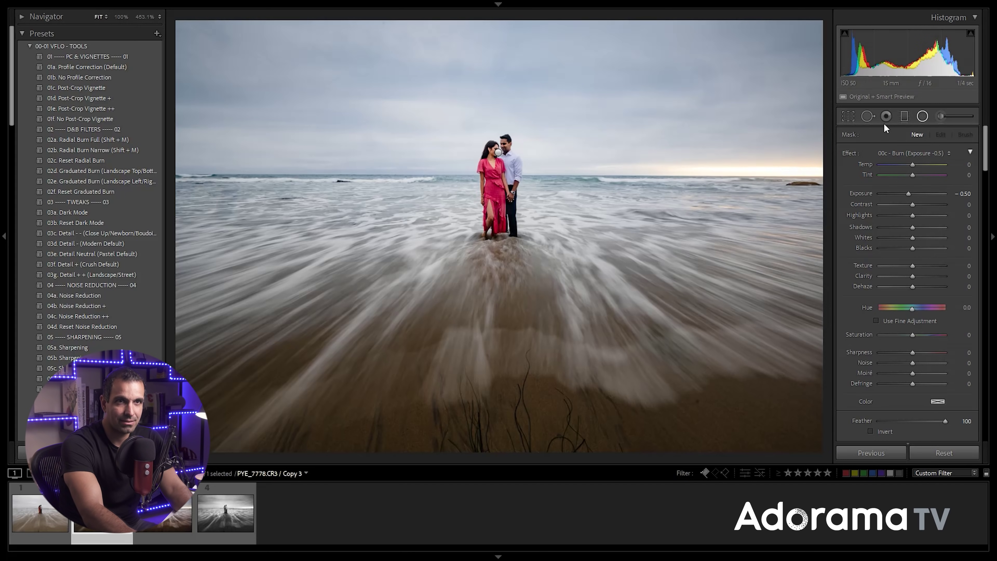
Draw a third graduated filter over the sky and water, fading toward the foreground with its center line just below the couple's feet.
left_click(905, 116)
key("m")
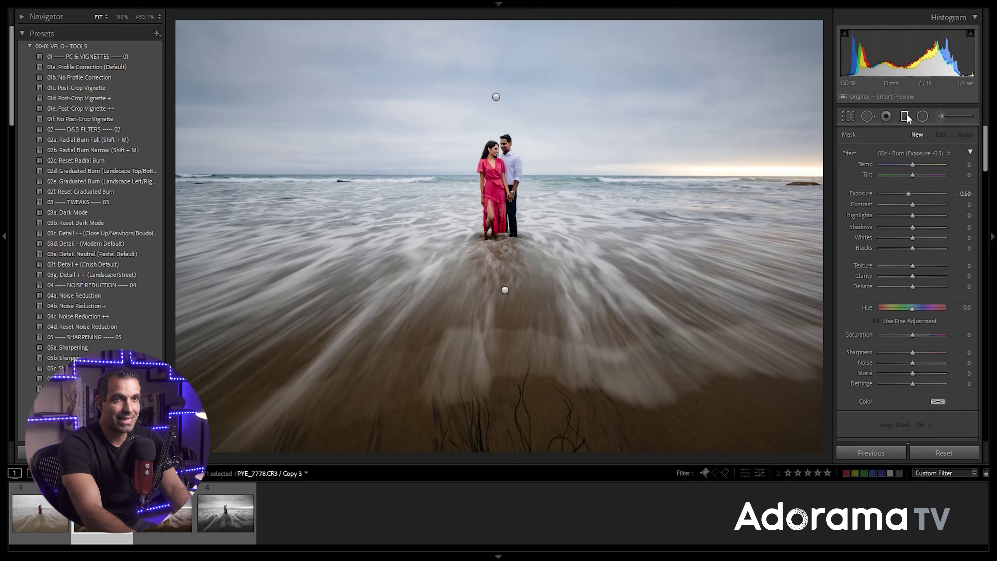
left_click_drag(498, 121, 558, 460)
mouse_move(482, 294)
left_mouse_down()
mouse_move(407, 312)
mouse_move(497, 293)
left_mouse_up()
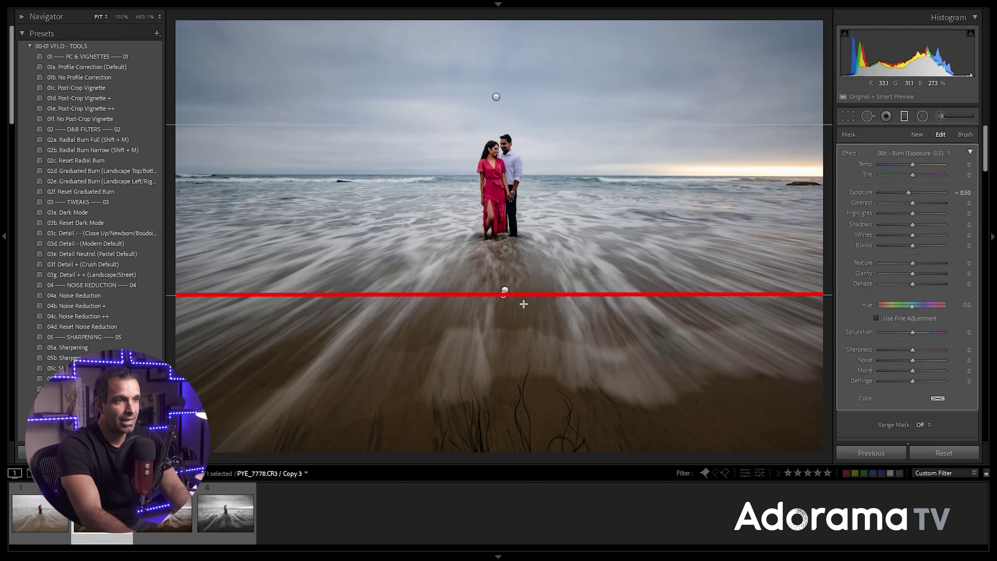
Zero the new graduated filter's exposure with the 00 --- EXPOSURE : FLOW 100 effect and set its Temp to -30.
double_click(908, 191)
scroll(916, 164, "down", 4)
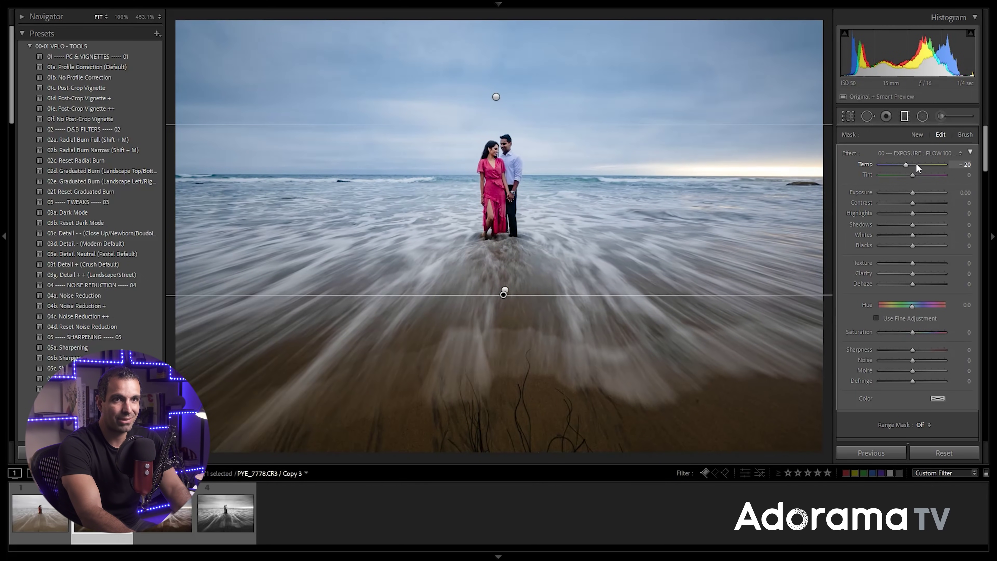
scroll(916, 165, "down", 2)
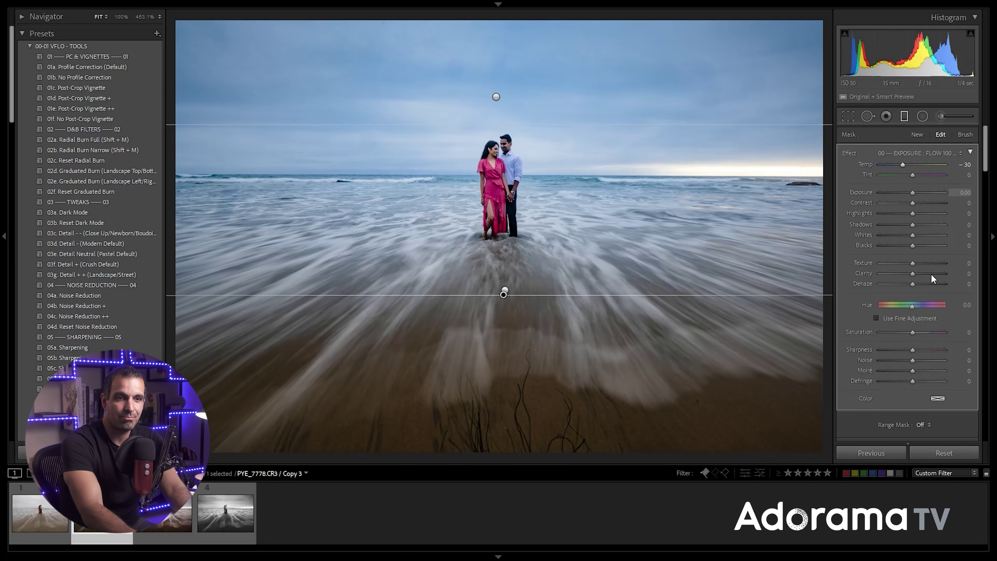
Limit the cooling graduated filter with a Color range mask sampled from the blue of the upper sky.
left_click(923, 425)
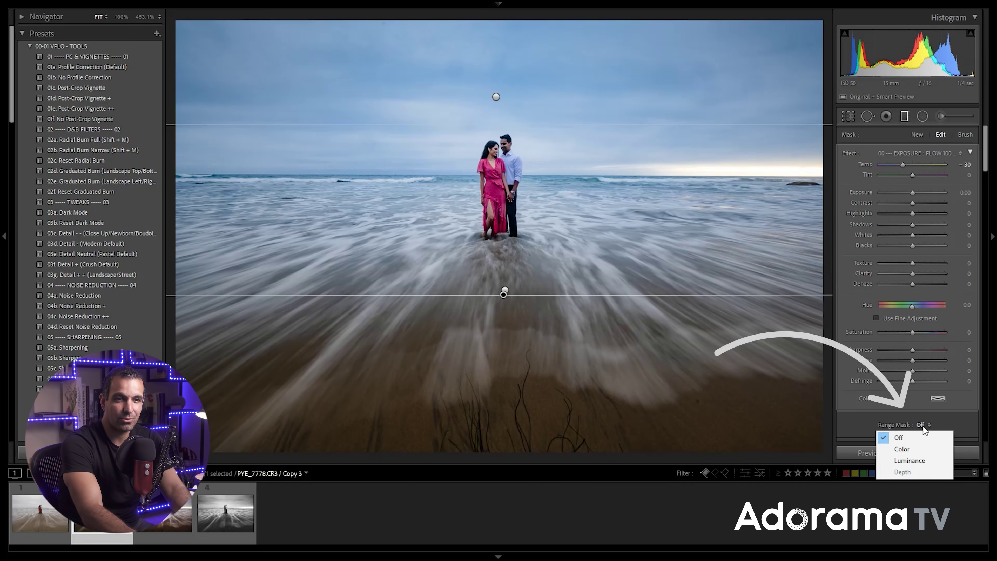
left_click(918, 448)
scroll(901, 346, "down", 3)
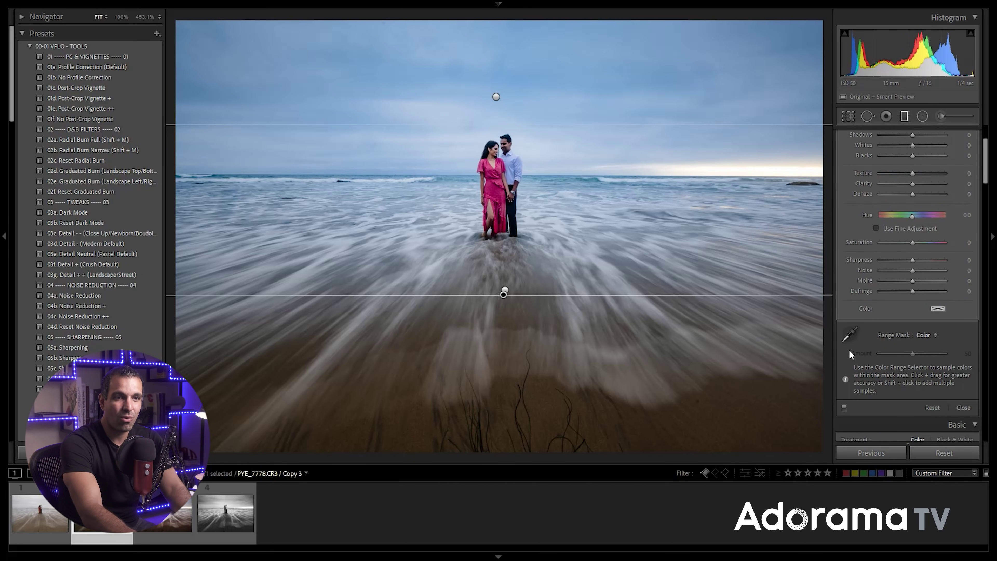
left_click(850, 328)
left_click_drag(240, 42, 294, 74)
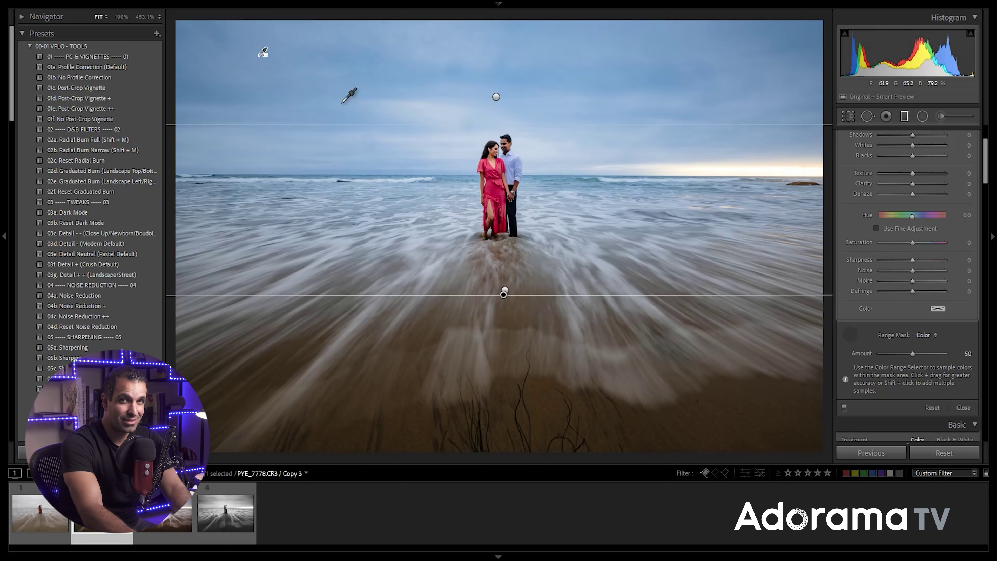
left_click(293, 61)
left_click_drag(240, 44, 316, 69)
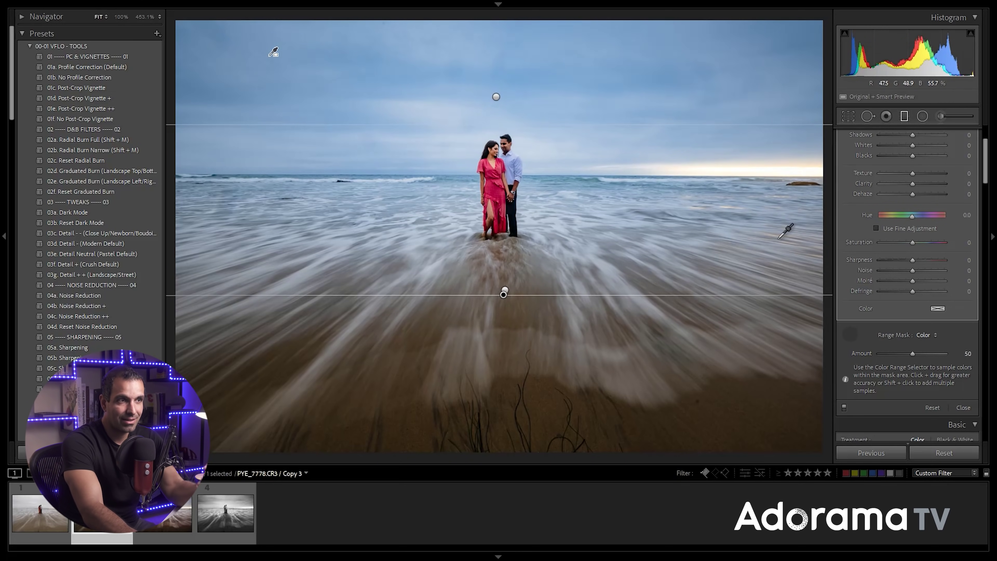
Try the graduated filter's Temp at -40 and return it to -30.
scroll(908, 206, "up", 3)
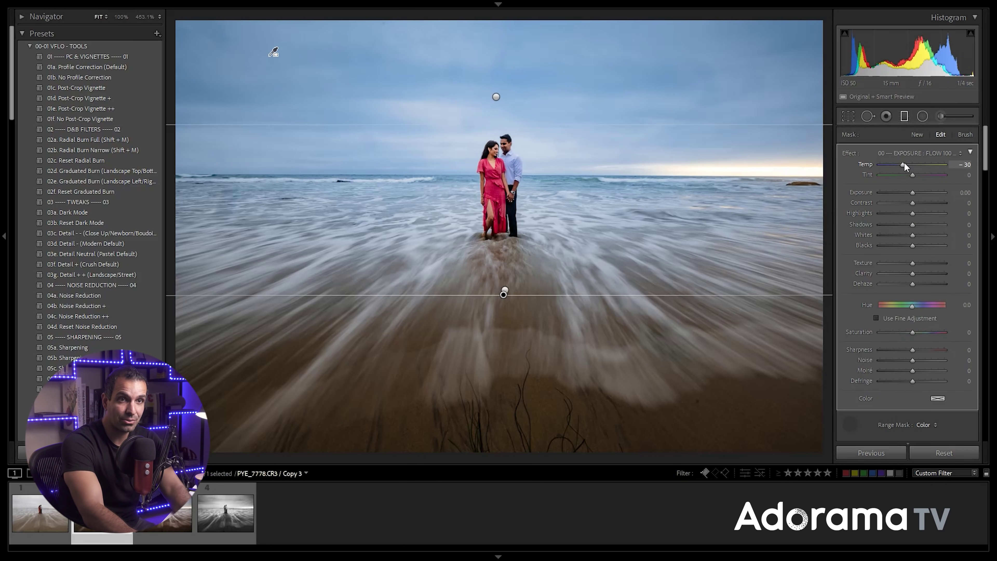
key("Down")
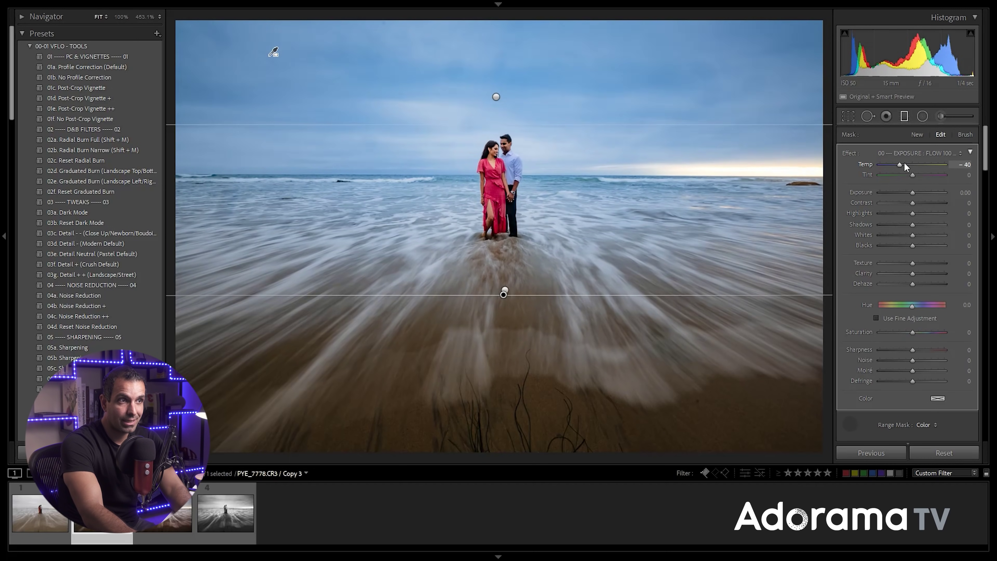
key("Up")
key("Up")
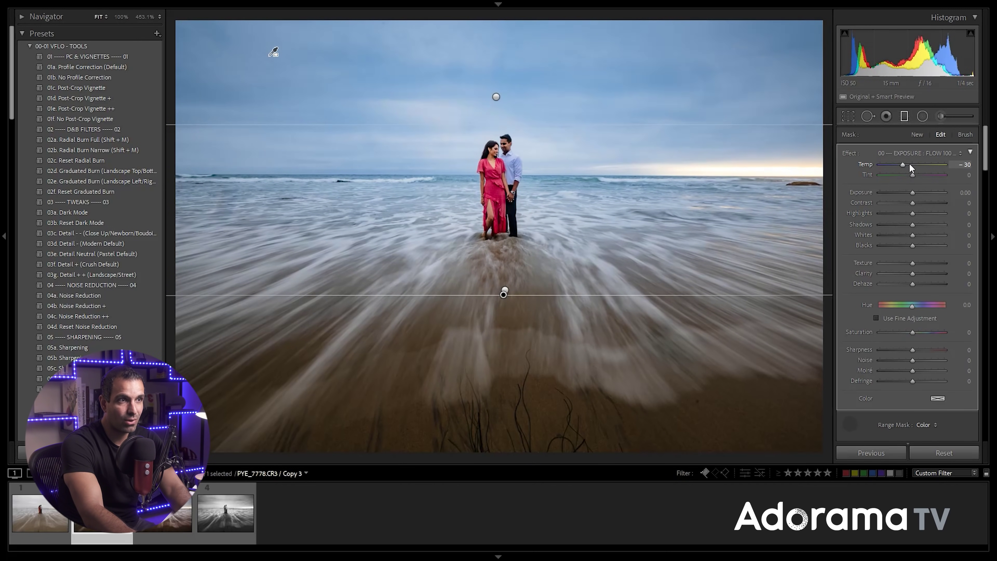
Set the range mask's Amount to 75 and the filter's Temp to -20, and leave the graduated filter.
scroll(937, 259, "down", 3)
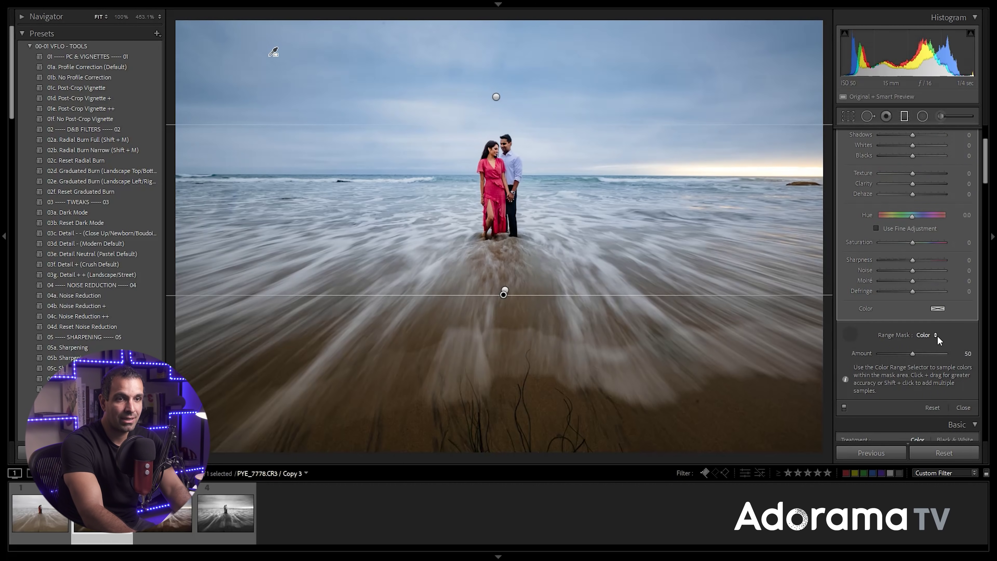
mouse_move(915, 353)
left_mouse_down()
mouse_move(885, 356)
mouse_move(945, 361)
mouse_move(875, 359)
mouse_move(929, 360)
left_mouse_up()
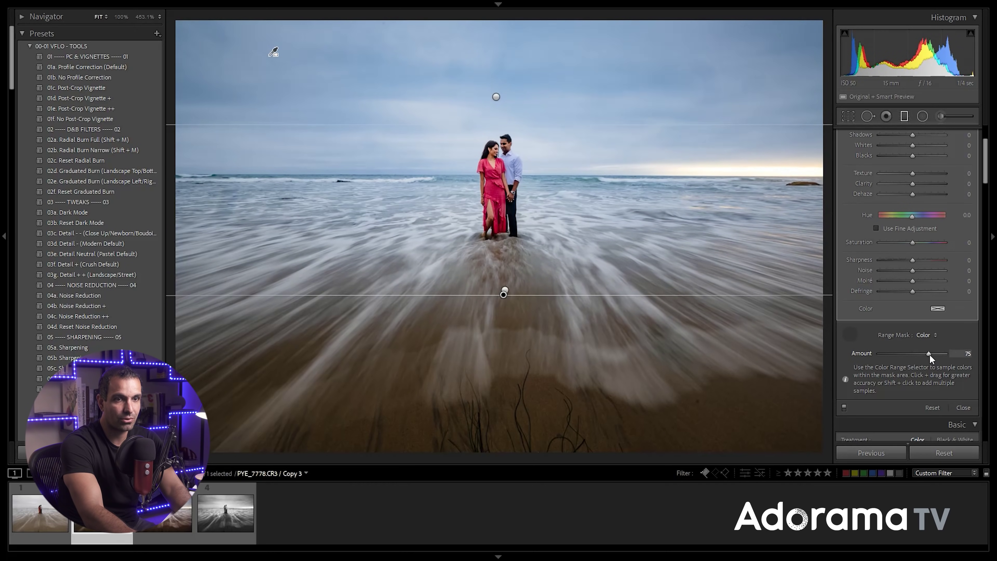
scroll(940, 193, "up", 3)
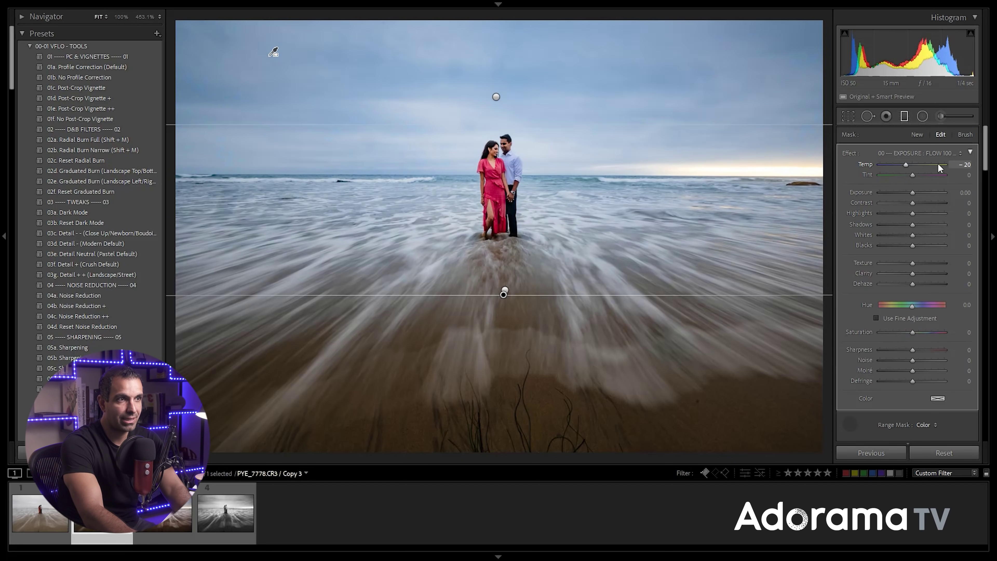
left_click(904, 116)
scroll(927, 240, "up", 2)
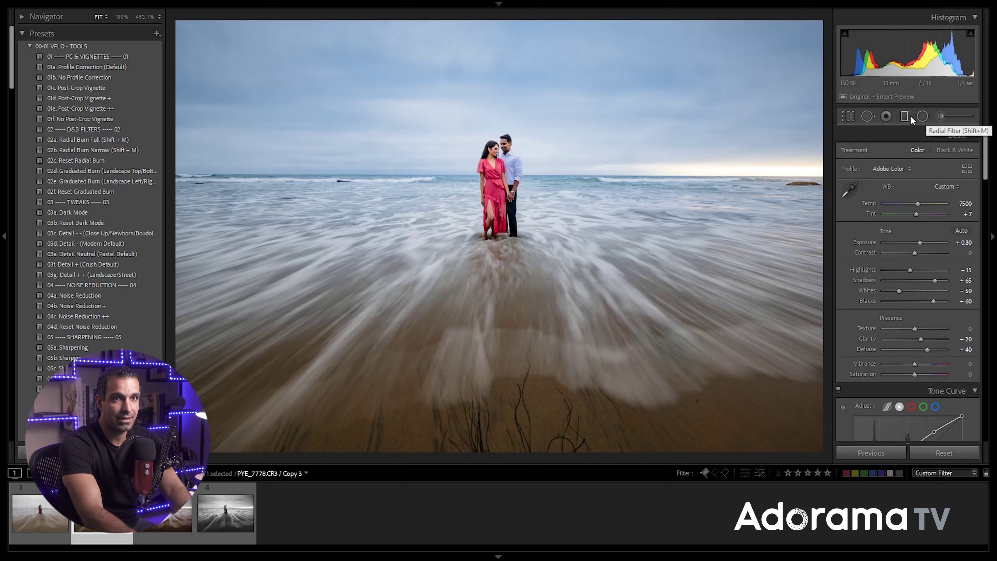
Reopen the cooling graduated filter for brush editing of its mask, try a stroke over the image and undo it.
key("m")
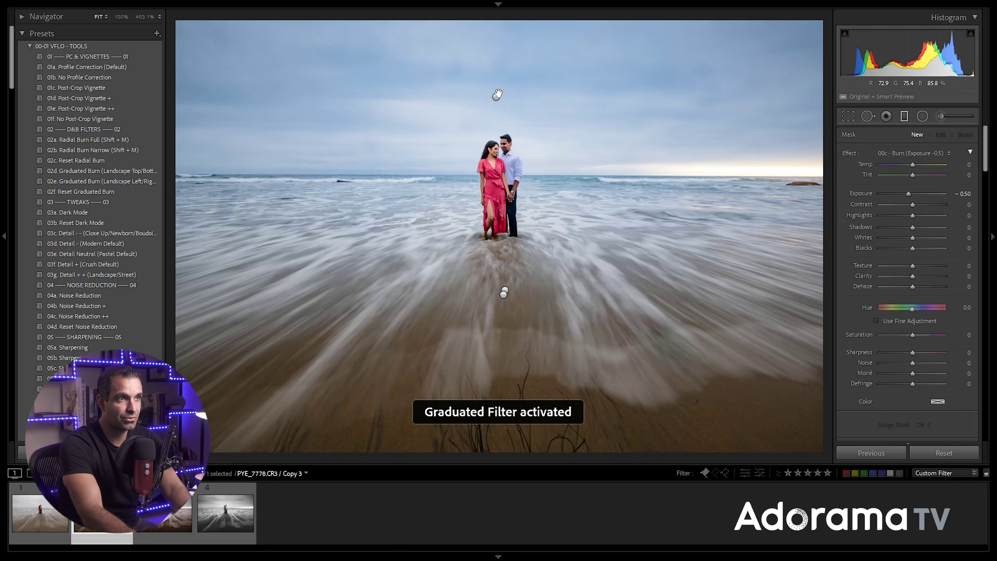
left_click(505, 293)
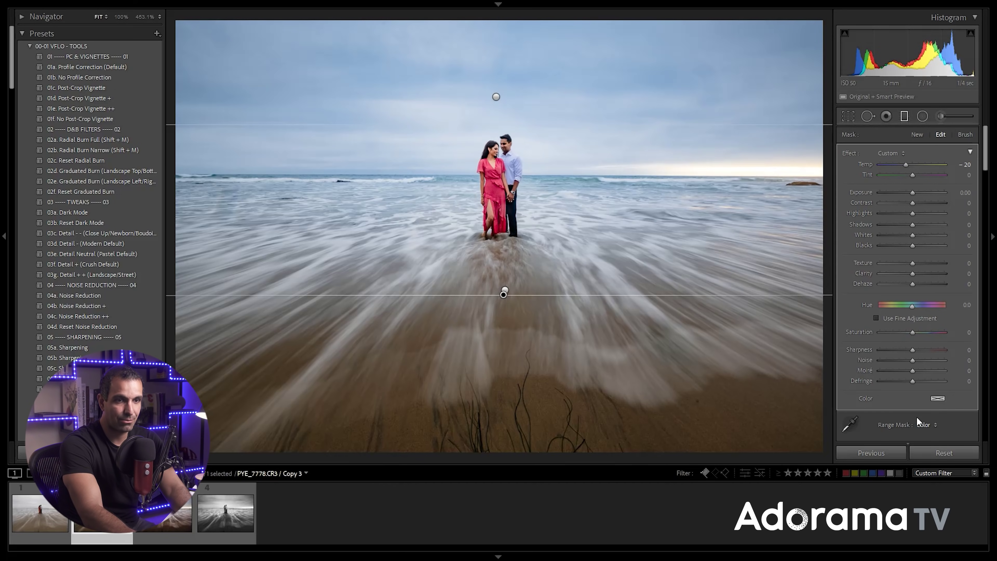
left_click(966, 134)
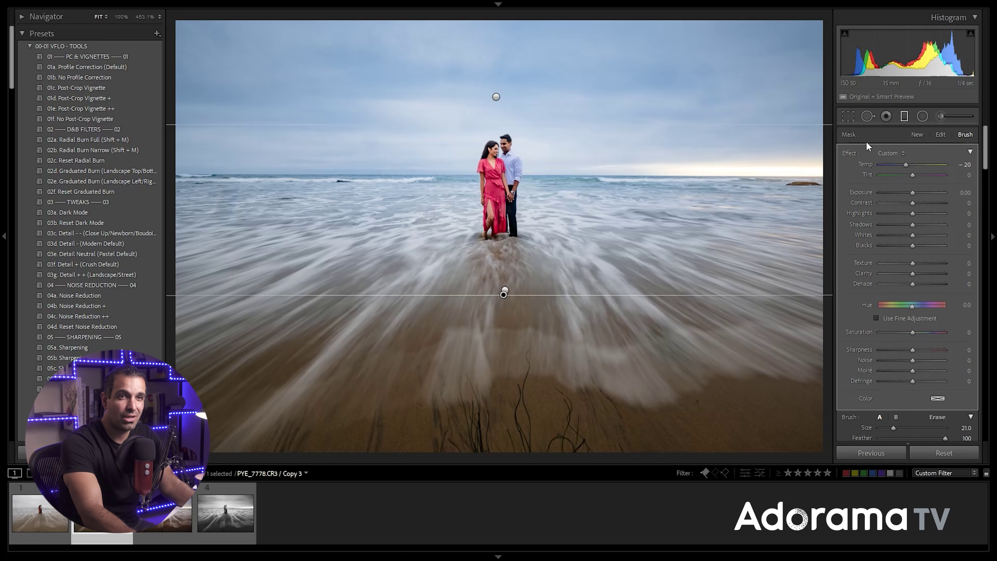
scroll(505, 161, "up", 3)
key("alt")
scroll(505, 162, "down", 2)
mouse_move(644, 252)
left_mouse_down()
mouse_move(691, 306)
mouse_move(699, 283)
left_mouse_up()
key("ctrl+z")
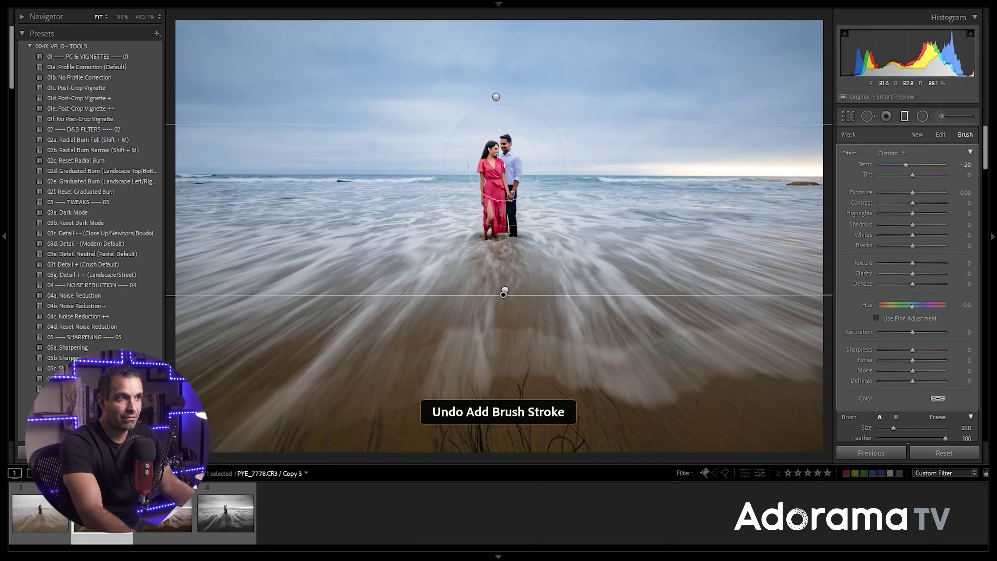
Erase the cooling filter from the couple's skin and clothes with a small erase brush of size 4.0 to 3.0, and close the filter.
key("alt")
scroll(507, 157, "down", 4)
scroll(502, 157, "down", 2)
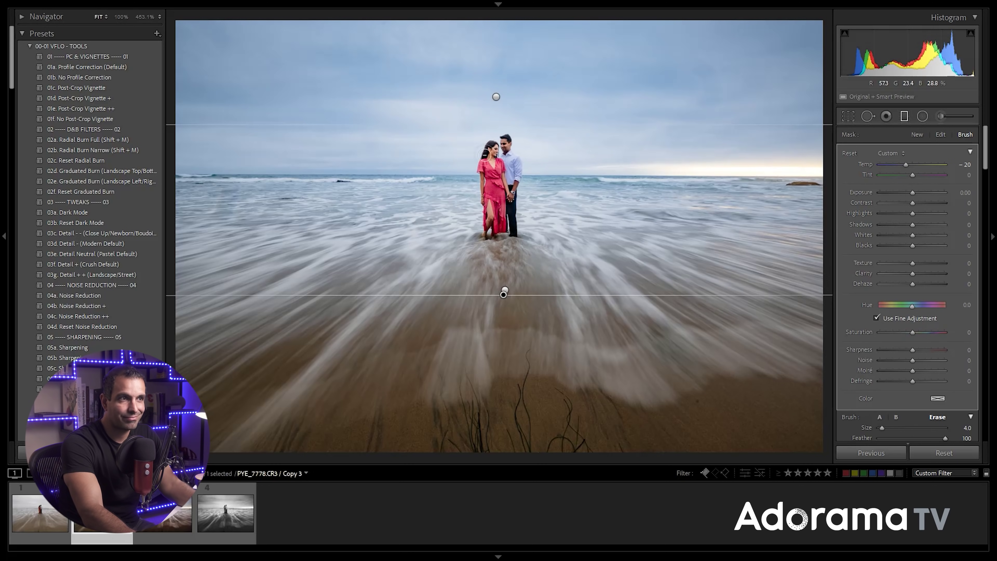
left_click_drag(491, 151, 489, 162)
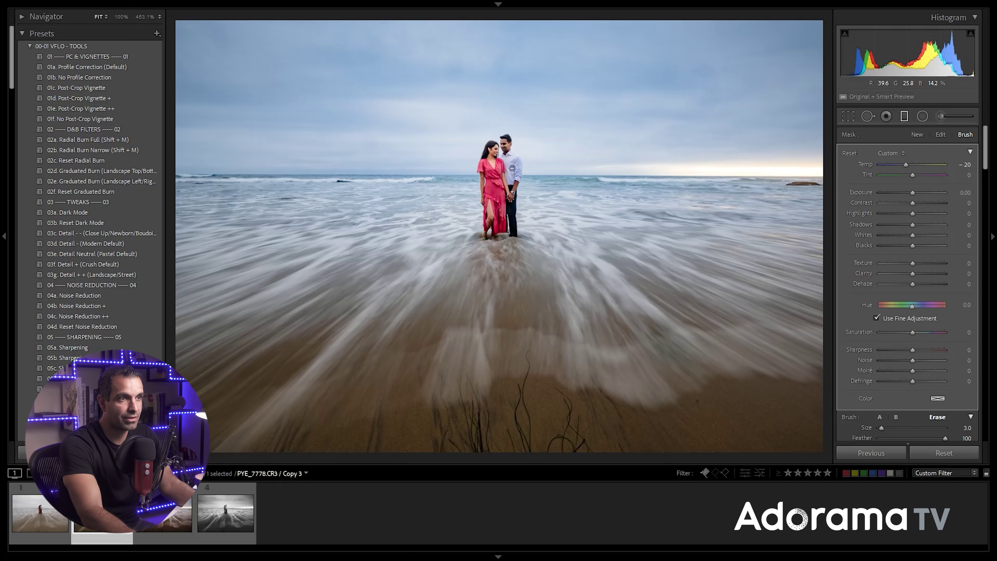
mouse_move(516, 168)
left_mouse_down()
mouse_move(514, 233)
mouse_move(507, 199)
mouse_move(488, 234)
mouse_move(491, 174)
left_mouse_up()
key("bracketleft")
key("shift+t")
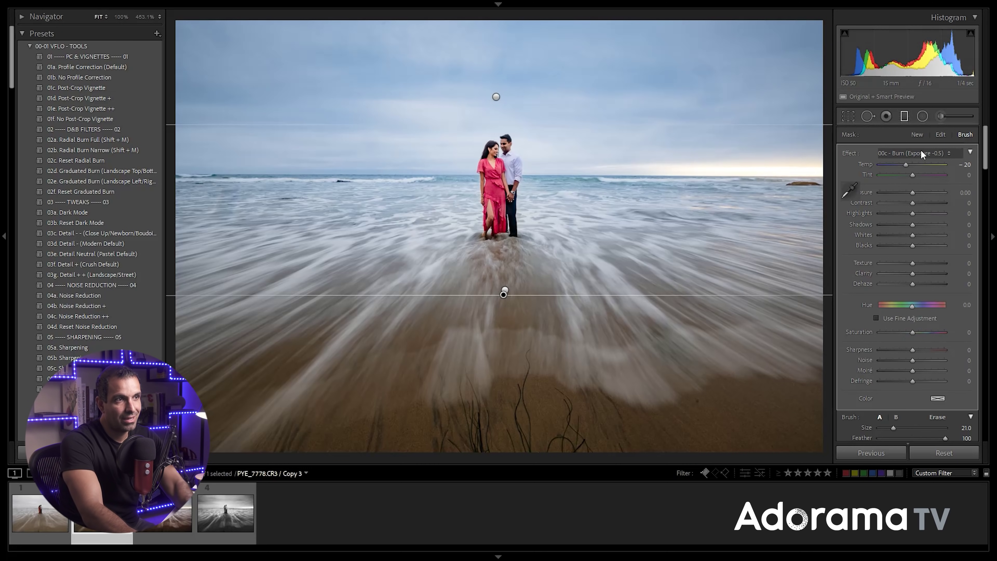
key("d")
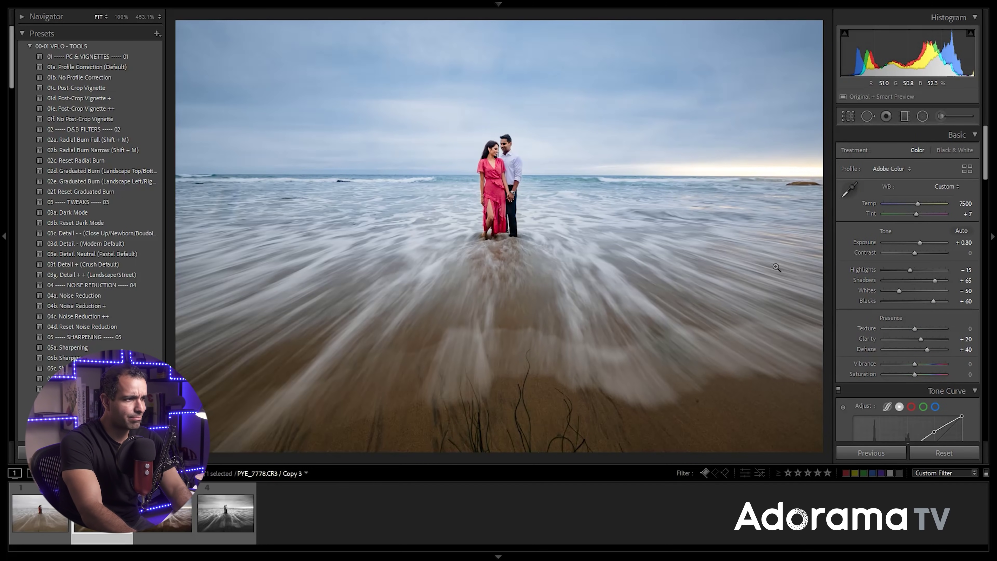
Set the photo's global Clarity to +30, Temp to 7700 and Exposure to +0.90.
key("Left")
key("Right")
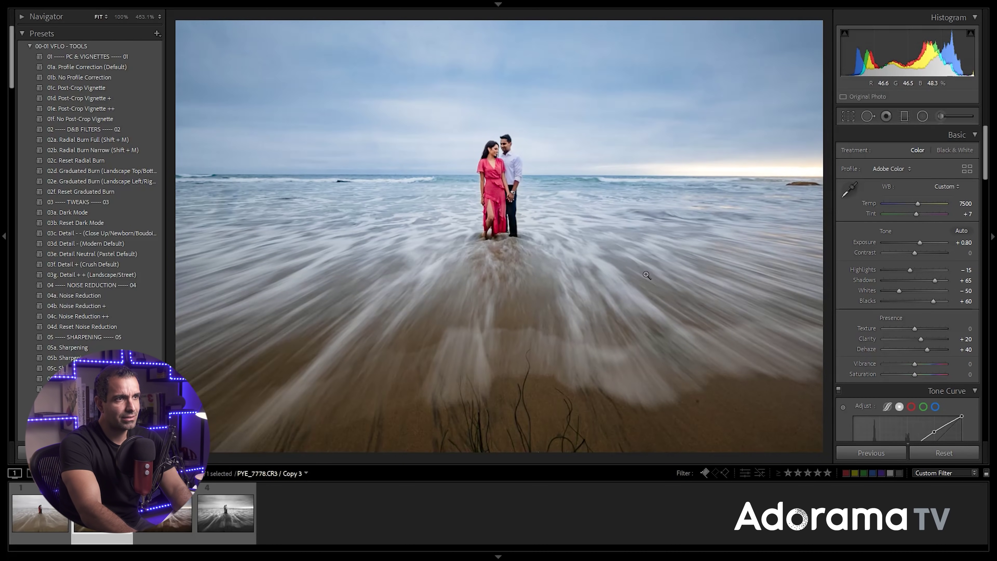
scroll(935, 339, "up", 2)
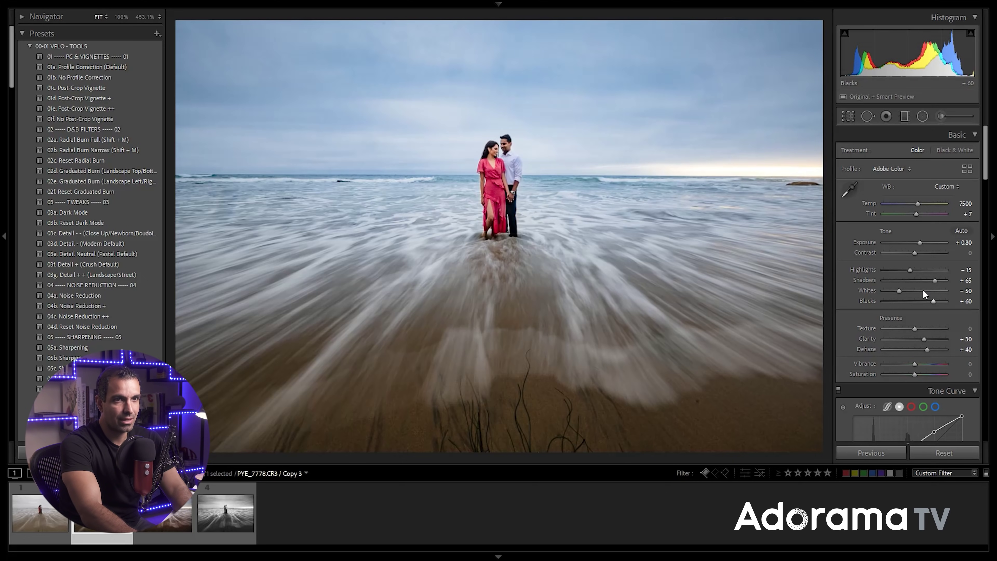
scroll(924, 199, "up", 2)
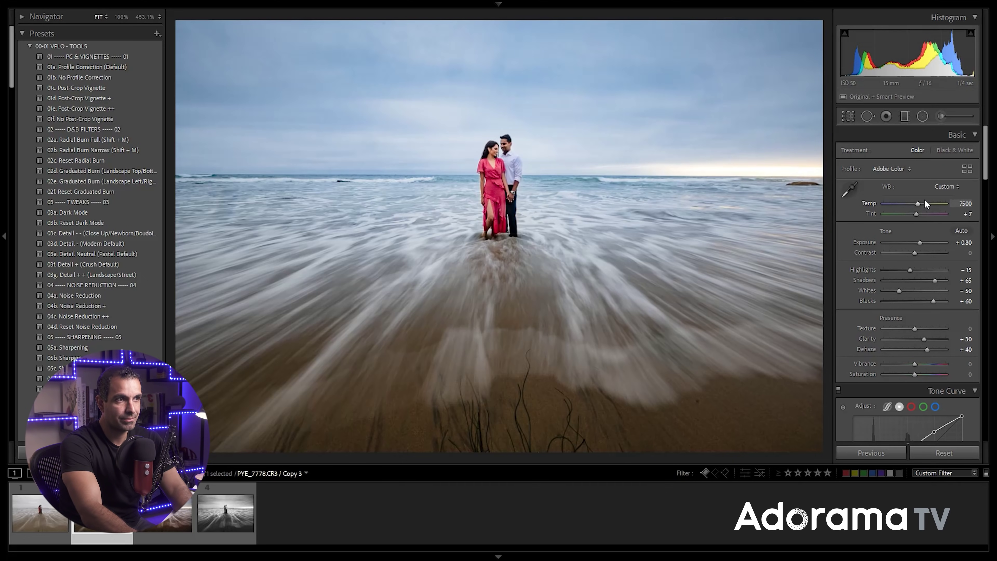
scroll(925, 239, "up", 2)
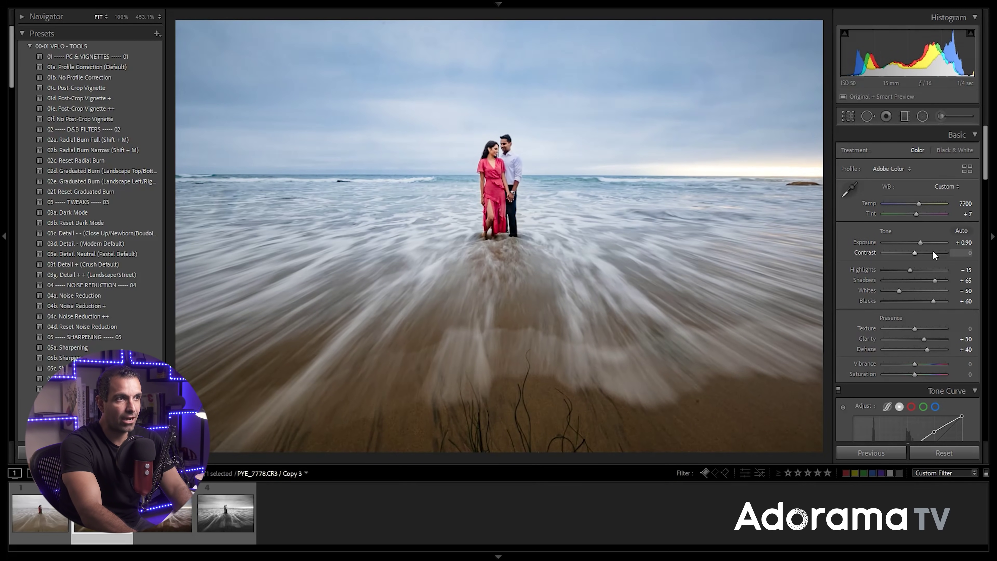
Raise the global Exposure to +1.00 and set Contrast to +15.
scroll(934, 254, "up", 3)
scroll(938, 247, "up", 1)
scroll(937, 252, "down", 2)
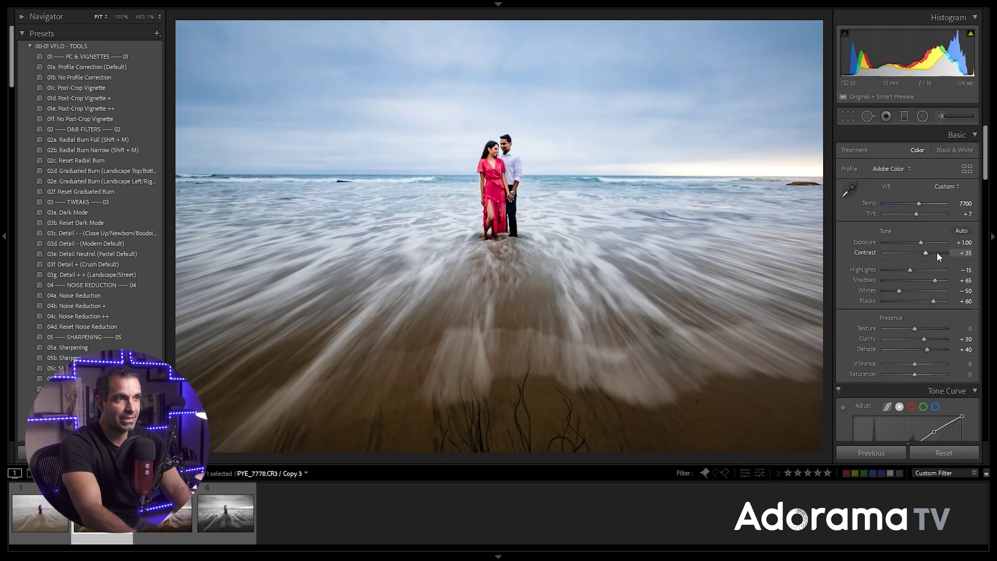
scroll(938, 257, "up", 1)
scroll(937, 256, "up", 1)
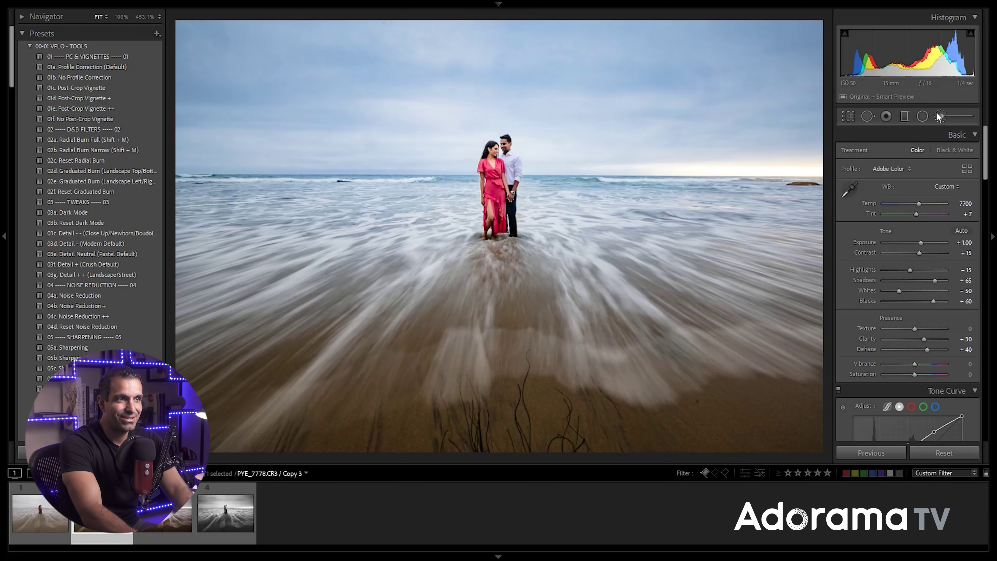
Start an Adjustment Brush with the 40a - Sky + Clouds effect.
key("k")
left_click(908, 152)
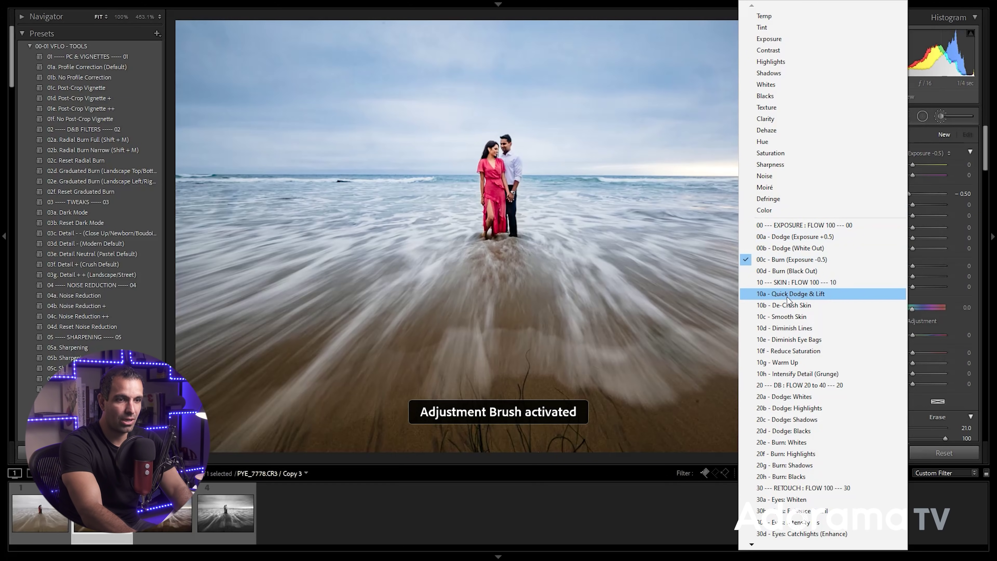
mouse_move(807, 548)
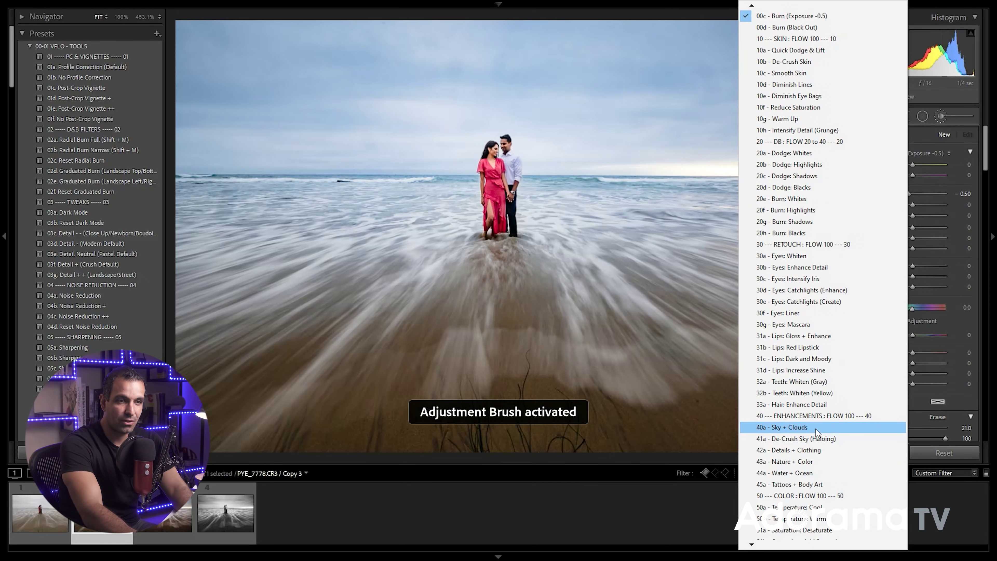
left_click(812, 429)
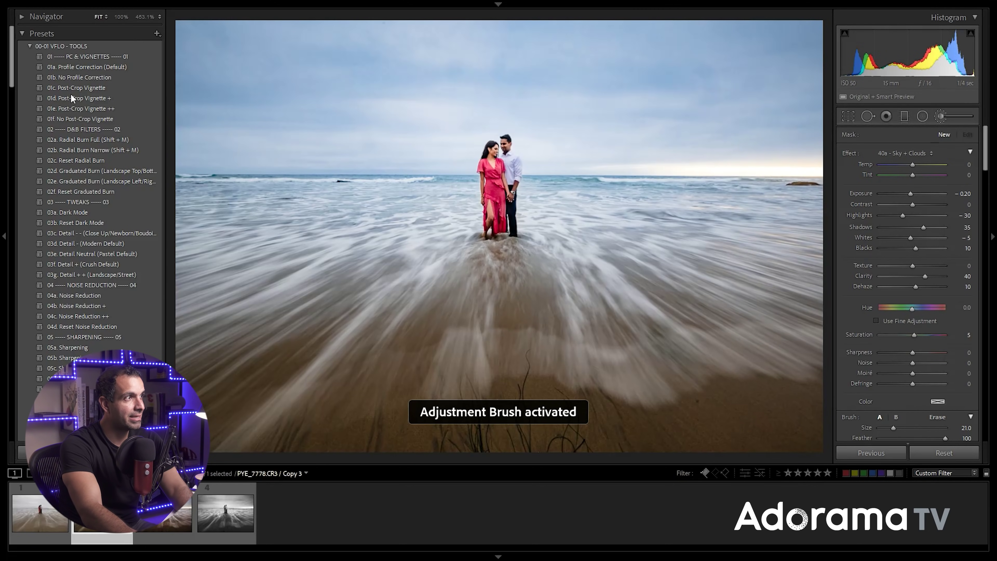
left_click(921, 157)
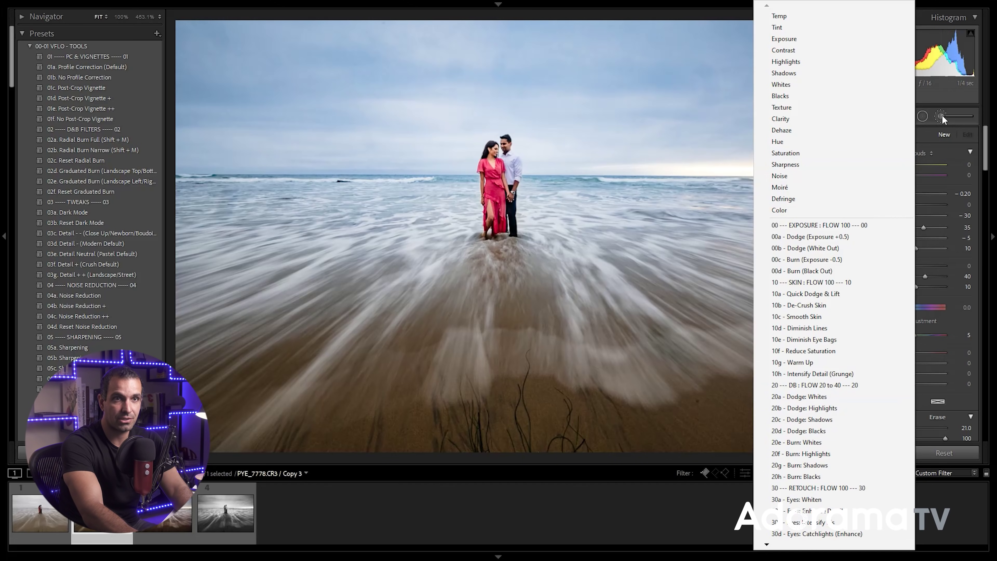
key("Escape")
key("d")
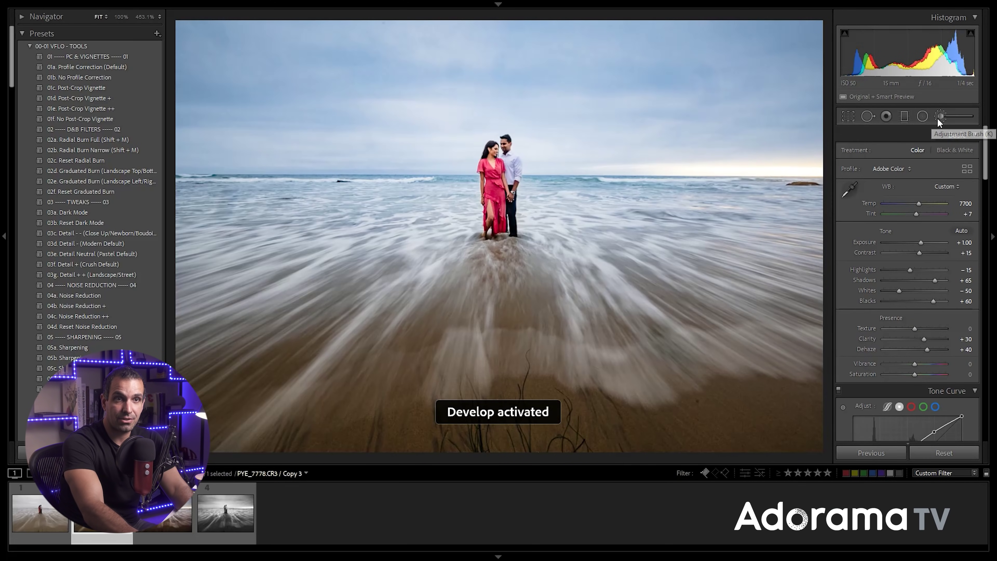
left_click(939, 117)
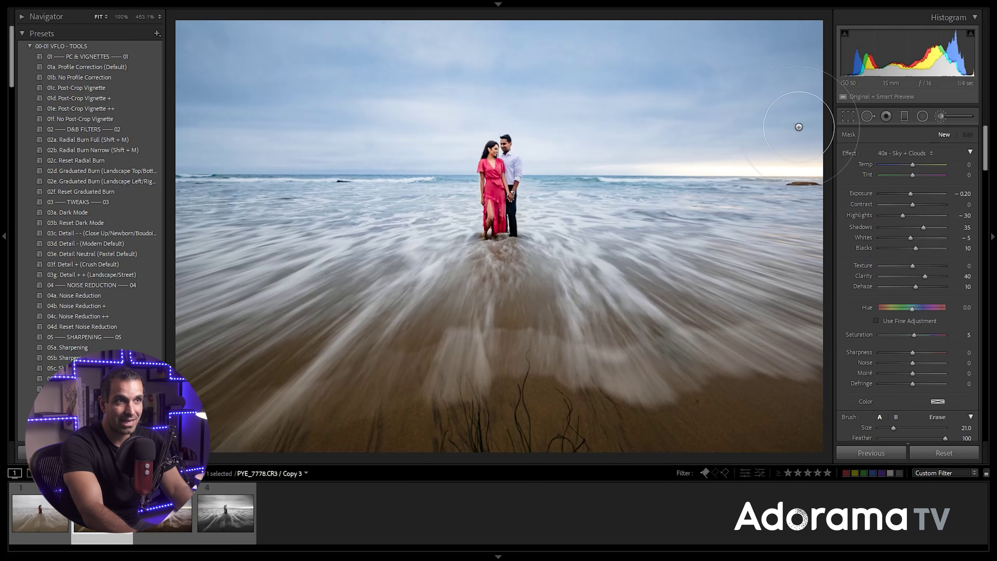
Try brushing the Sky + Clouds effect over the sky with the size 21 brush, and delete that brush adjustment.
mouse_move(702, 63)
left_mouse_down()
mouse_move(752, 34)
mouse_move(650, 63)
mouse_move(764, 105)
mouse_move(779, 34)
mouse_move(640, 55)
mouse_move(516, 33)
mouse_move(419, 49)
mouse_move(283, 33)
mouse_move(274, 98)
mouse_move(377, 114)
mouse_move(601, 43)
mouse_move(339, 90)
mouse_move(738, 112)
mouse_move(753, 41)
left_mouse_up()
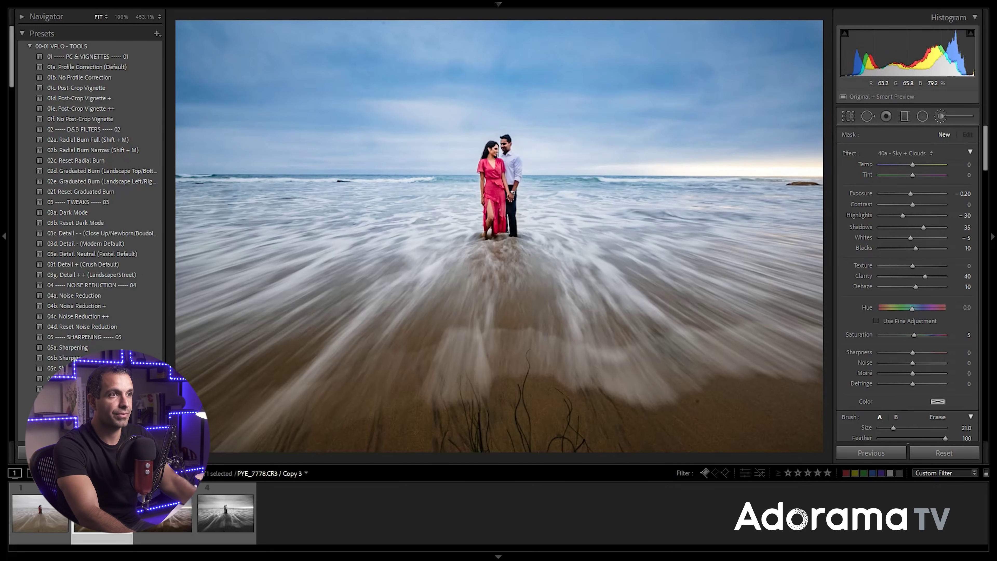
key("alt")
scroll(501, 278, "up", 8)
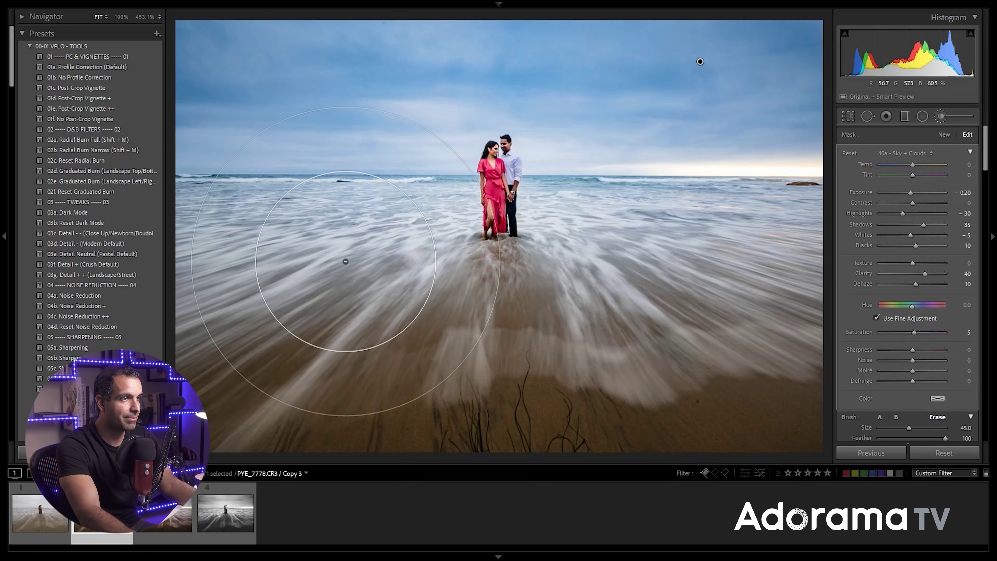
scroll(315, 261, "up", 2)
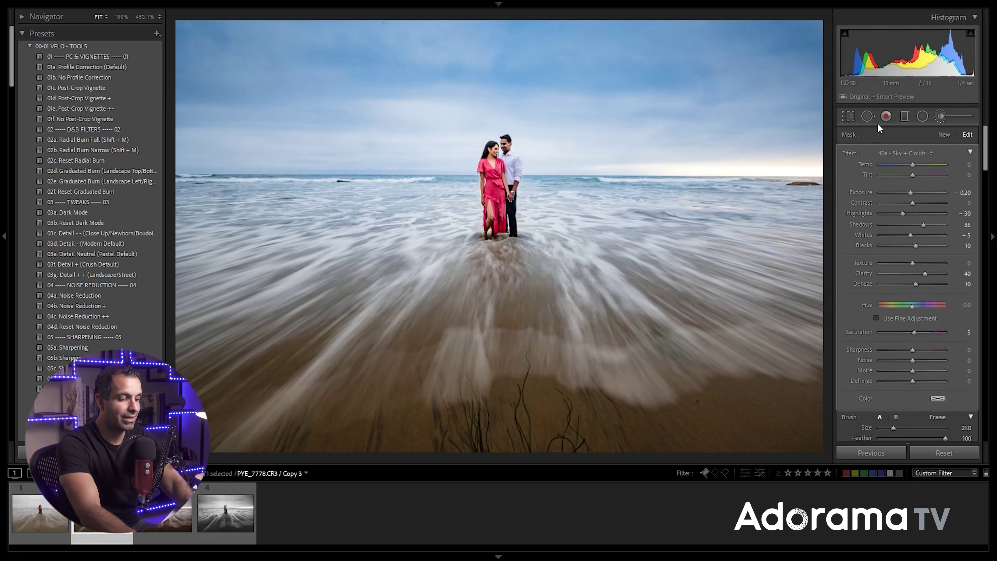
key("Delete")
key("Delete")
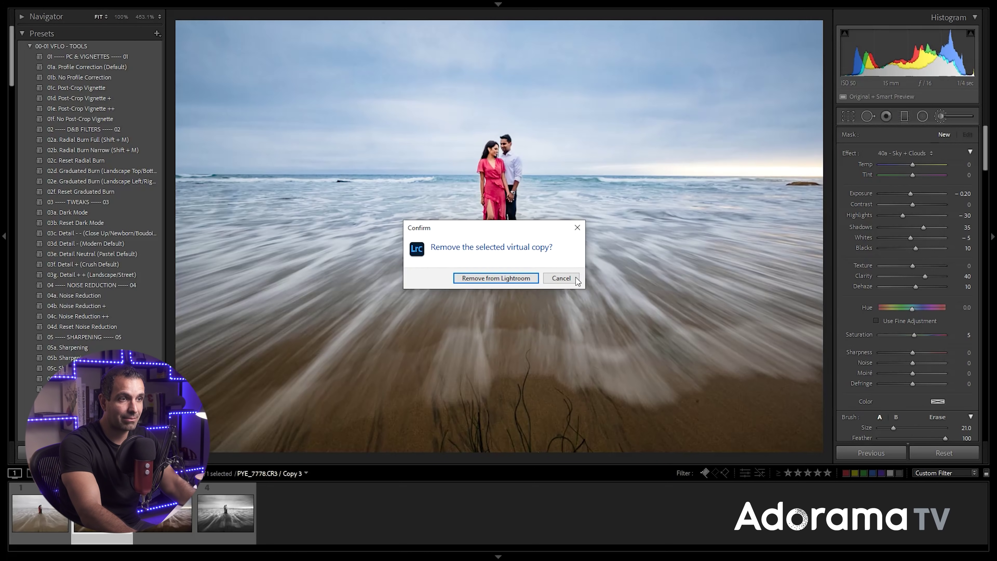
Cancel the virtual copy's removal and draw a 40a - Sky + Clouds graduated filter from the image's upper edge down to the horizon.
left_click(575, 278)
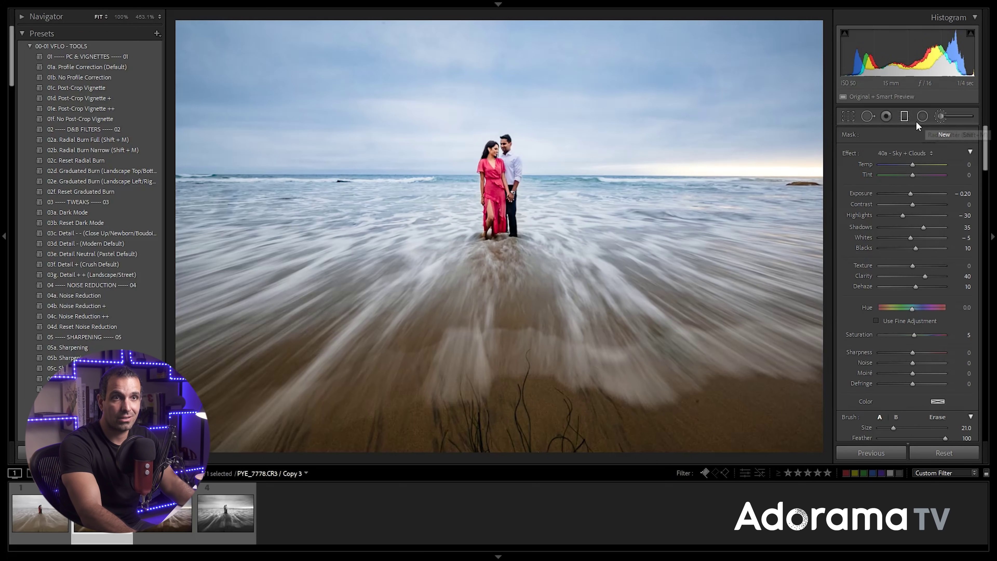
key("m")
key("k")
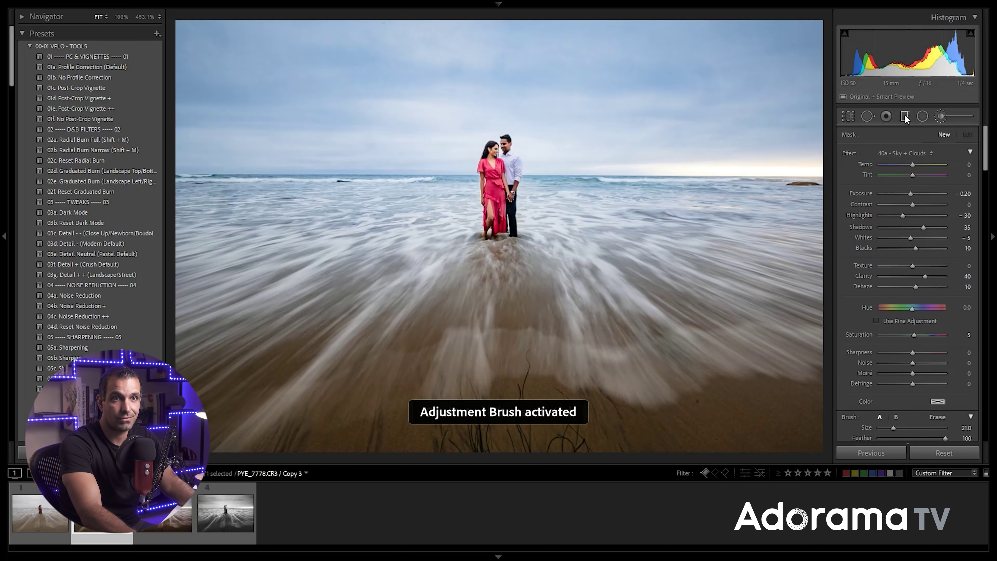
left_click(900, 116)
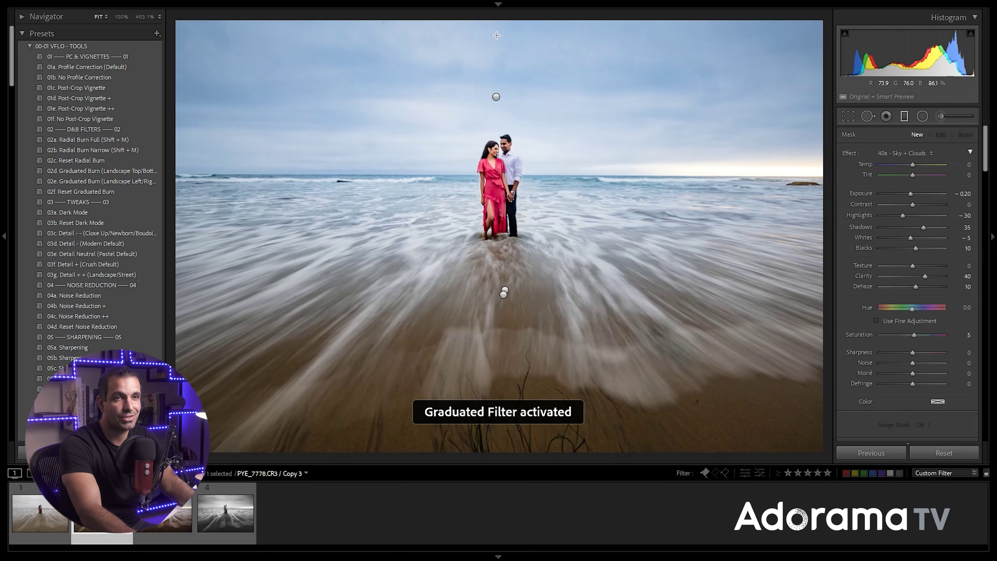
left_click_drag(496, 33, 496, 194)
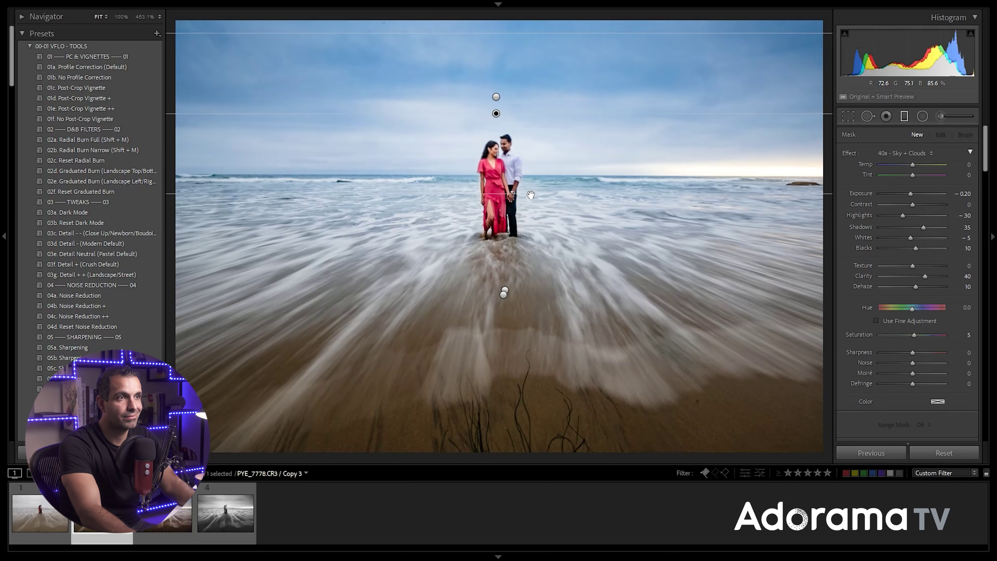
left_click_drag(495, 113, 498, 101)
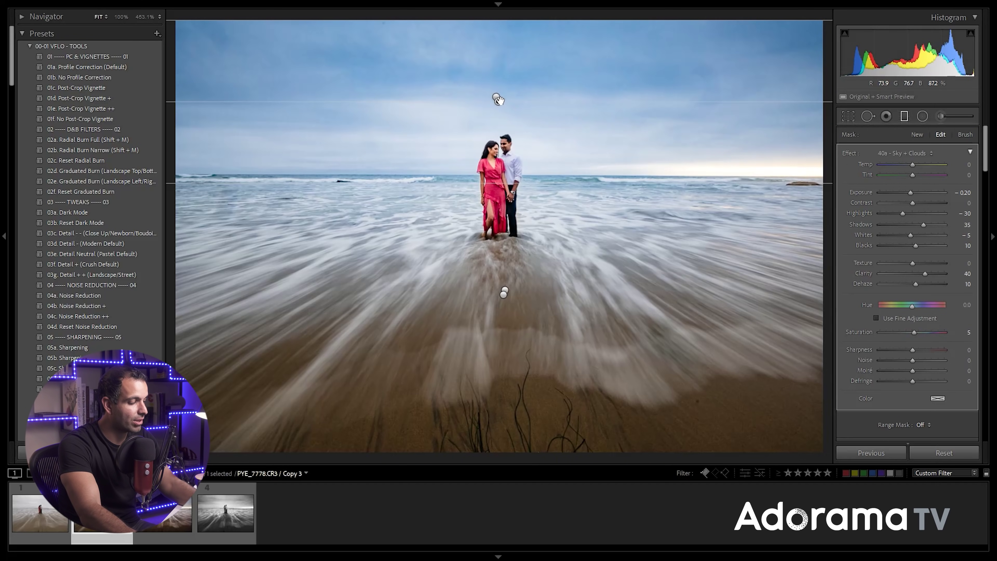
Reduce the sky graduated filter's overall strength to Exposure −0.10, Highlights −14, Shadows 17, Clarity 19 and Dehaze 5.
left_click_drag(498, 102, 481, 103)
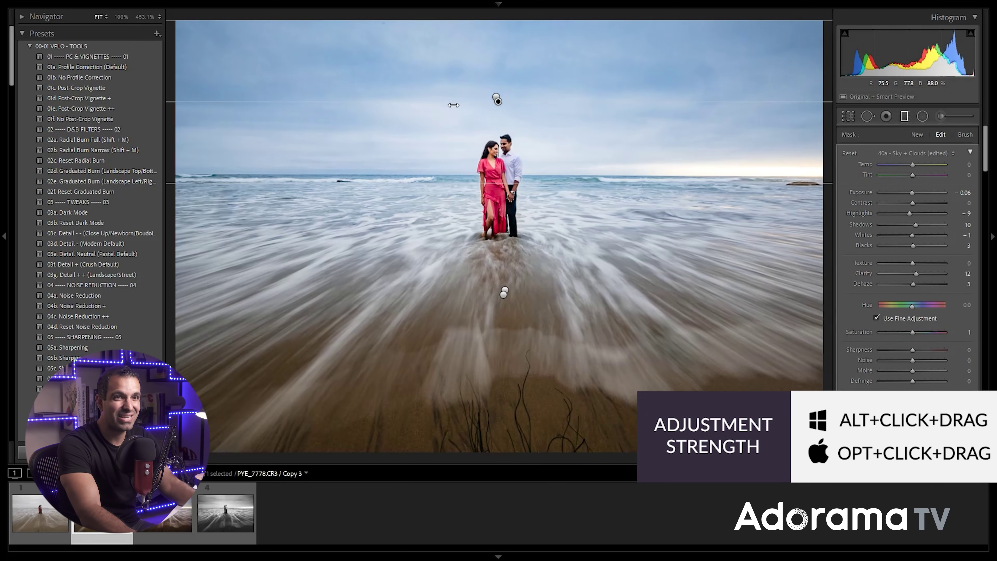
left_click_drag(472, 109, 495, 112)
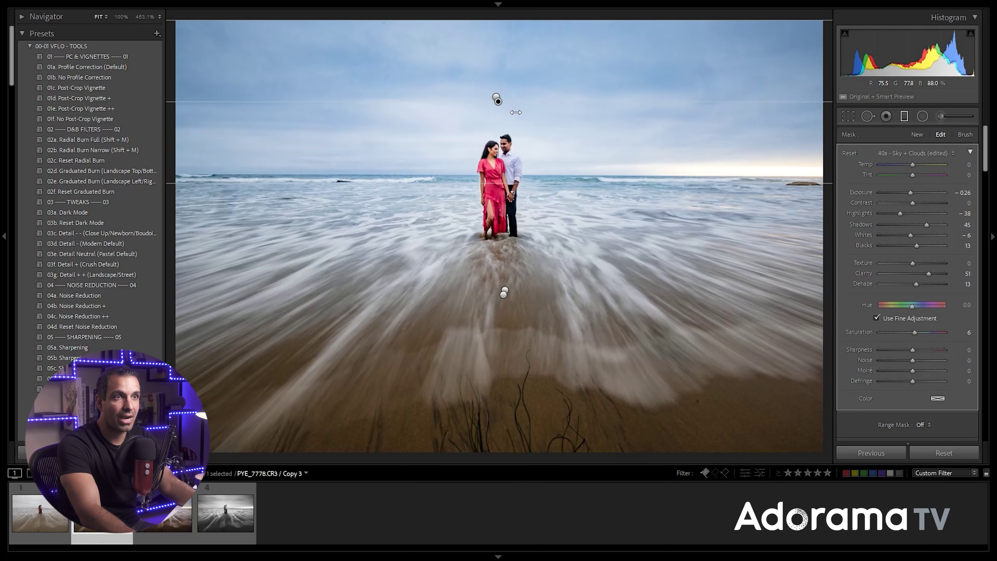
left_click_drag(536, 113, 465, 117)
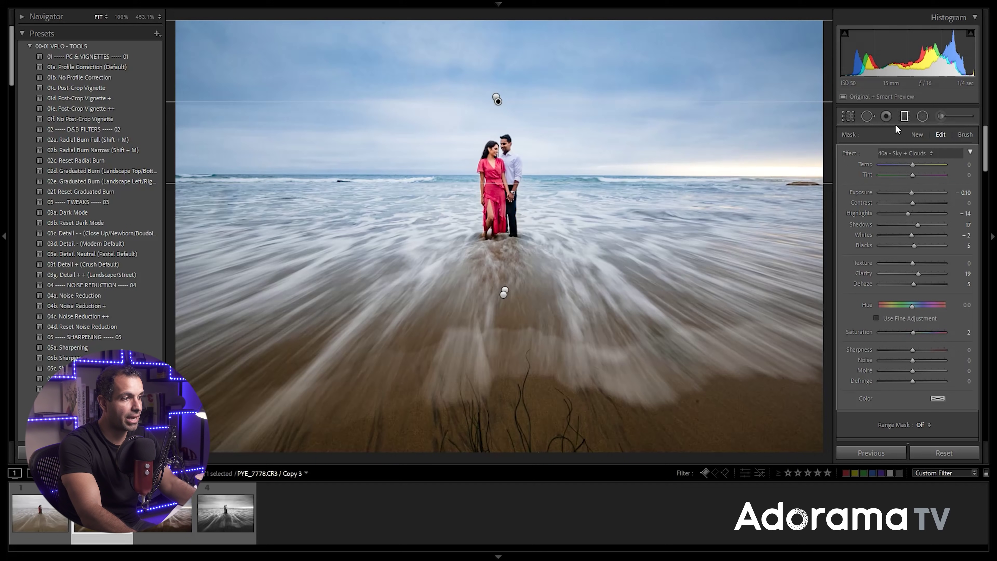
Close the graduated filter, create a virtual copy of the color edit and go back to Copy 3.
key("d")
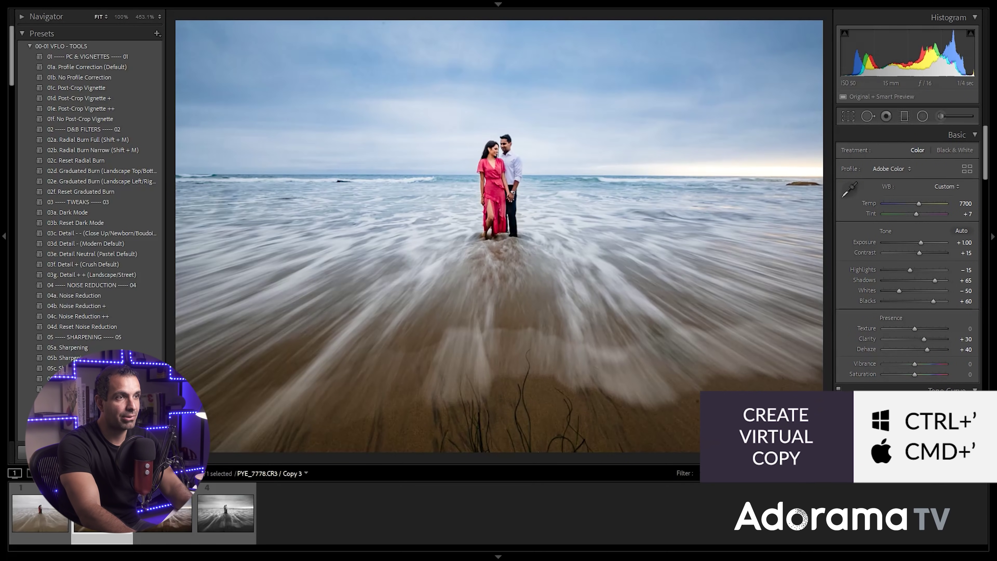
key("ctrl+apostrophe")
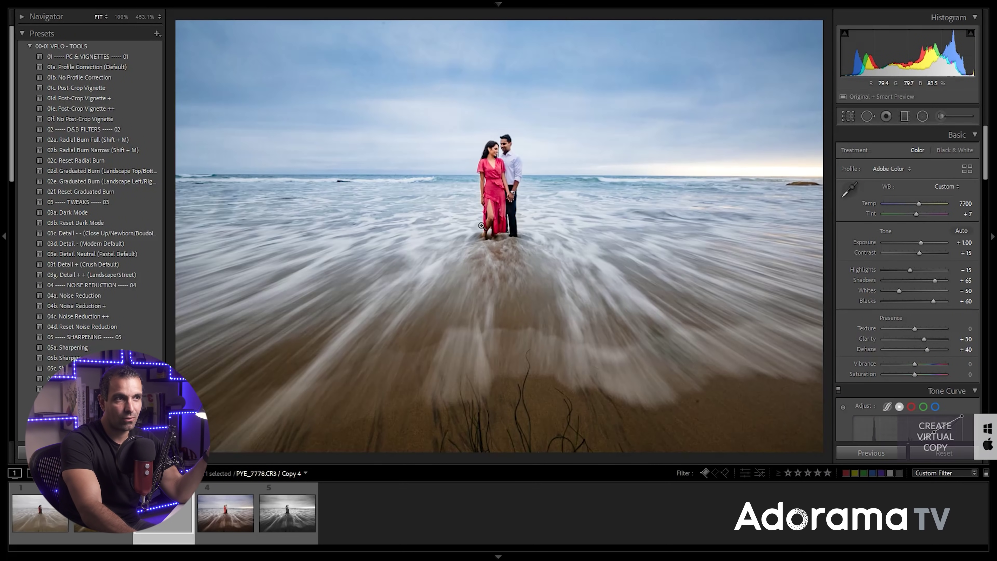
key("Left")
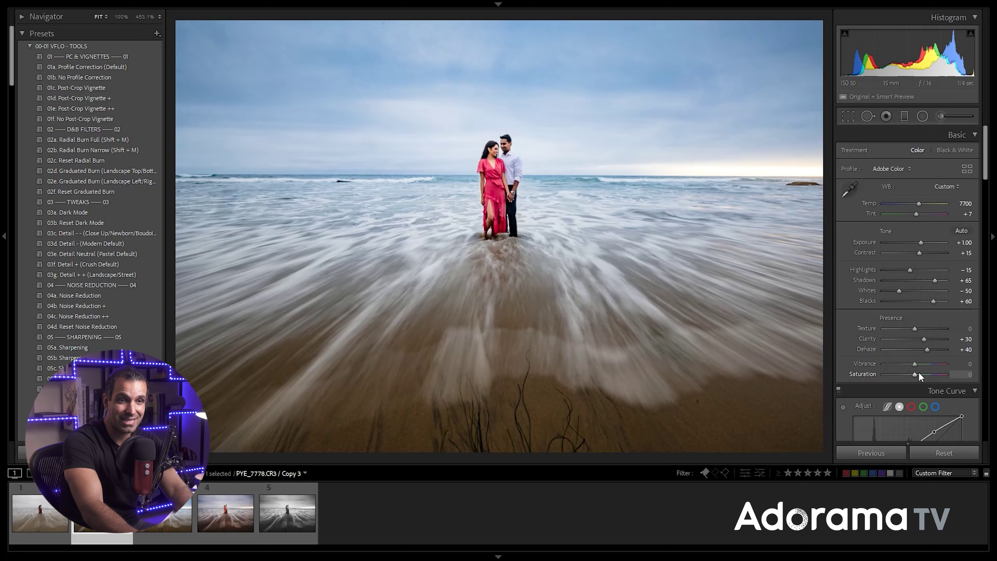
Try a muted, warmer look on Copy 3 with Vibrance −15, Saturation −5 and Temp 8300.
scroll(926, 367, "down", 8)
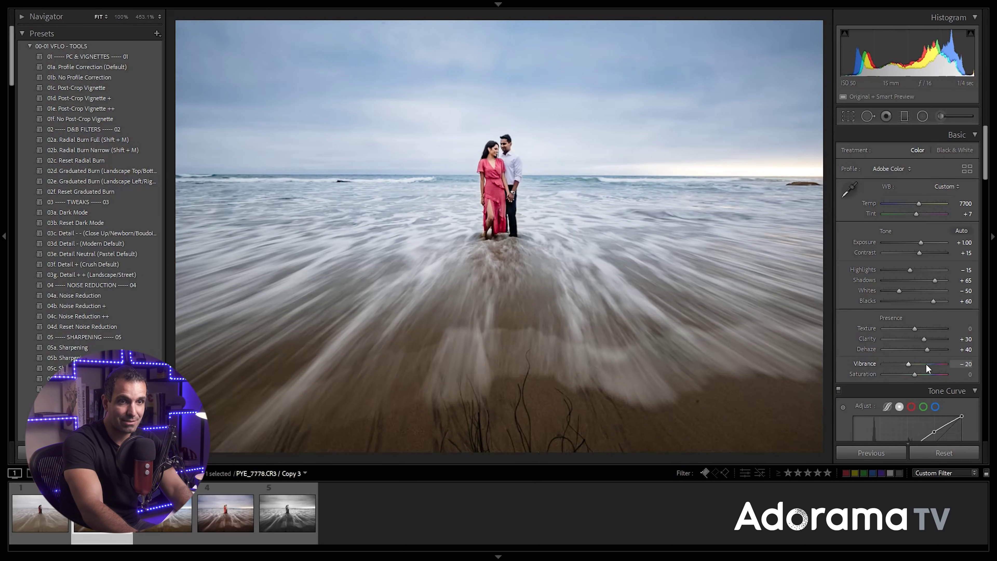
scroll(928, 368, "up", 5)
scroll(926, 367, "down", 1)
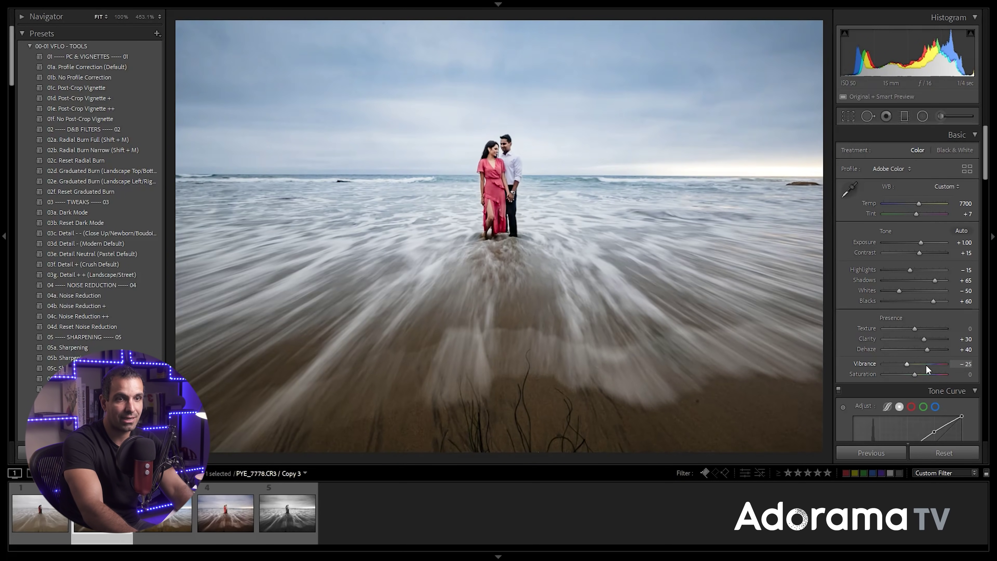
scroll(924, 363, "up", 2)
scroll(928, 376, "down", 1)
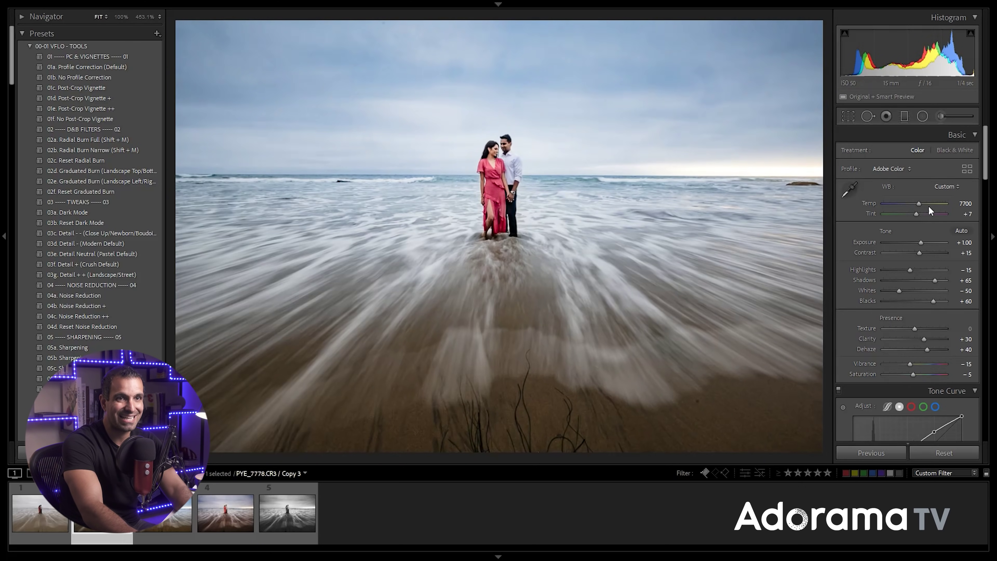
scroll(928, 203, "up", 2)
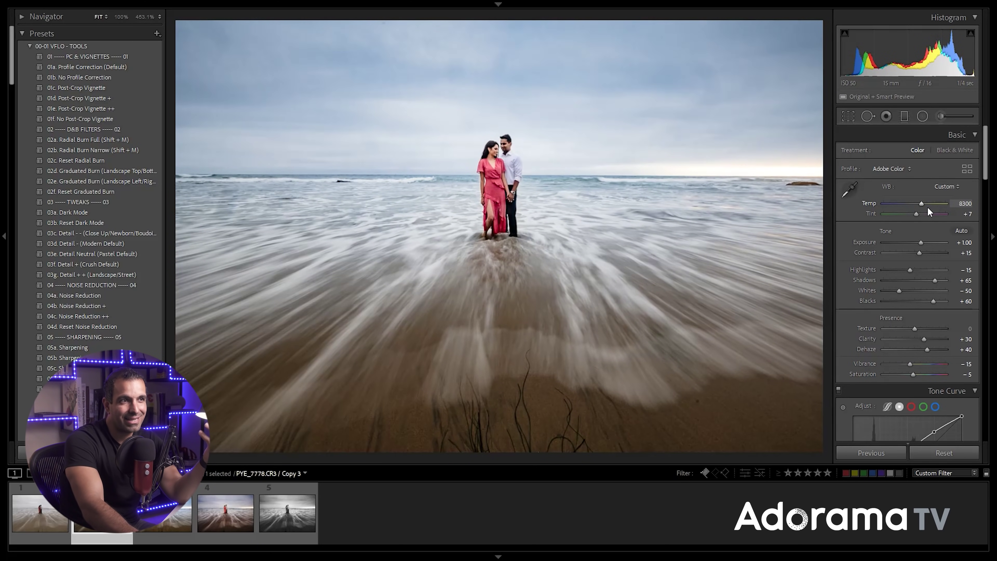
Undo the trial Temp, Saturation and Vibrance changes on Copy 3.
key("ctrl+z")
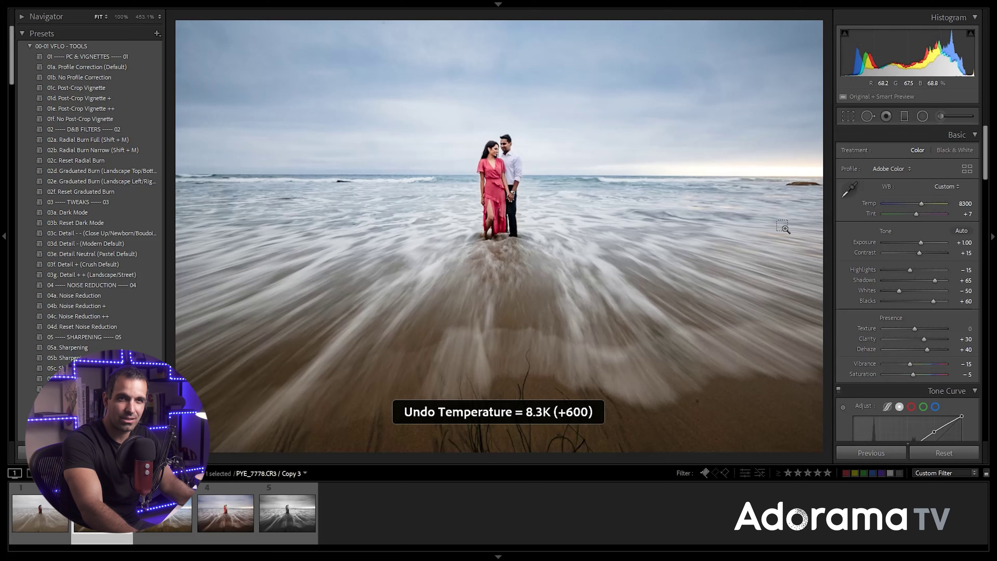
key("ctrl+z")
key("ctrl+z")
key("ctrl+z")
key("ctrl+z")
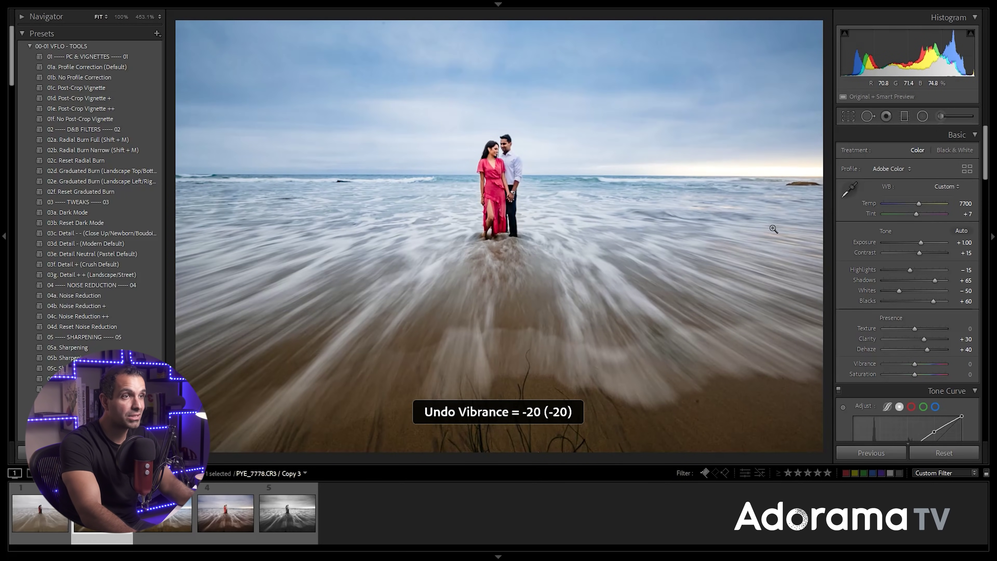
Compare the unedited original side by side with the edited Copy 3 in Survey view, and return to the Library grid.
key("Right")
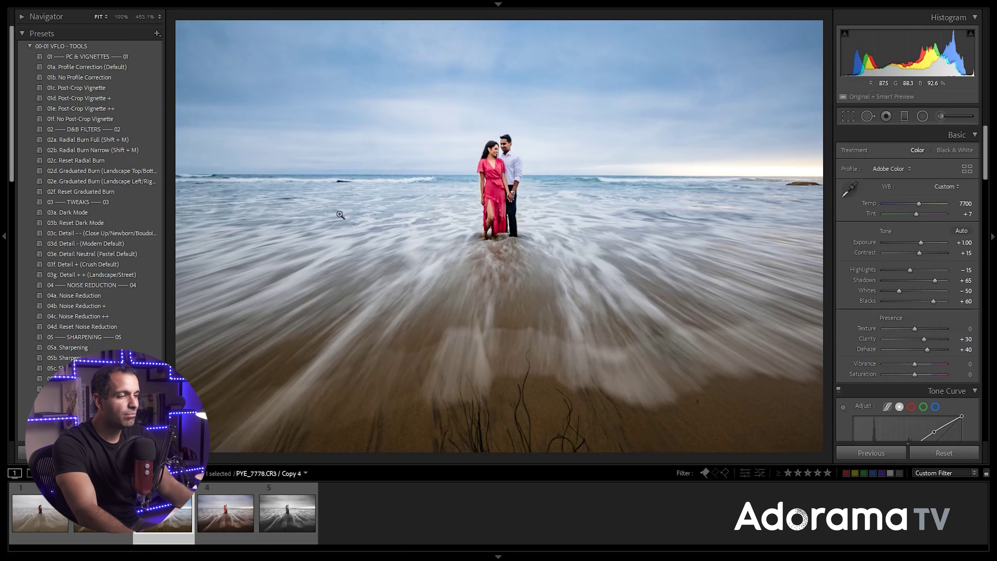
key("Left")
left_click(40, 513, "ctrl")
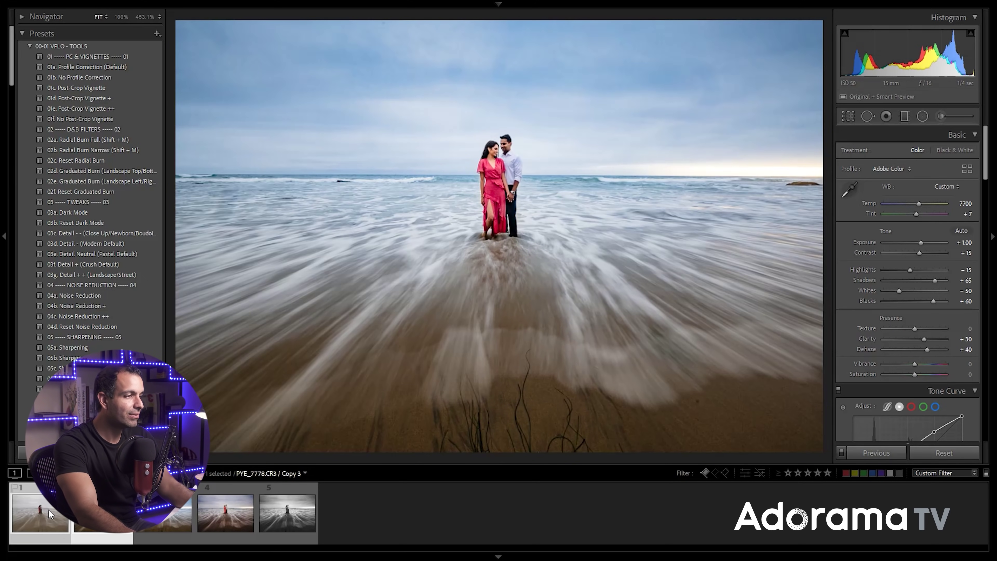
key("n")
left_click(222, 261)
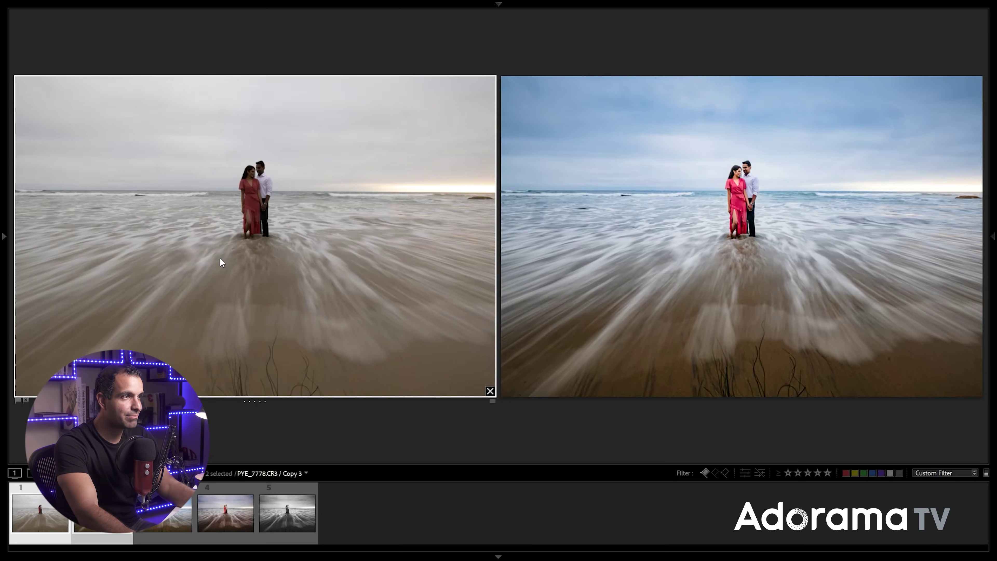
left_click(661, 223)
left_click(376, 255)
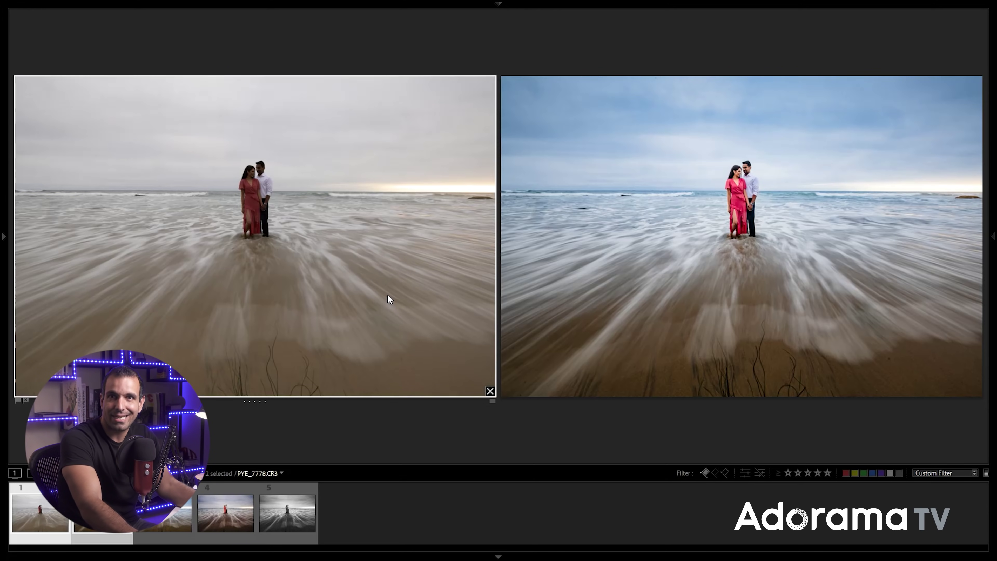
left_click(490, 390)
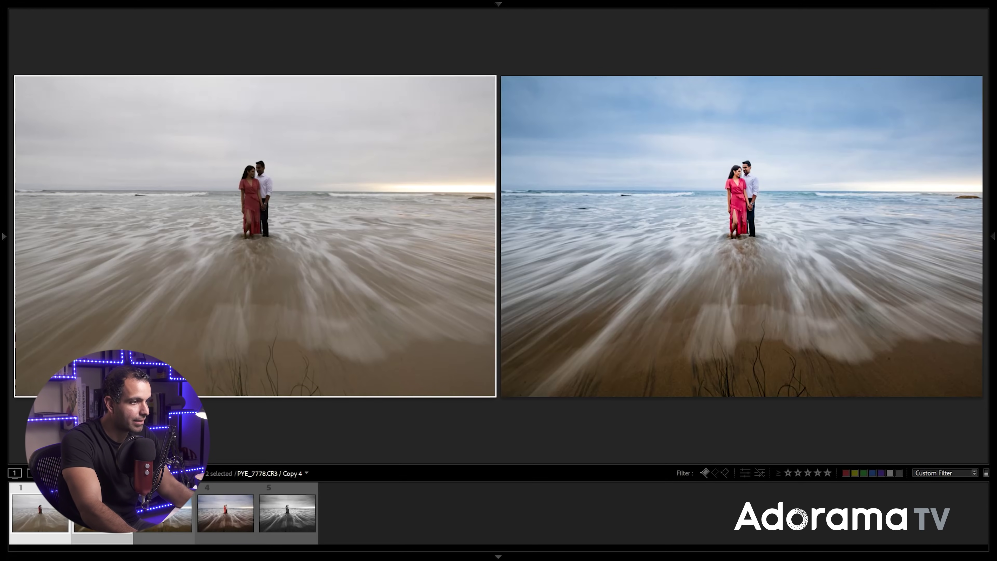
key("g")
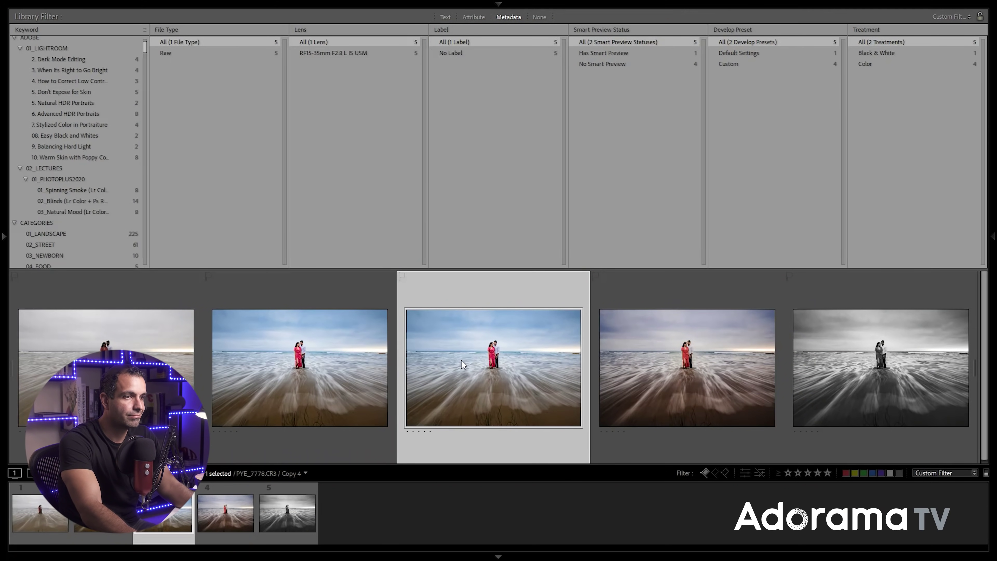
Return to the Develop module, select Copy 4 and convert it to black and white.
left_click(343, 374)
key("d")
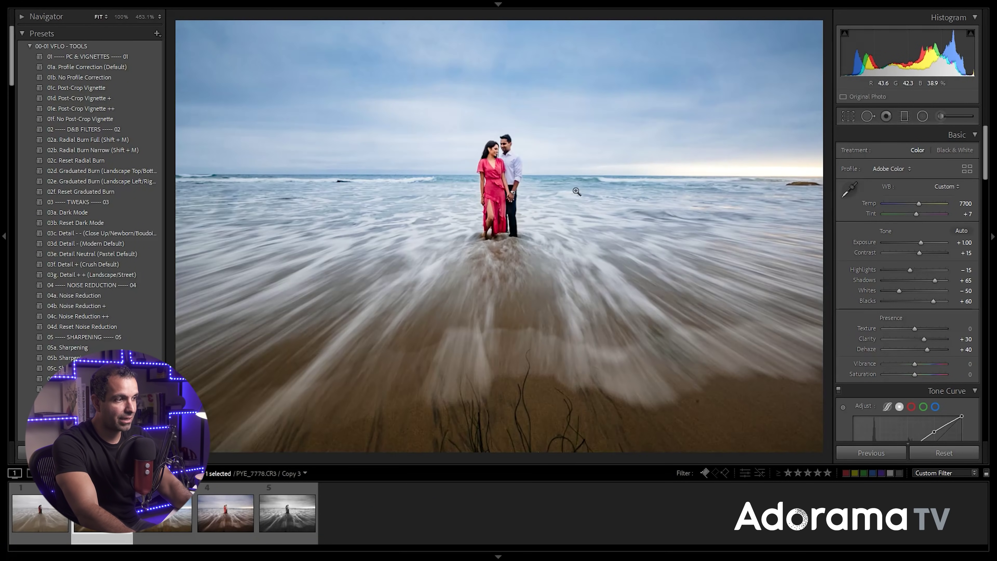
left_click(167, 519)
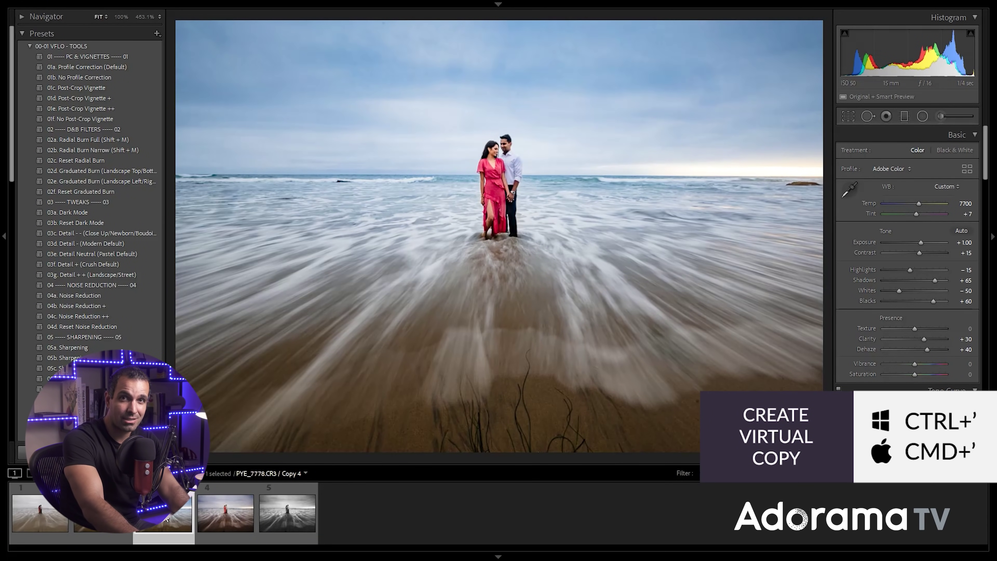
key("v")
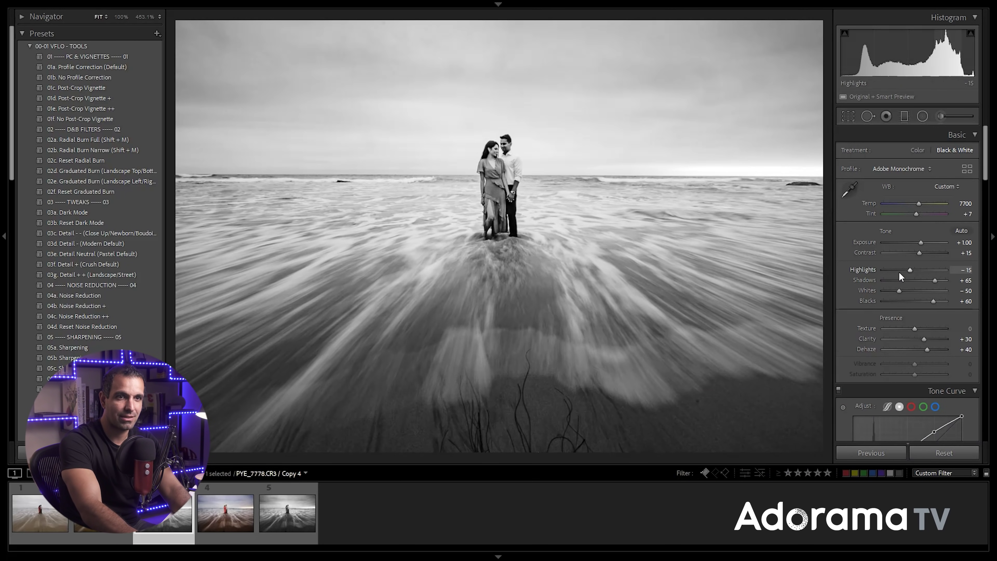
Reset the black-and-white copy's Exposure to 0.00, and set Highlights to +20 and Whites to +10.
scroll(901, 271, "down", 1)
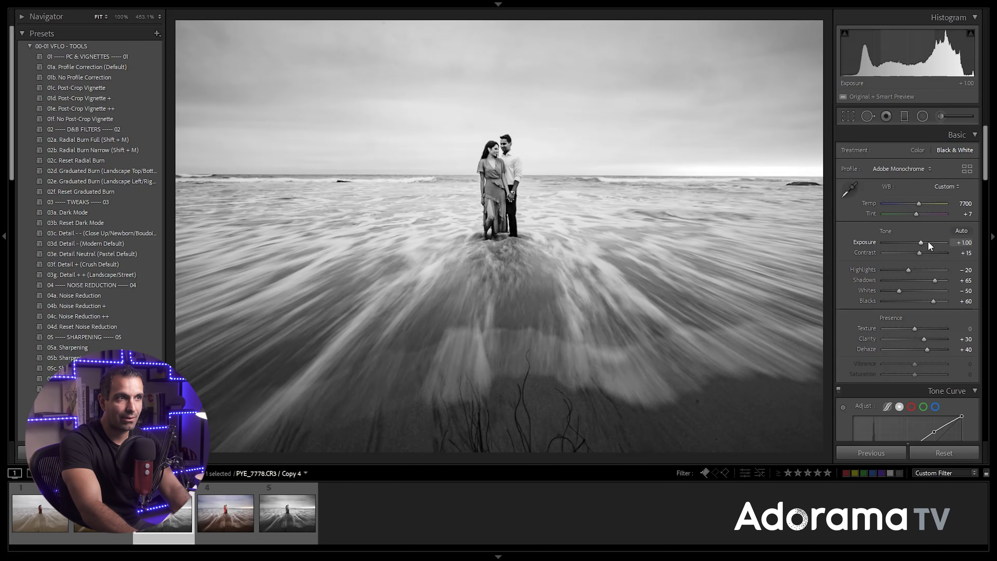
scroll(927, 242, "down", 1)
scroll(932, 245, "down", 1)
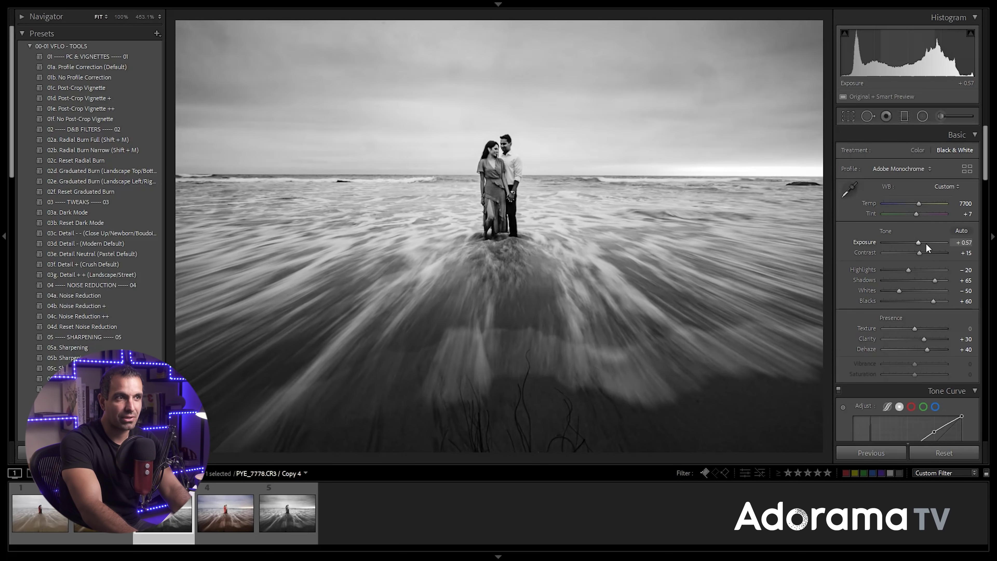
scroll(926, 243, "down", 1)
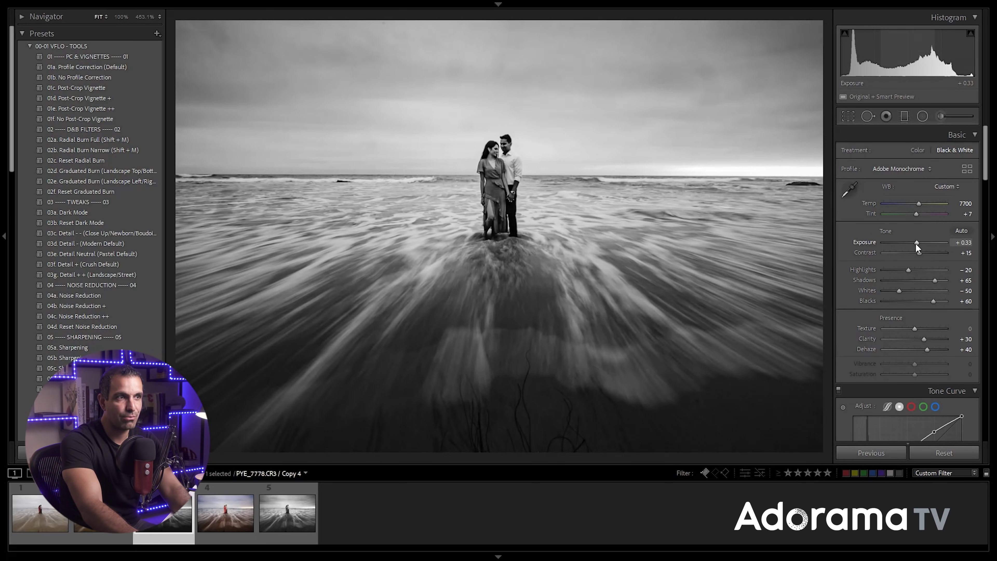
double_click(916, 243)
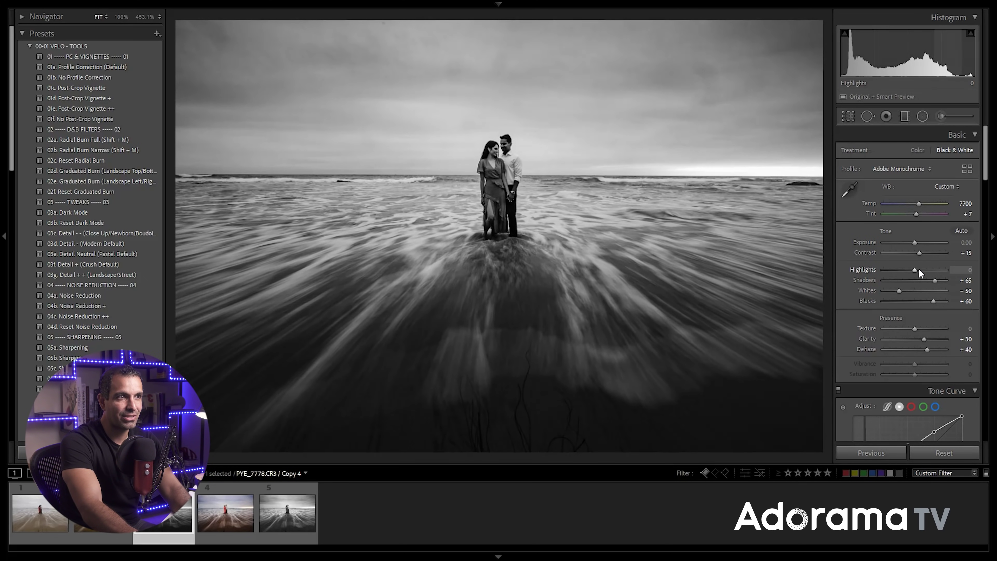
scroll(917, 289, "up", 4)
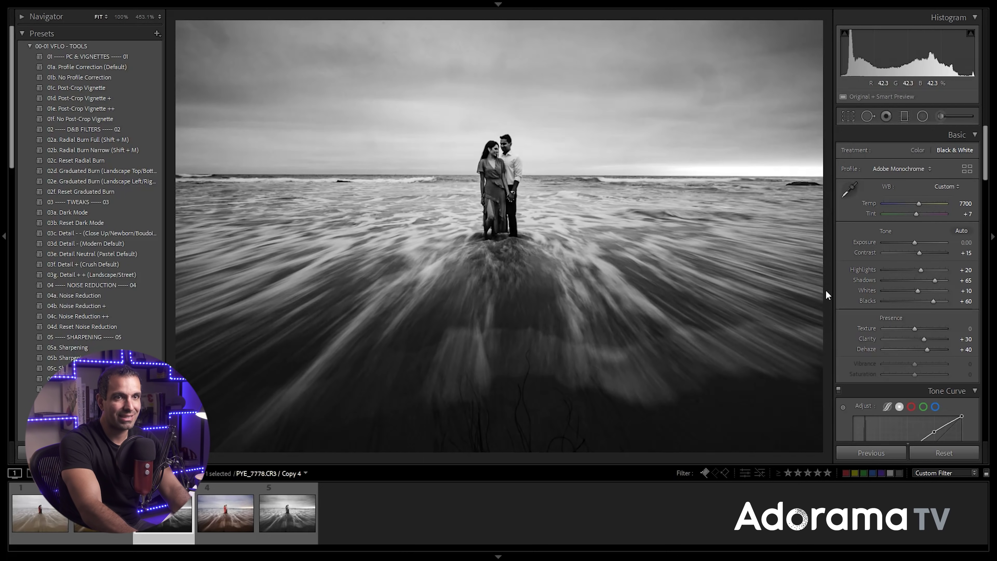
Lower the black-and-white copy's Highlights to −15, and raise Whites to +20 and Blacks to +75.
key("shift+Down")
key("shift+Down")
key("shift+Down")
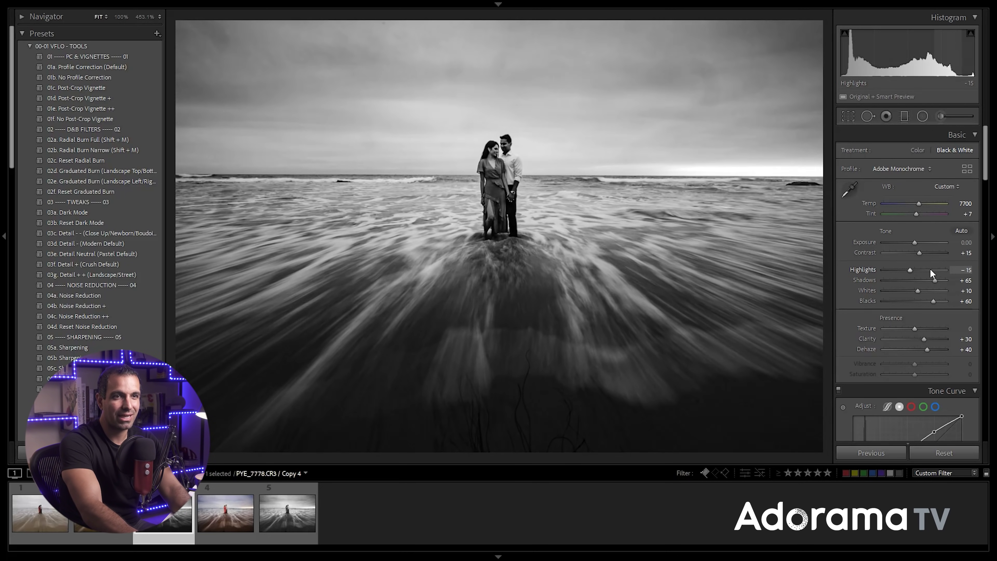
key("Down")
key("Up")
key("Up")
key("Up")
key("Down")
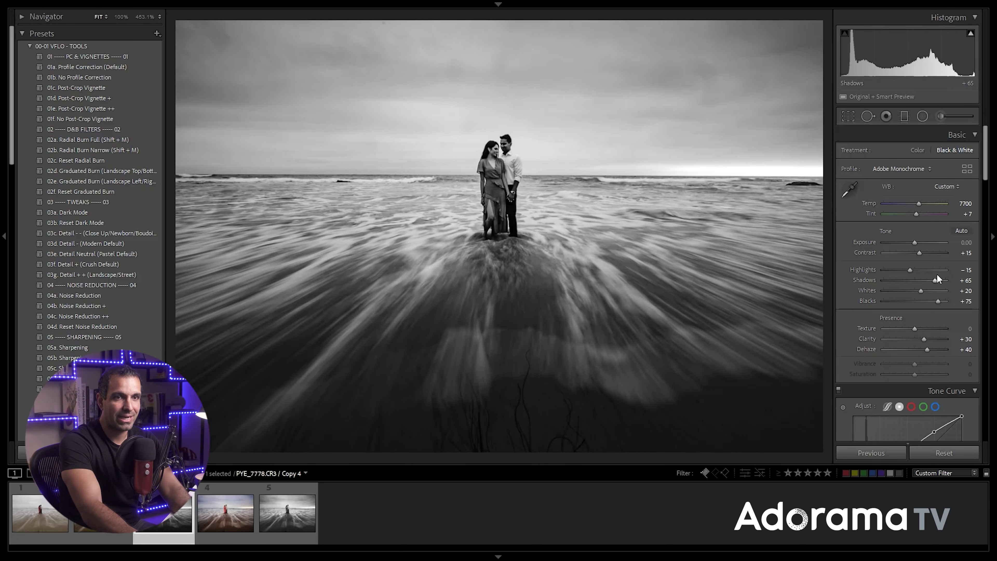
Set the black-and-white copy's Shadows to +90, Contrast to +5 and Exposure to −0.10.
key("Up")
key("Up")
key("Up")
key("Up")
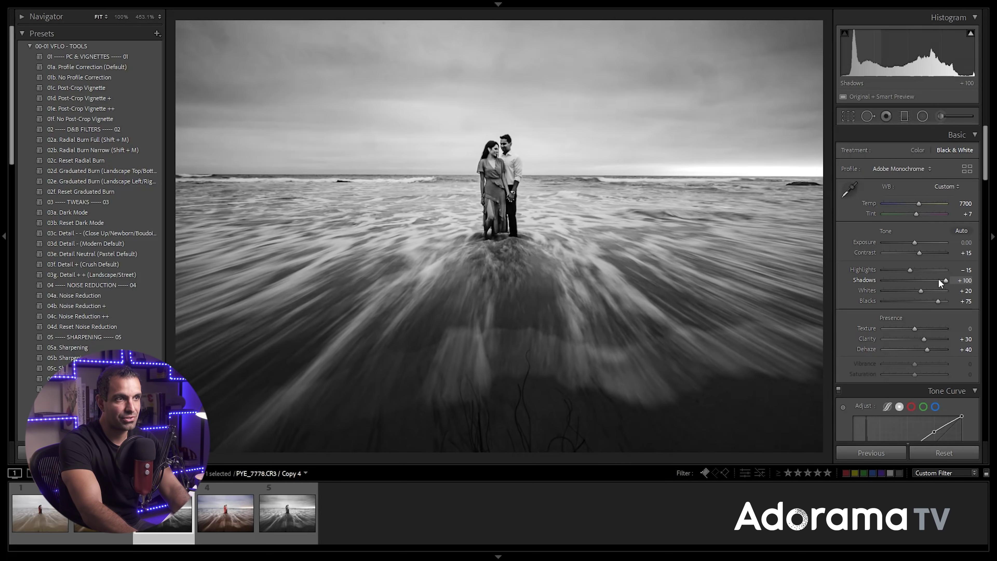
key("Down")
key("Down")
key("Down")
key("Down")
key("Down")
key("Down")
key("Up")
key("Up")
key("Down")
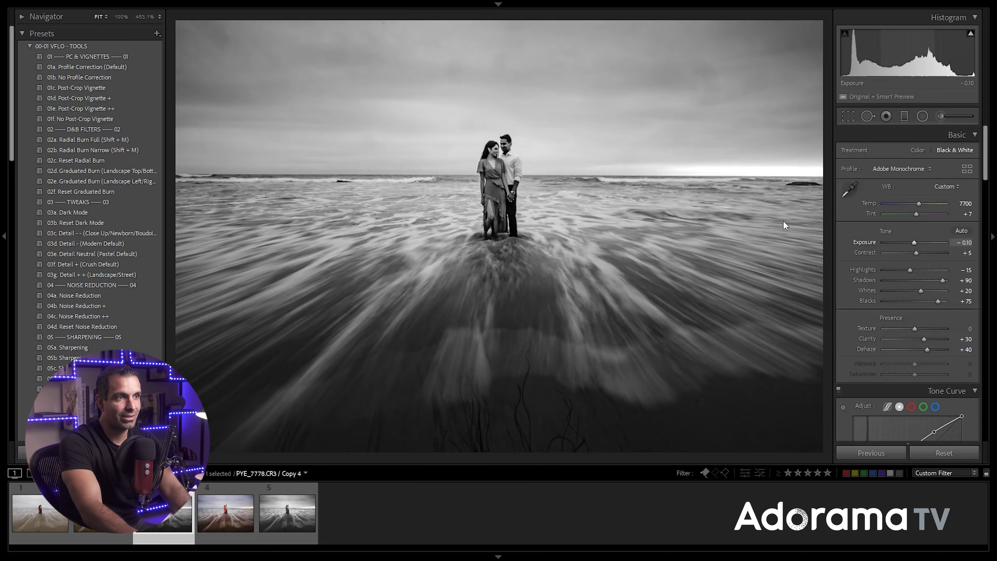
Add a Burn (Exposure -0.5) graduated filter across the sky down to the horizon, and lower its Exposure to −0.83.
left_click(497, 156)
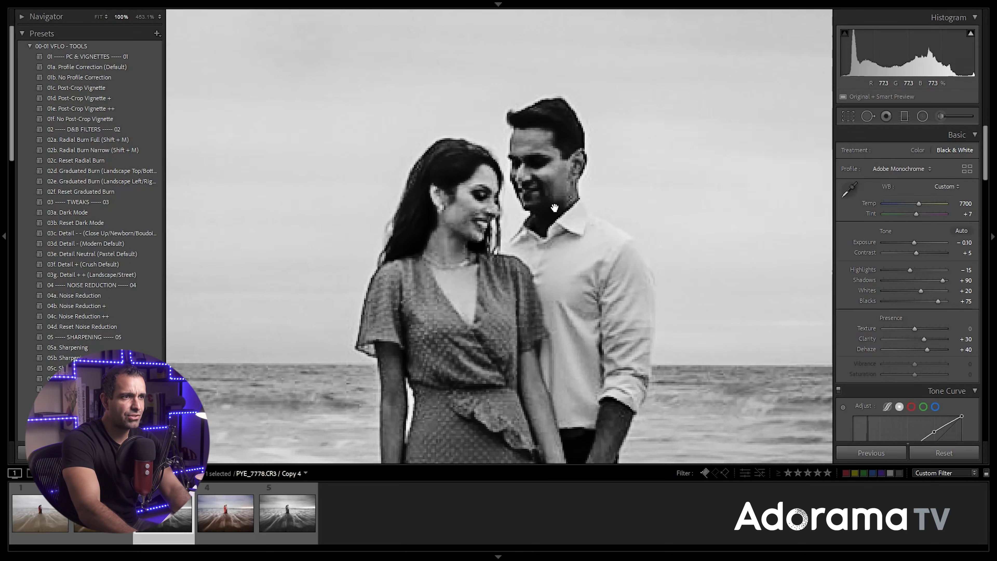
left_click(553, 256)
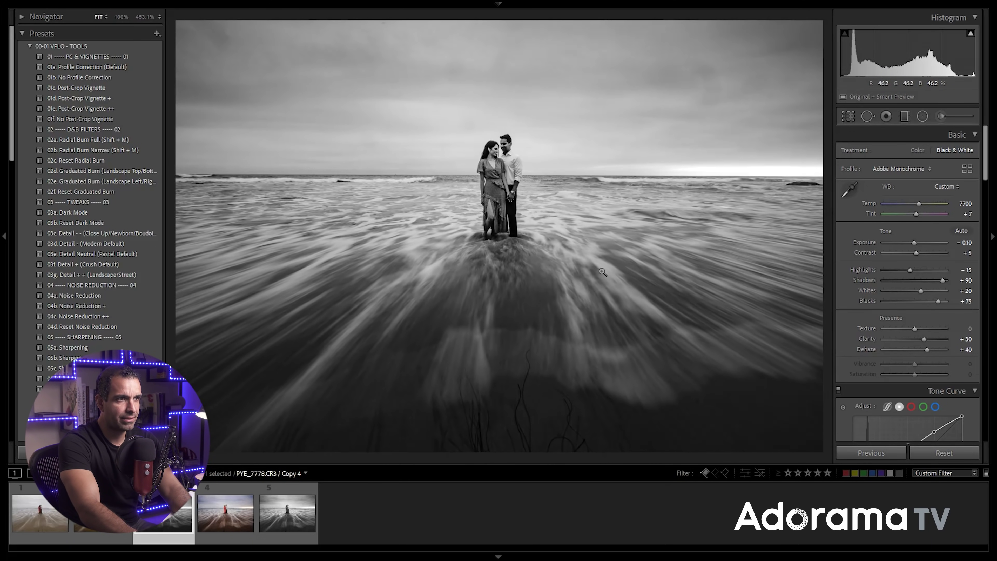
left_click(921, 115)
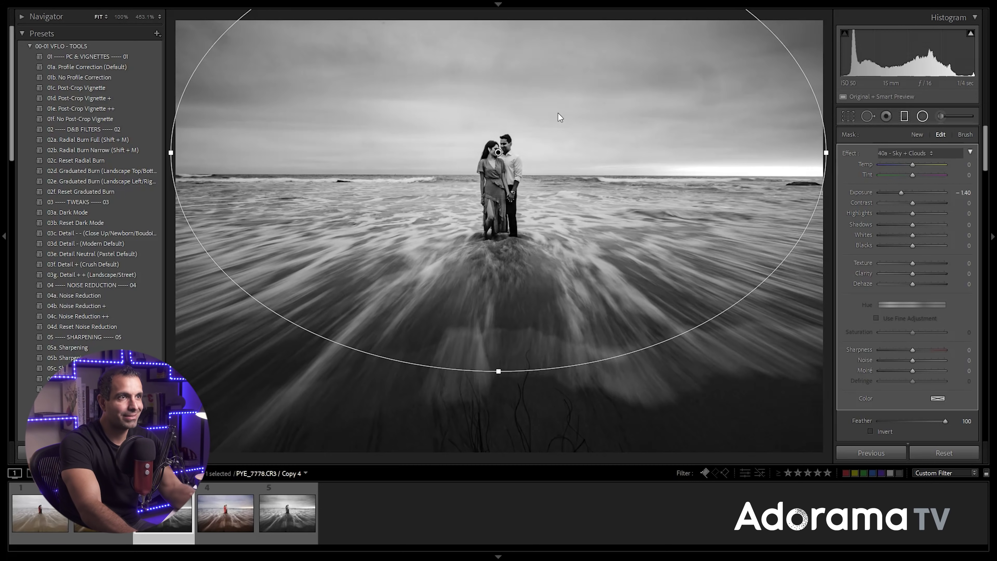
key("m")
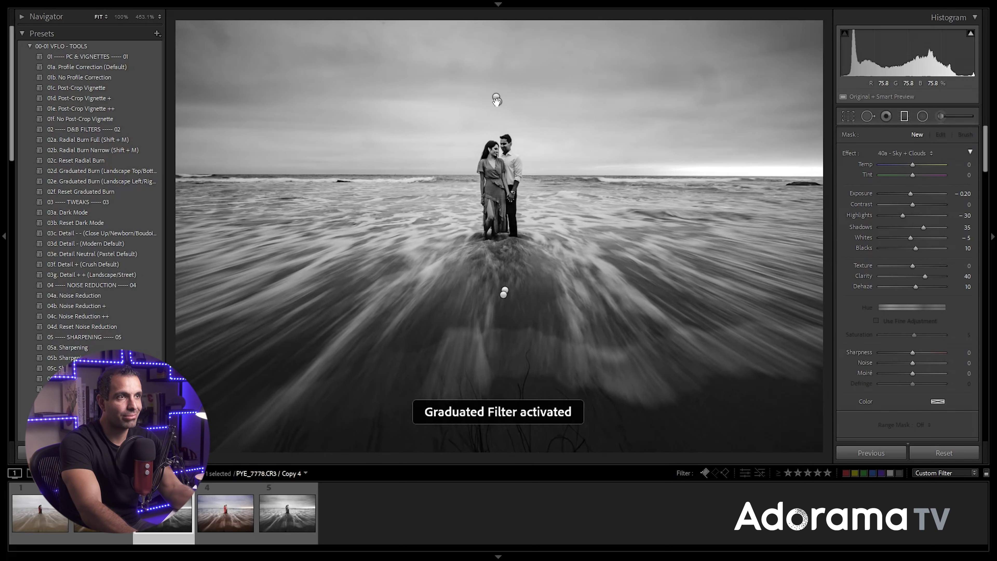
left_click_drag(497, 101, 496, 182)
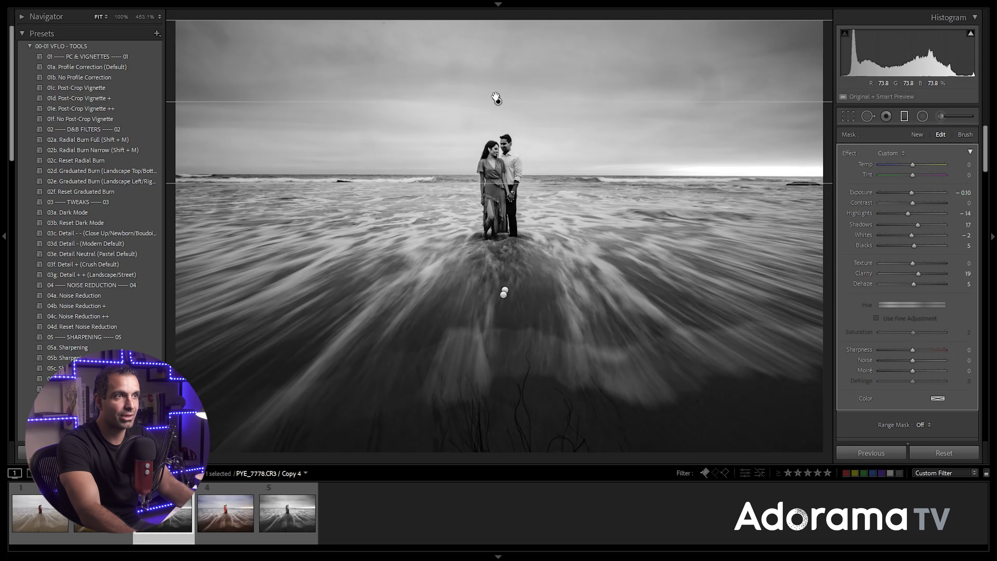
left_click_drag(496, 97, 496, 174)
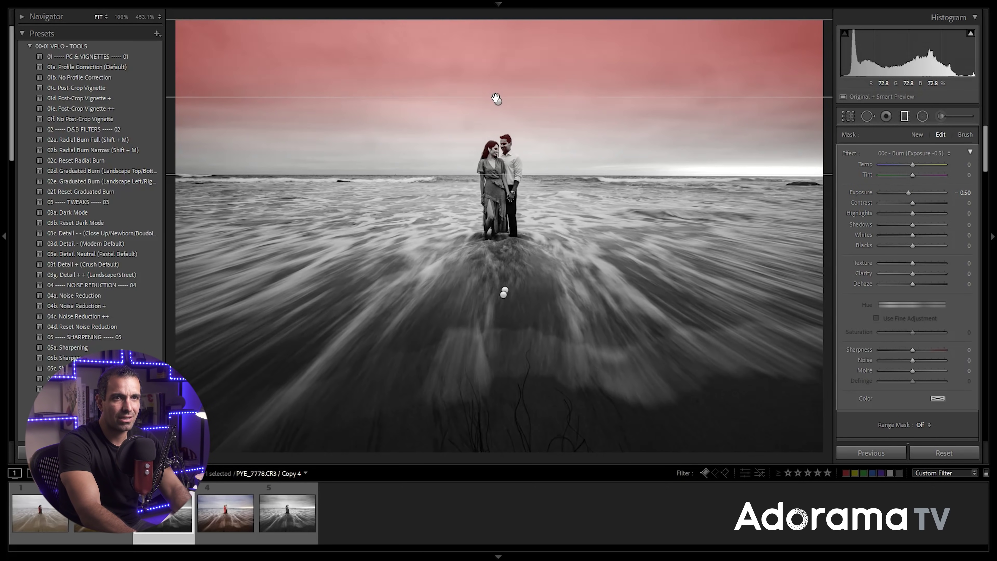
left_click_drag(494, 97, 498, 113)
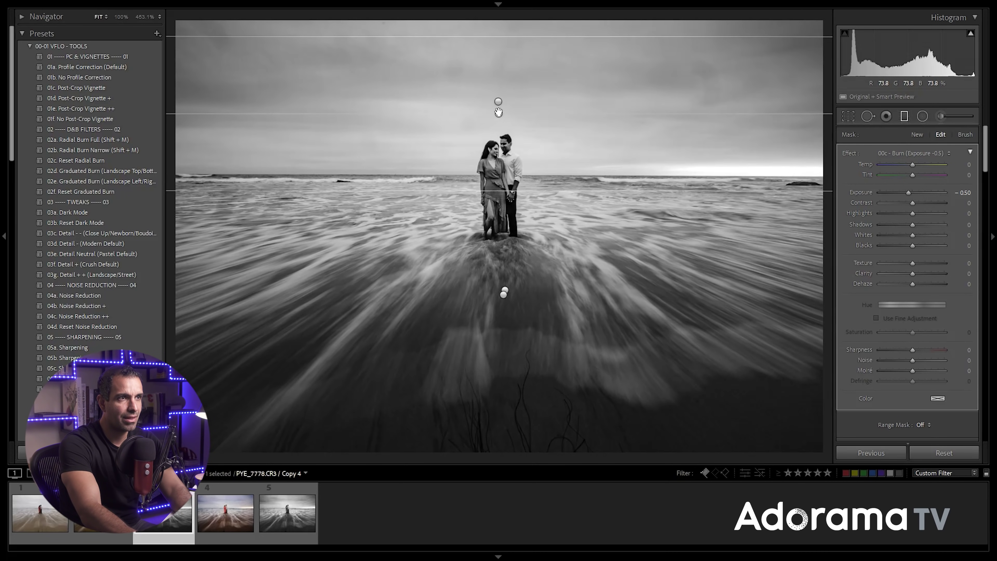
scroll(925, 191, "down", 3)
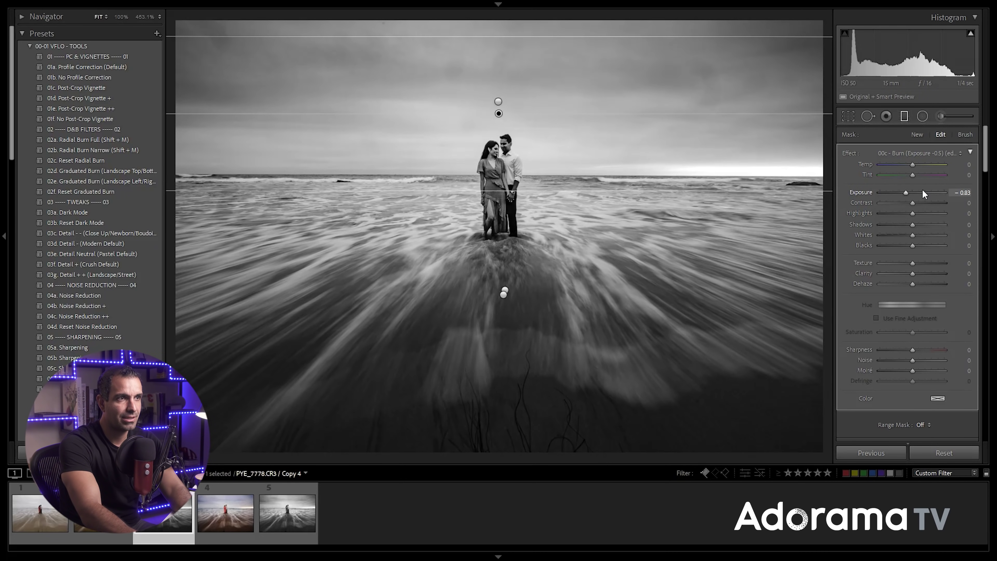
Reset Temp to 0 on the foreground graduated filter that uses a Color range mask, and delete that filter.
left_click(498, 101)
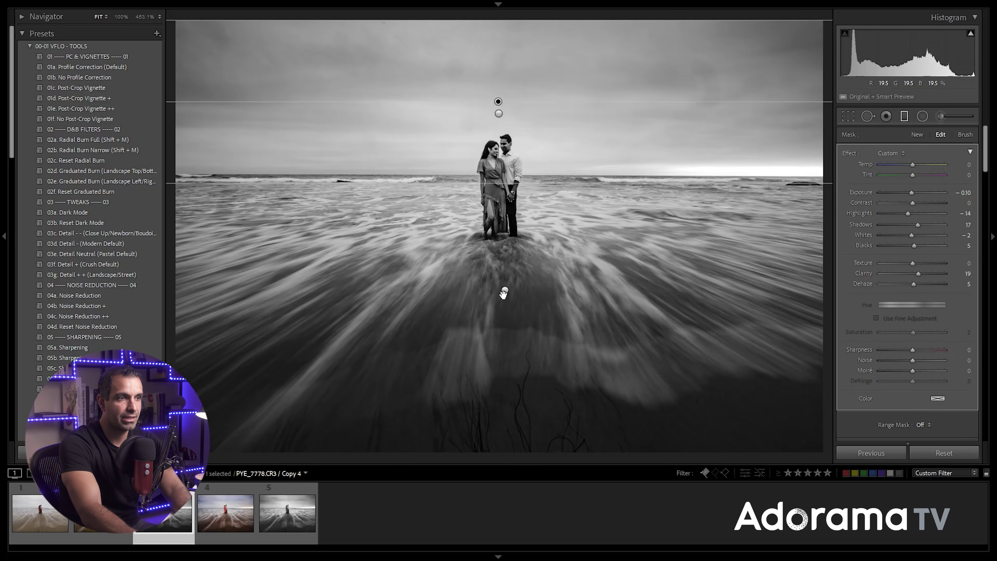
left_click(504, 293)
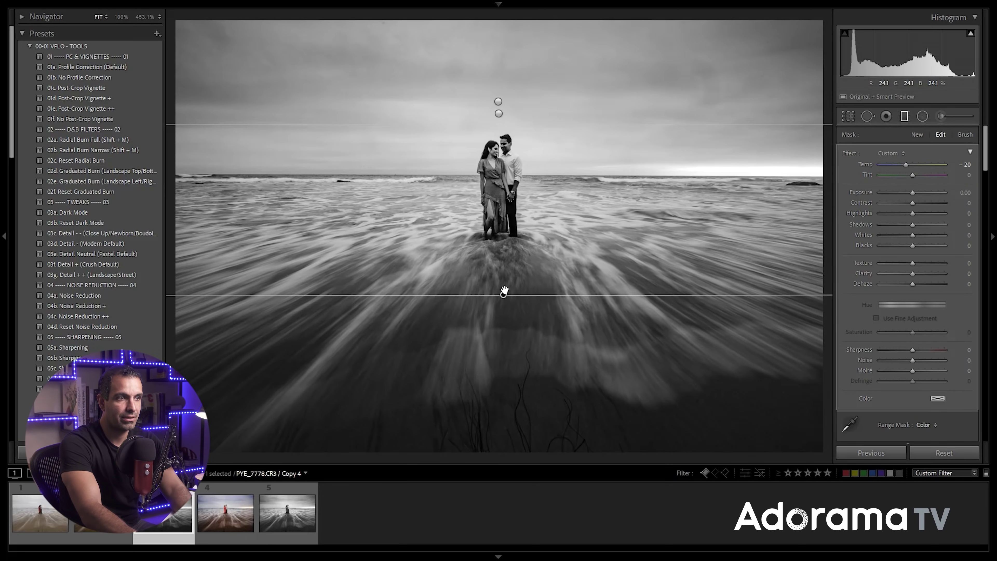
double_click(905, 162)
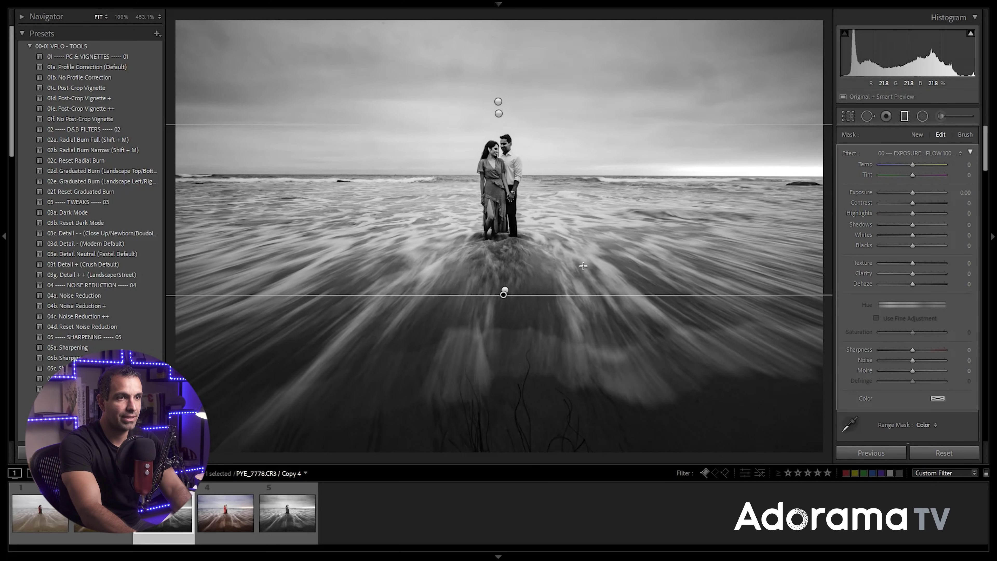
key("Escape")
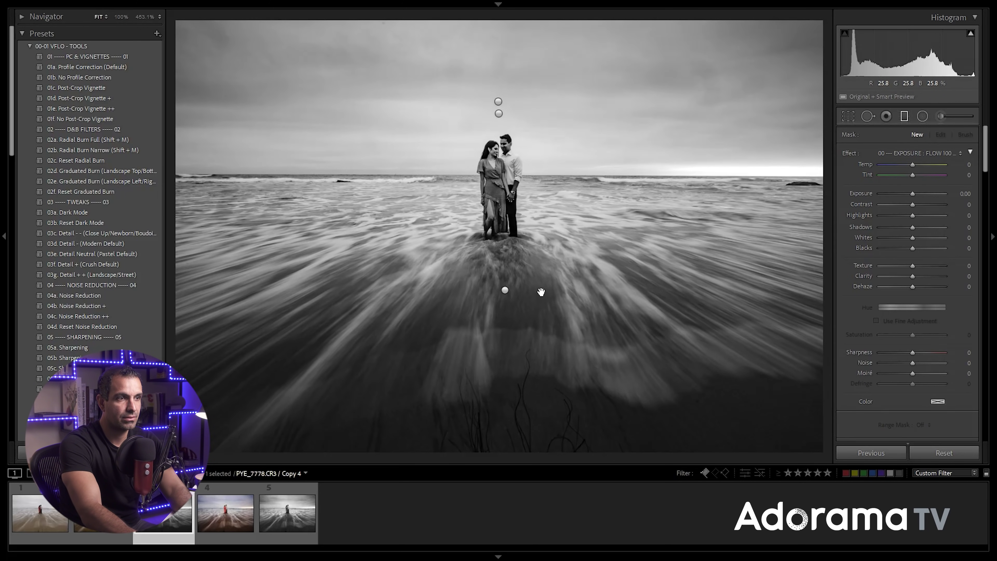
Review the settings of the remaining graduated filters and of the radial filter around the couple.
left_click(506, 289)
left_click(498, 102)
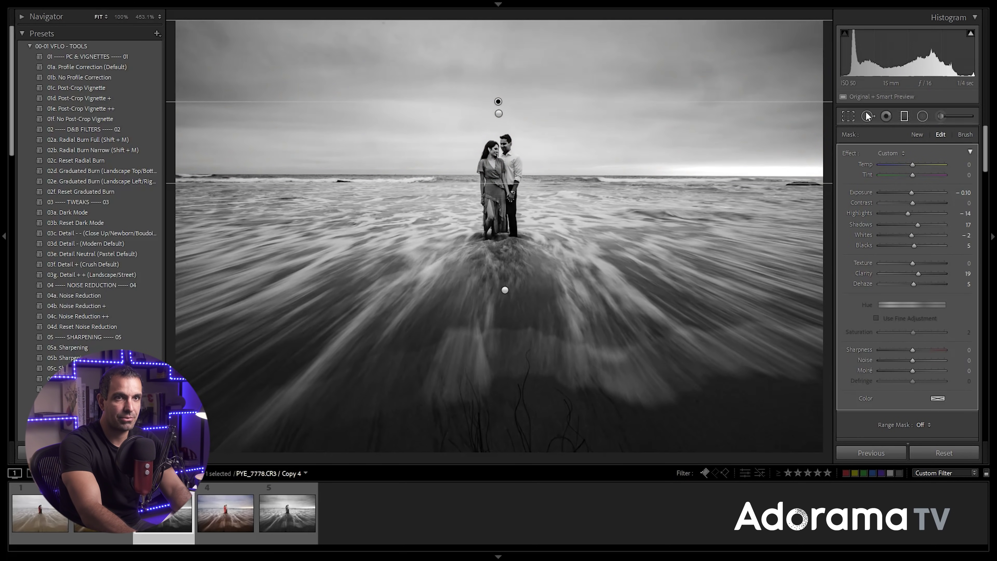
key("shift+m")
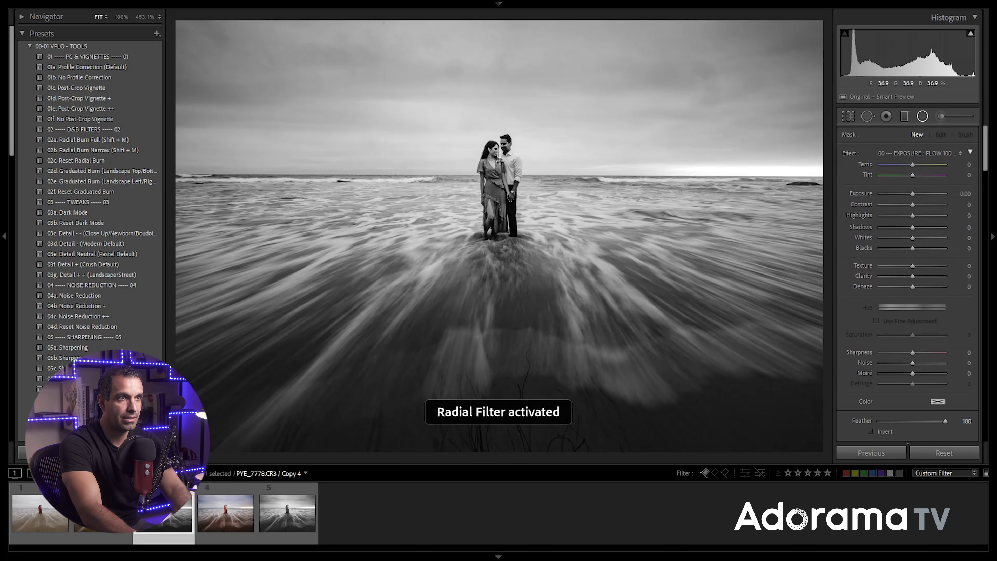
double_click(499, 152)
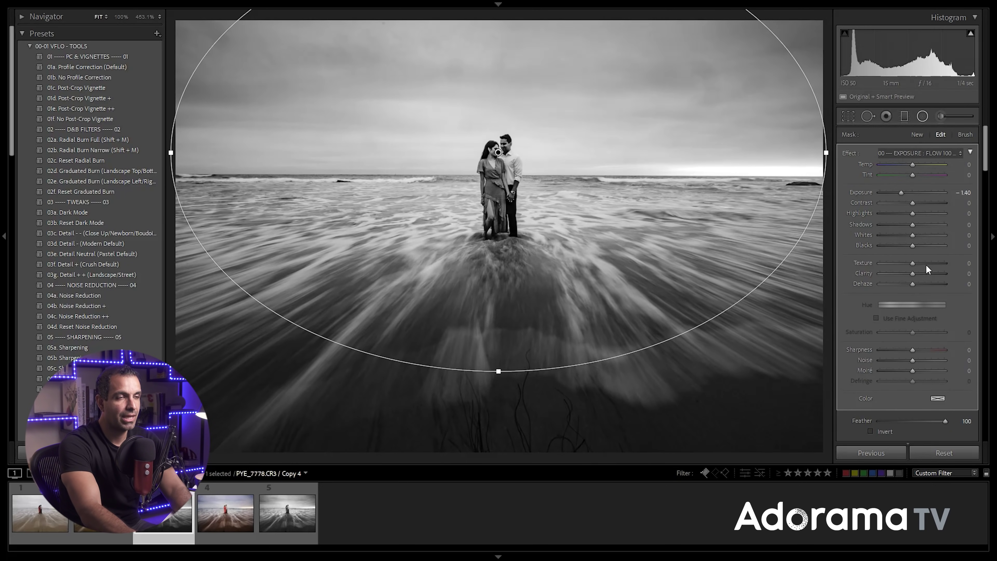
key("d")
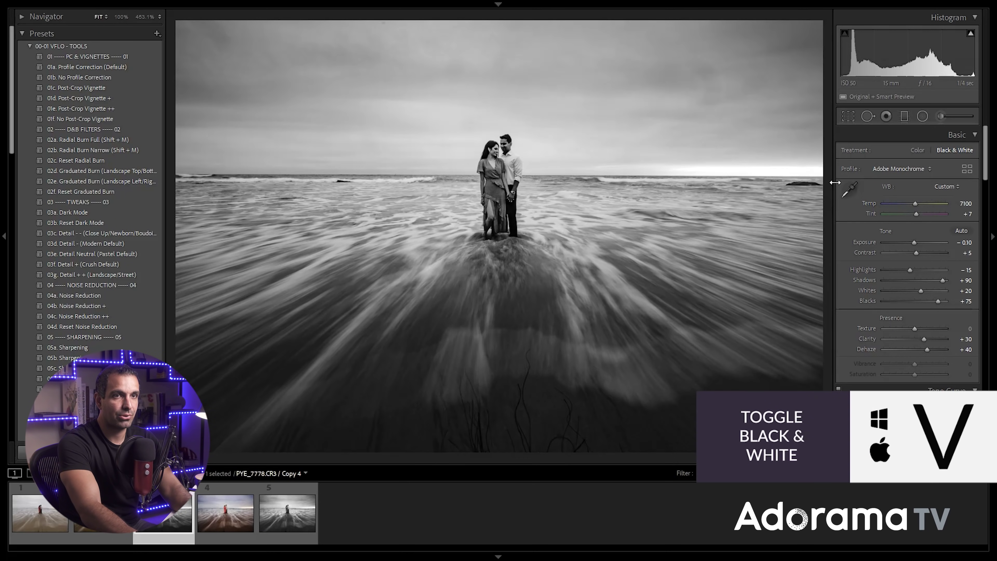
Show Copy 4 in color, set its white balance Temp to 6700, and return it to black and white.
key("v")
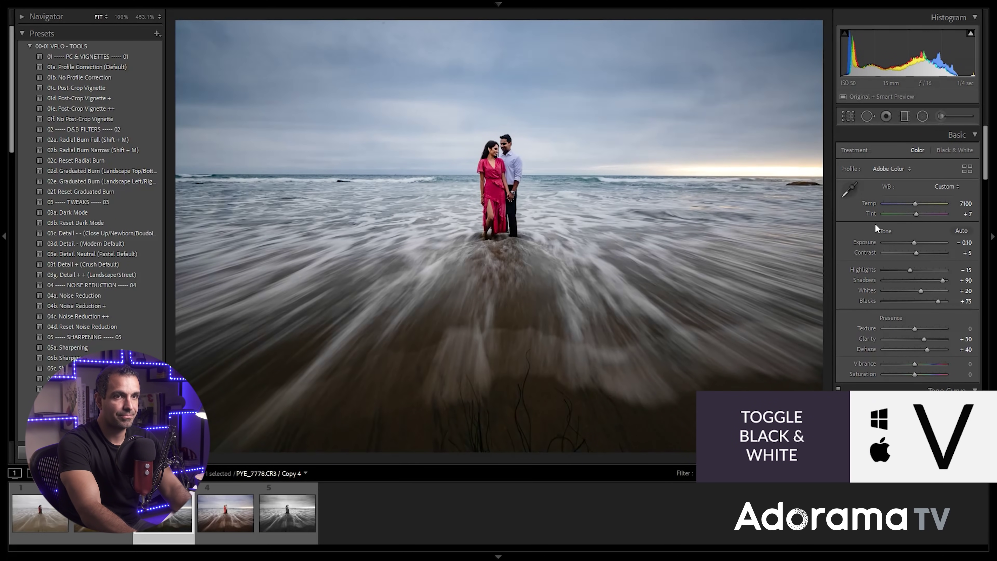
key("Up")
key("Up")
key("Up")
key("Up")
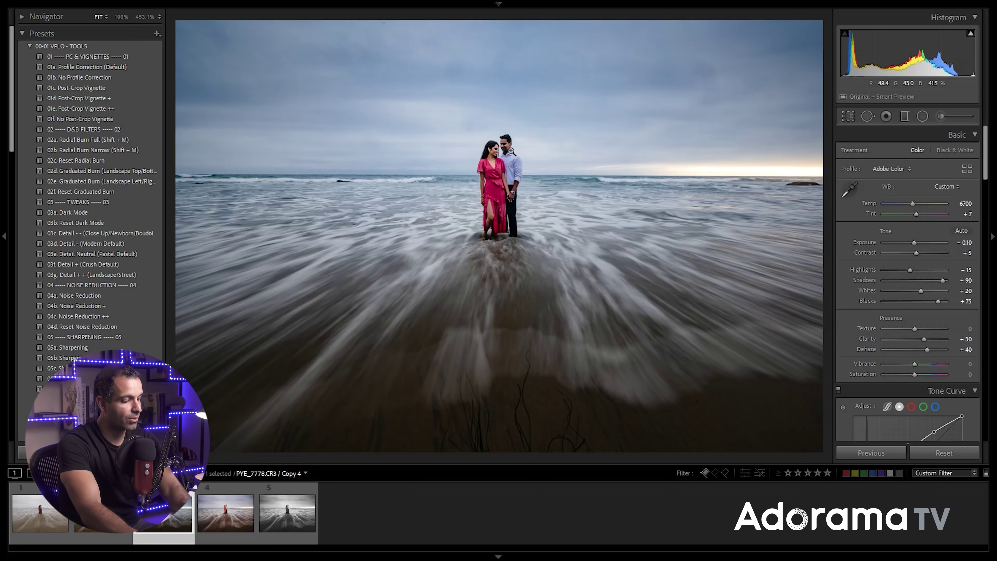
key("v")
Lower Blue to −30 in the Black & White Mix to darken the sky.
scroll(883, 272, "down", 10)
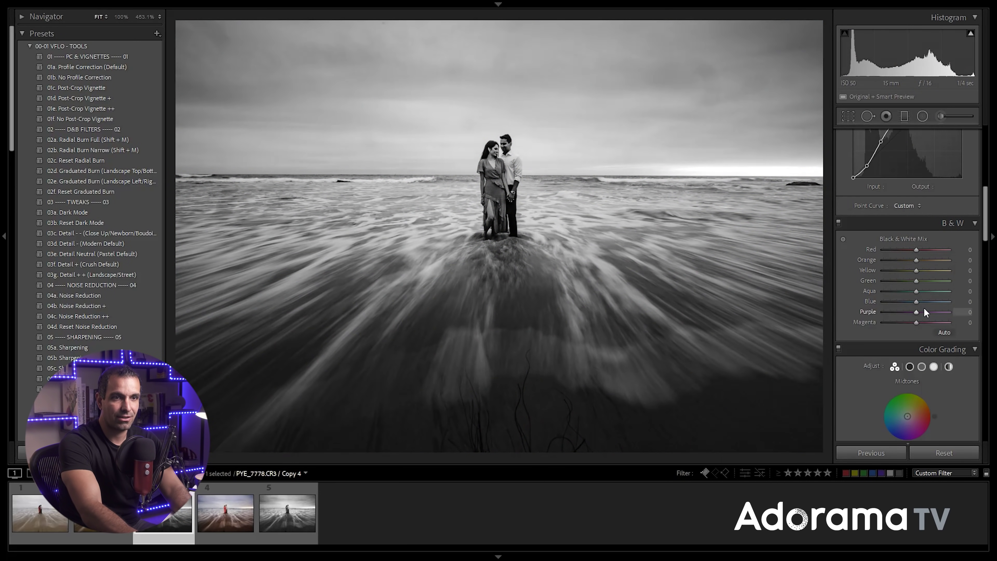
key("shift+Down")
key("shift+Down")
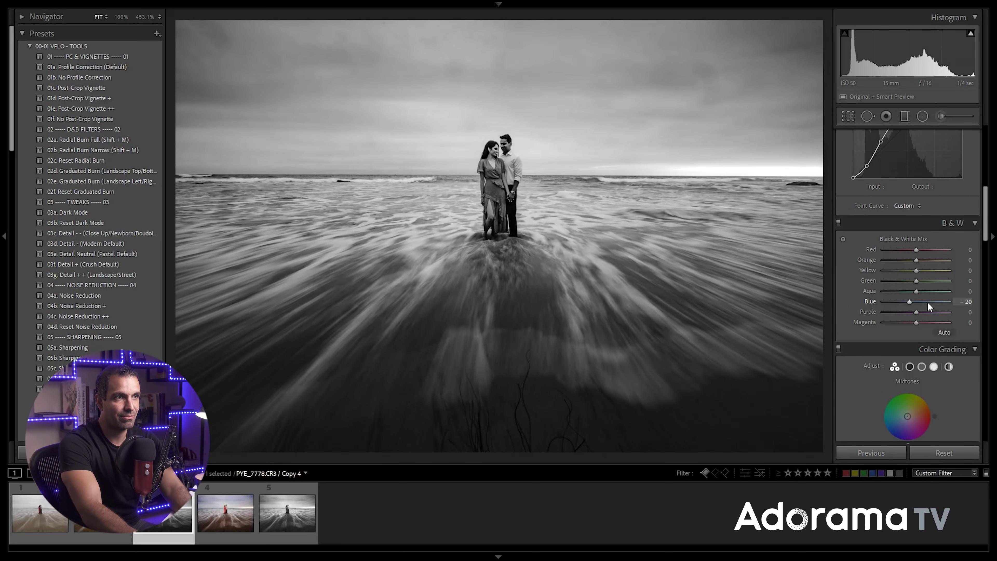
key("shift+Down")
key("shift+Up")
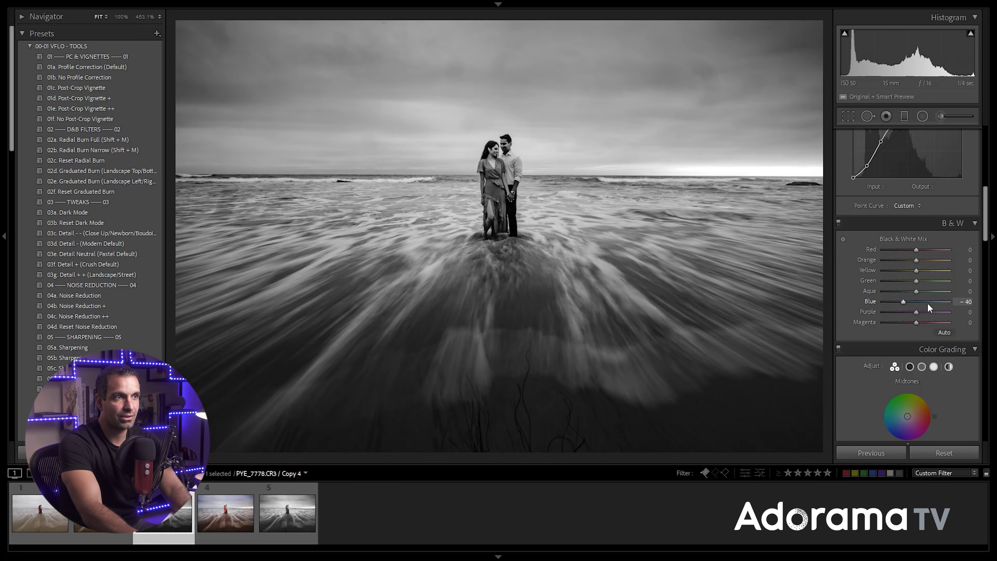
key("Up")
key("Up")
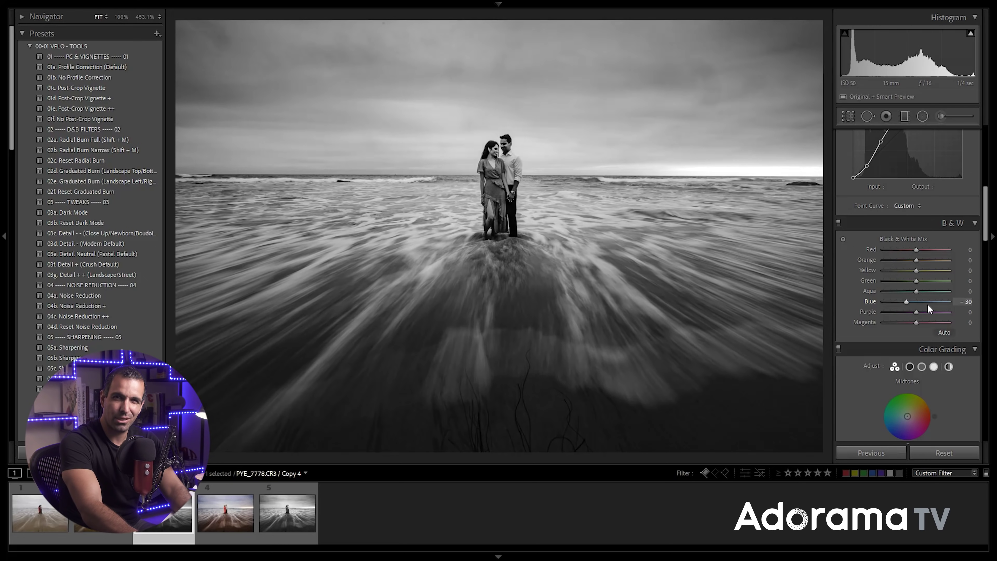
Lower Aqua to −10 in the Black & White Mix.
key("Down")
key("Down")
key("Down")
key("Down")
key("Down")
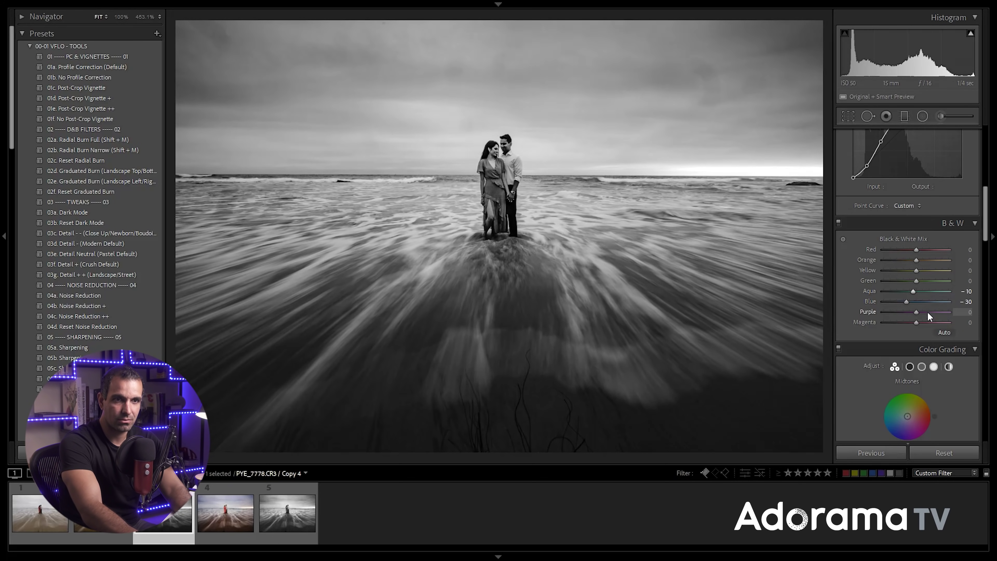
Set the black-and-white copy's Exposure to 0.00 and Blacks to +85, and compare it with the color version in Copy 3.
scroll(922, 210, "up", 10)
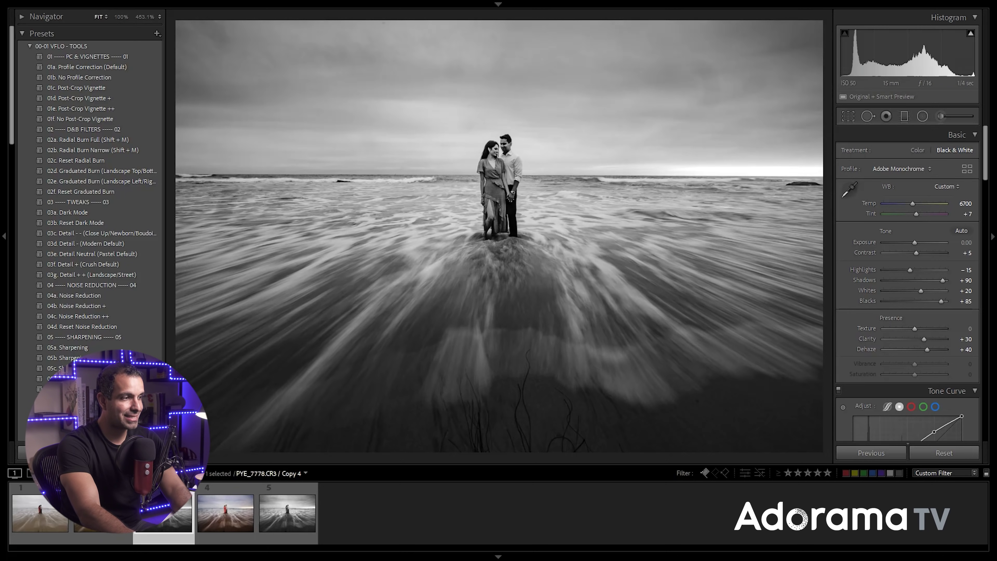
key("Left")
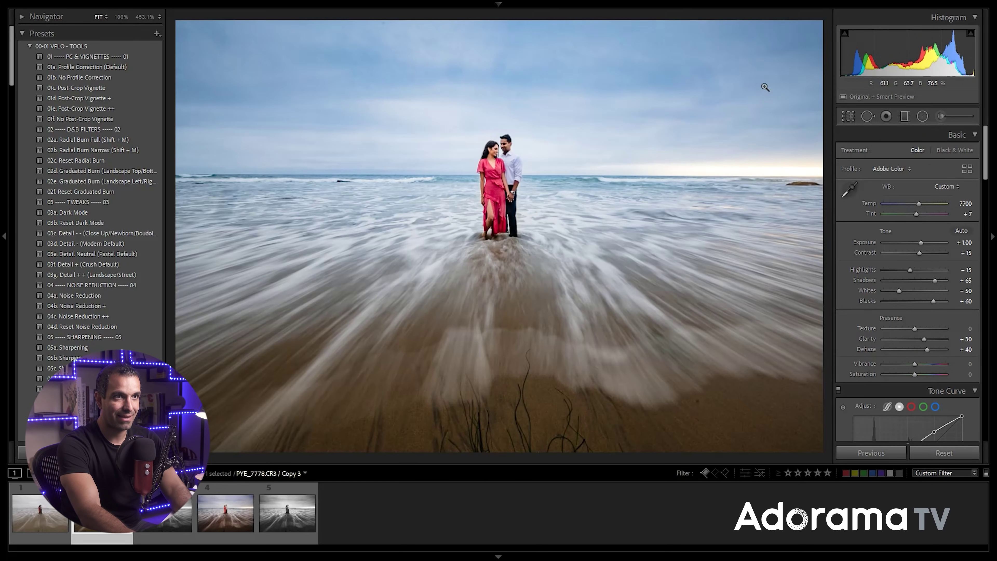
key("Right")
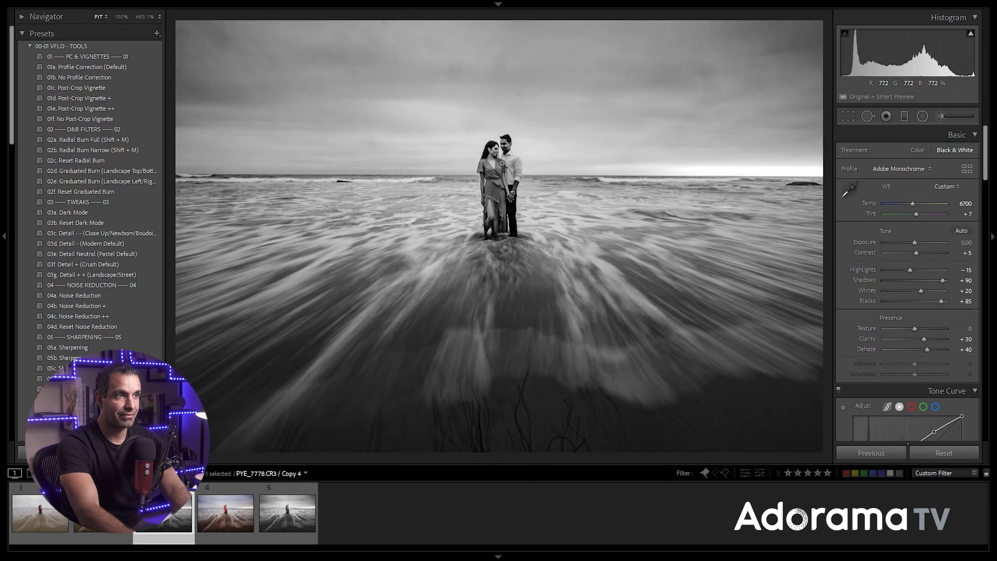
Try a Dehaze of +20 while viewing the couple at 100%, and undo the change.
left_click(501, 151)
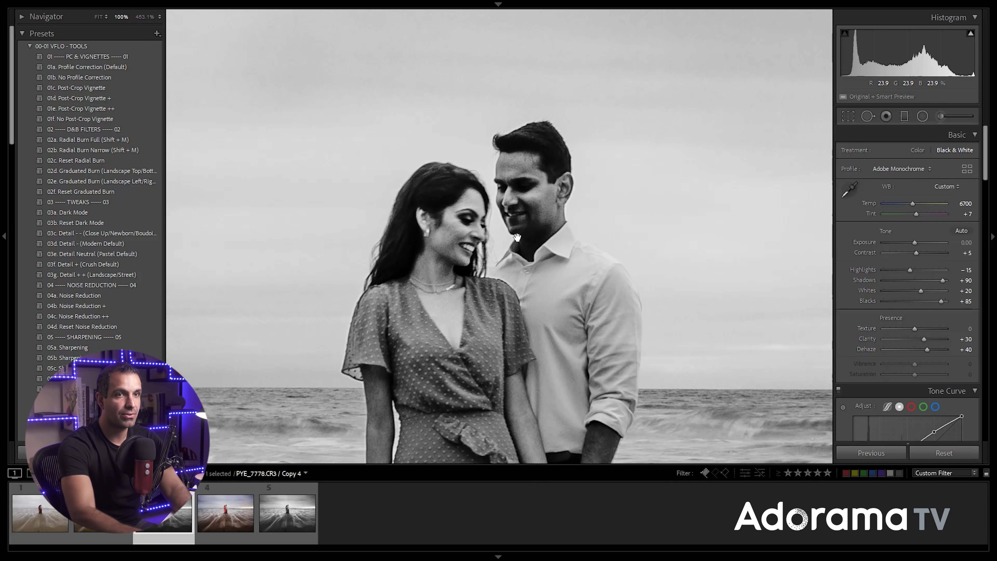
double_click(940, 351)
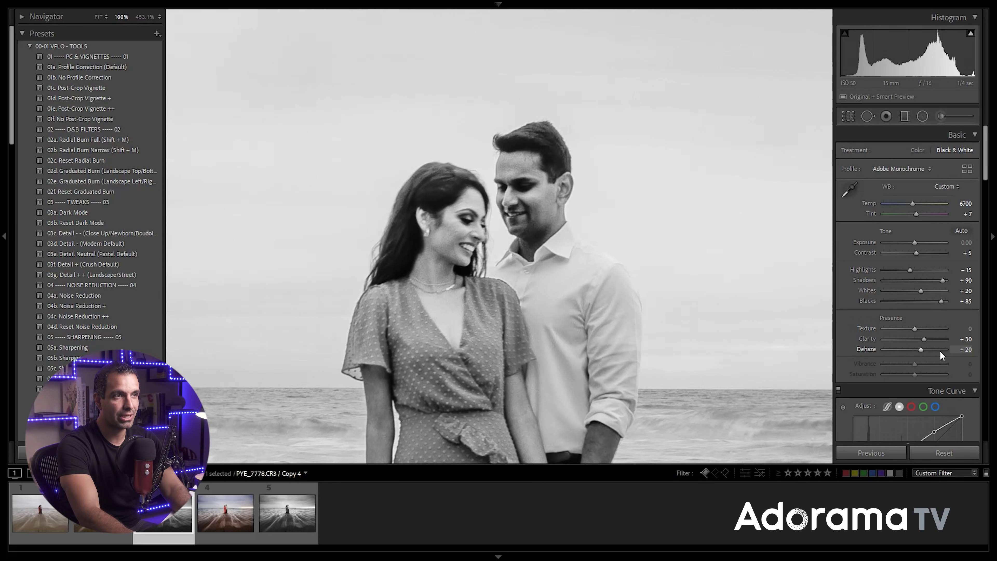
key("ctrl+z")
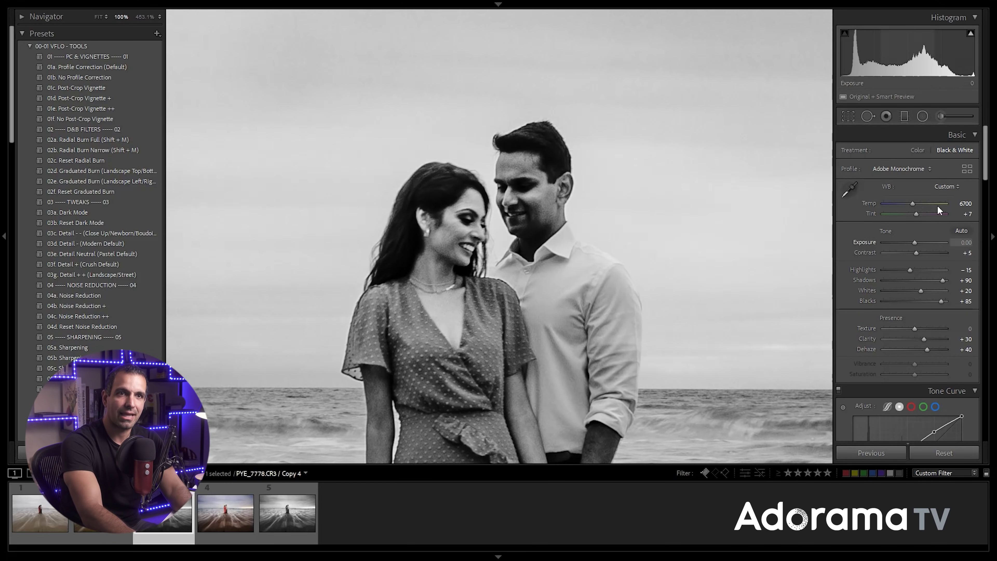
Brush the 10b - De-Crush Skin effect over the man's face with a brush size of 8.0.
key("k")
left_click(913, 155)
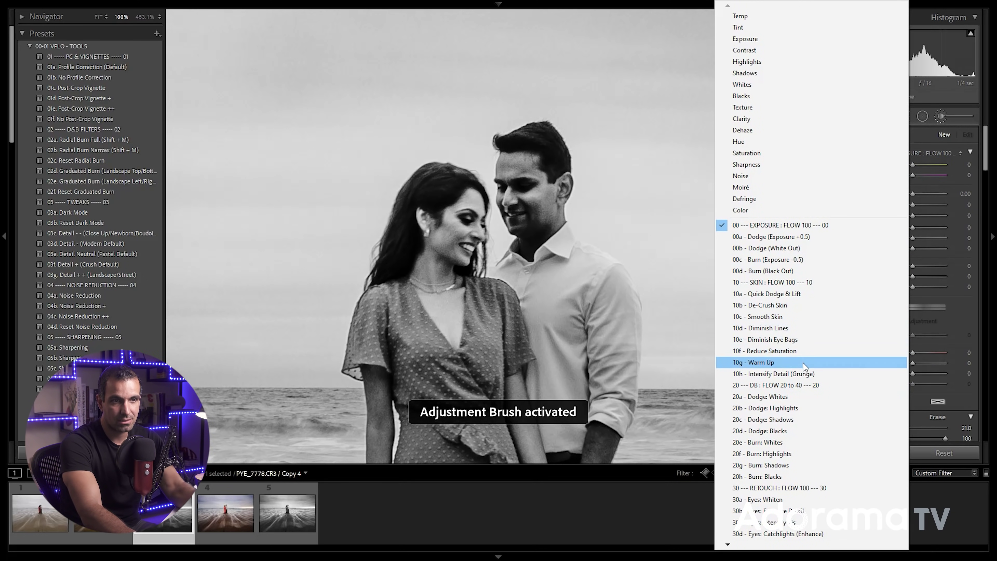
left_click(802, 306)
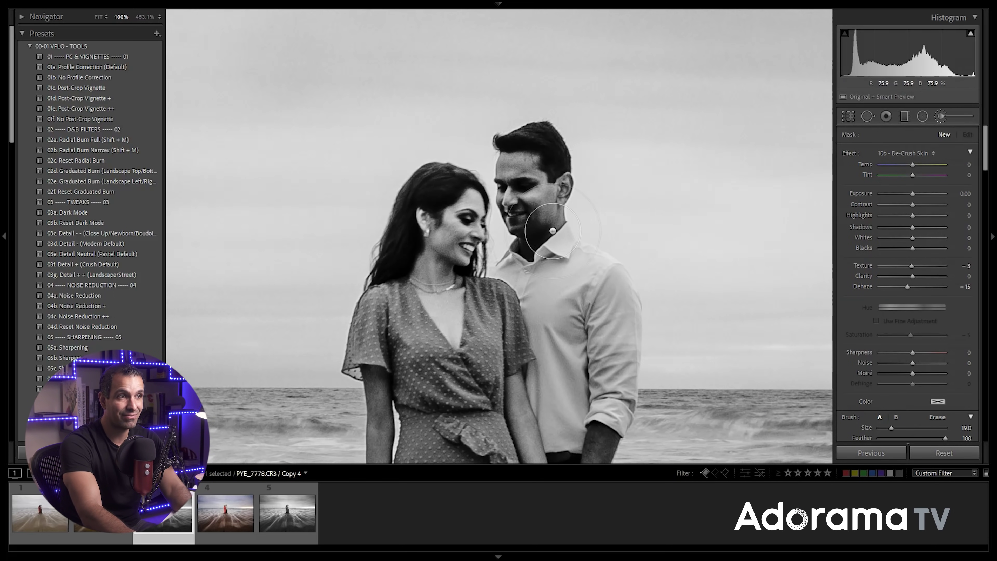
scroll(520, 188, "down", 5)
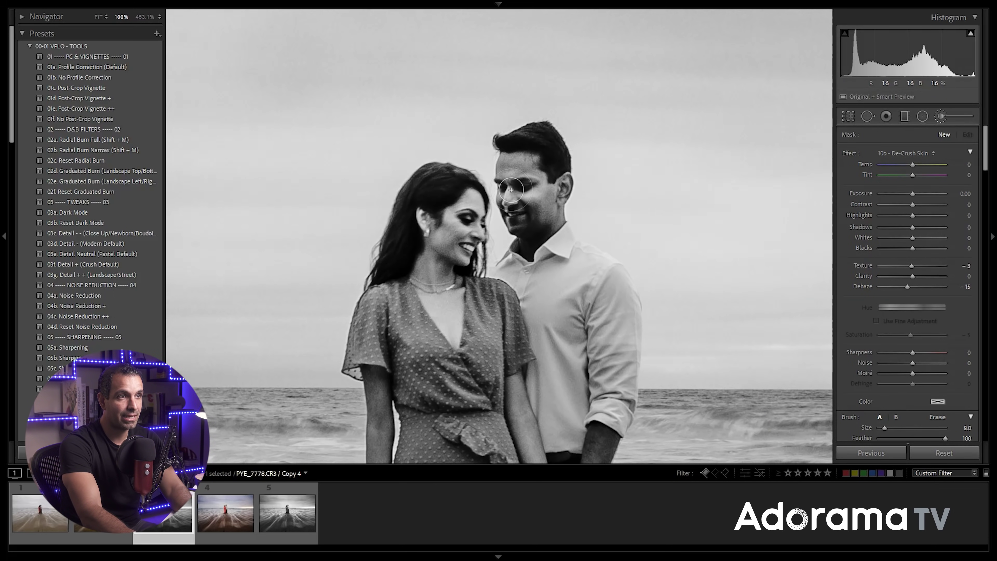
left_click_drag(522, 187, 524, 220)
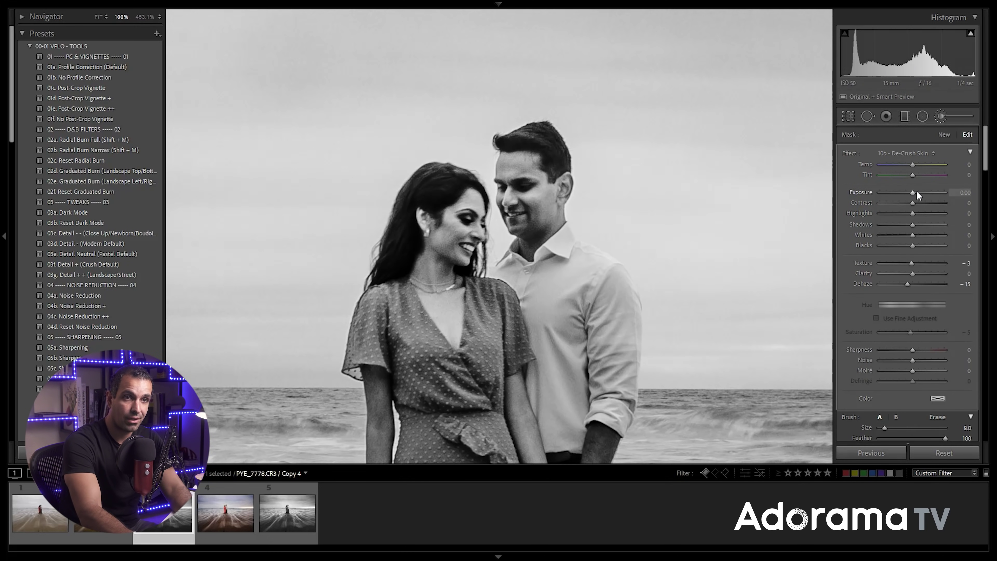
Brush the De-Crush Skin effect over the woman's face, then over her arm and the couple's hands with a brush size of 6.0.
left_click_drag(463, 221, 458, 235)
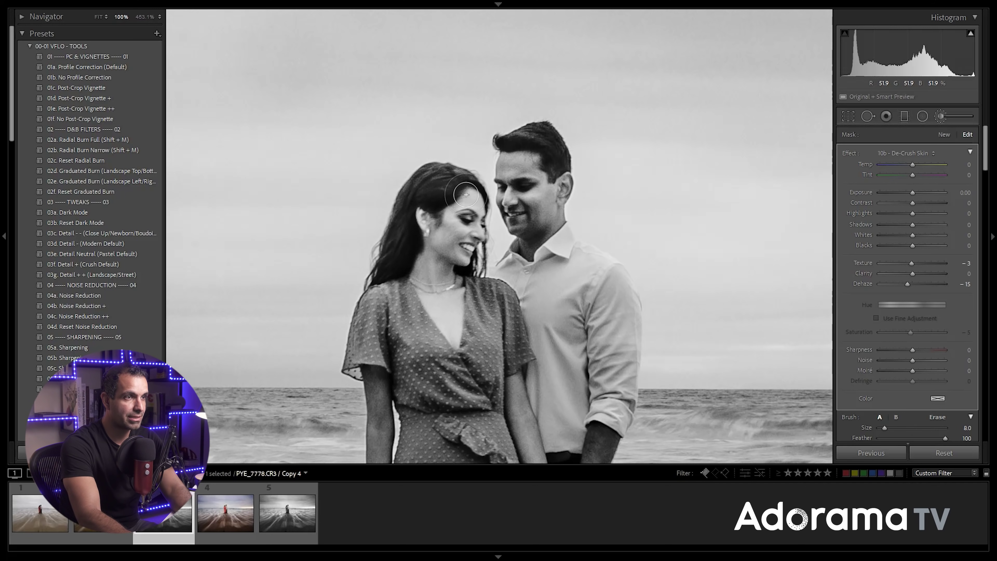
key("bracketleft")
key("bracketleft")
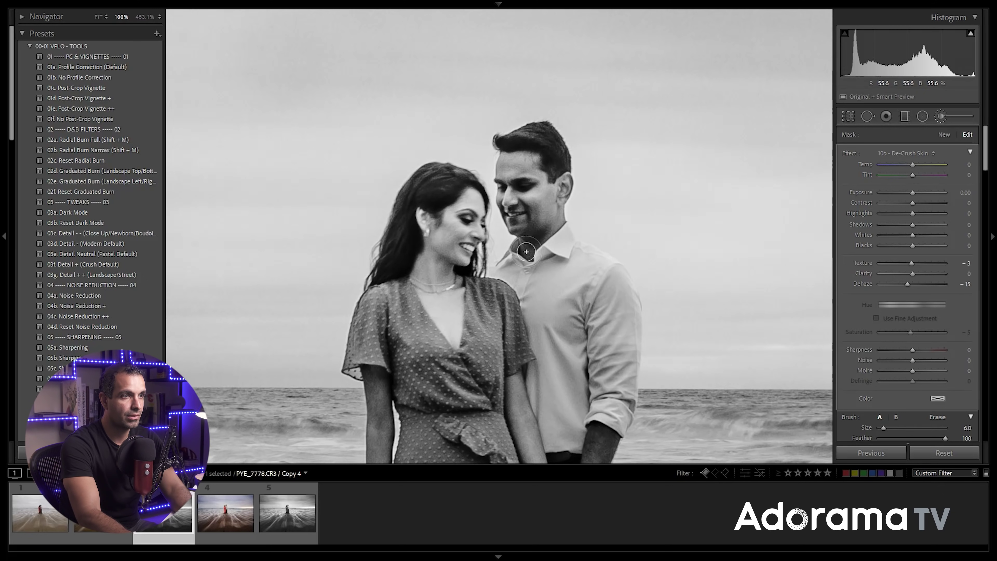
key("z")
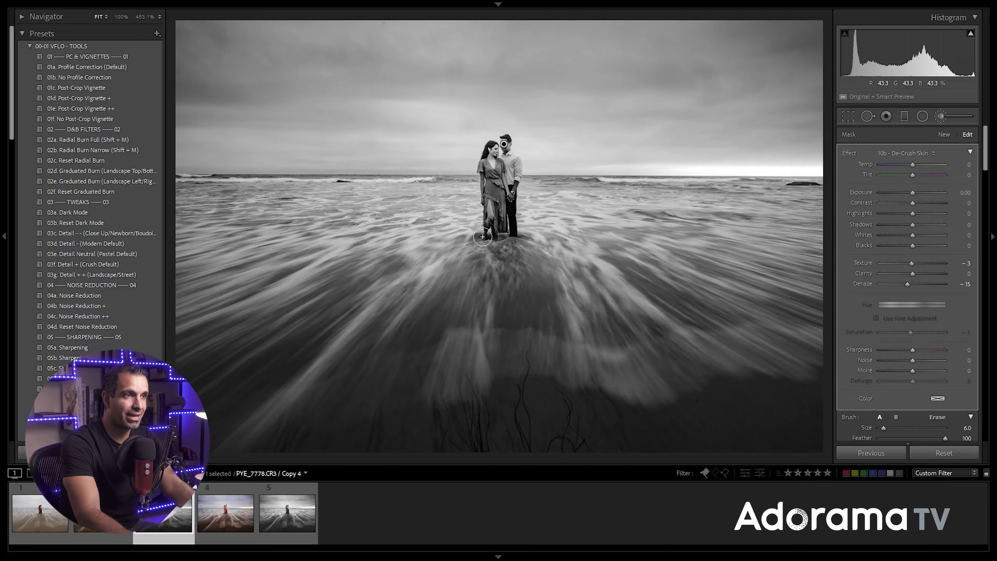
left_click(491, 190)
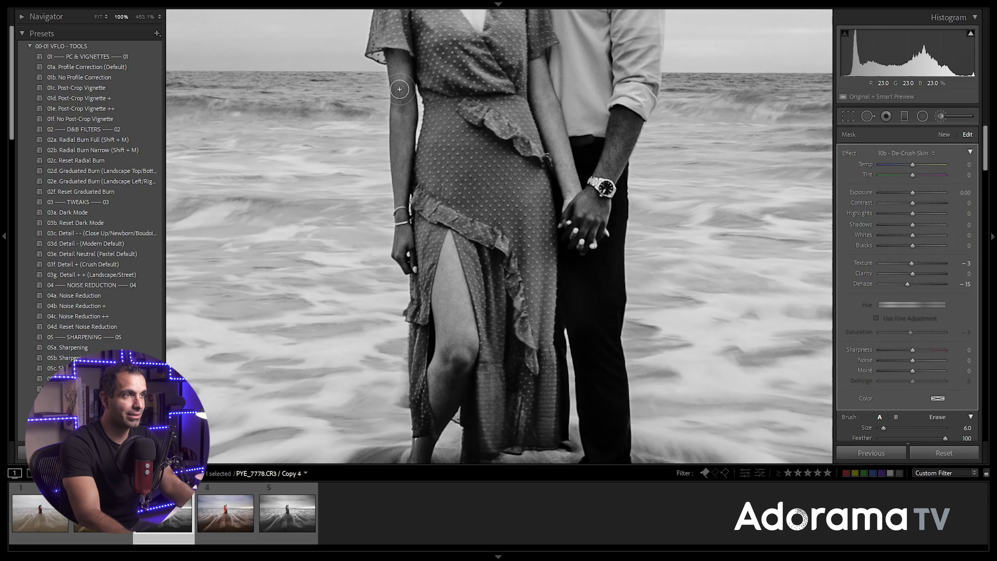
mouse_move(399, 142)
left_mouse_down()
mouse_move(401, 68)
mouse_move(409, 259)
left_mouse_up()
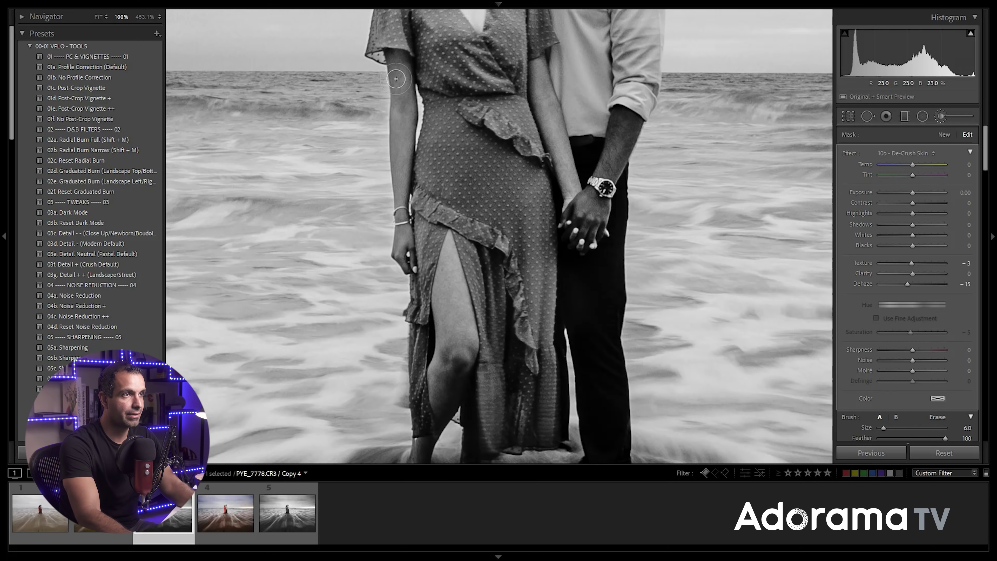
mouse_move(558, 156)
left_mouse_down()
mouse_move(540, 69)
mouse_move(589, 235)
mouse_move(630, 126)
mouse_move(621, 155)
mouse_move(617, 125)
left_mouse_up()
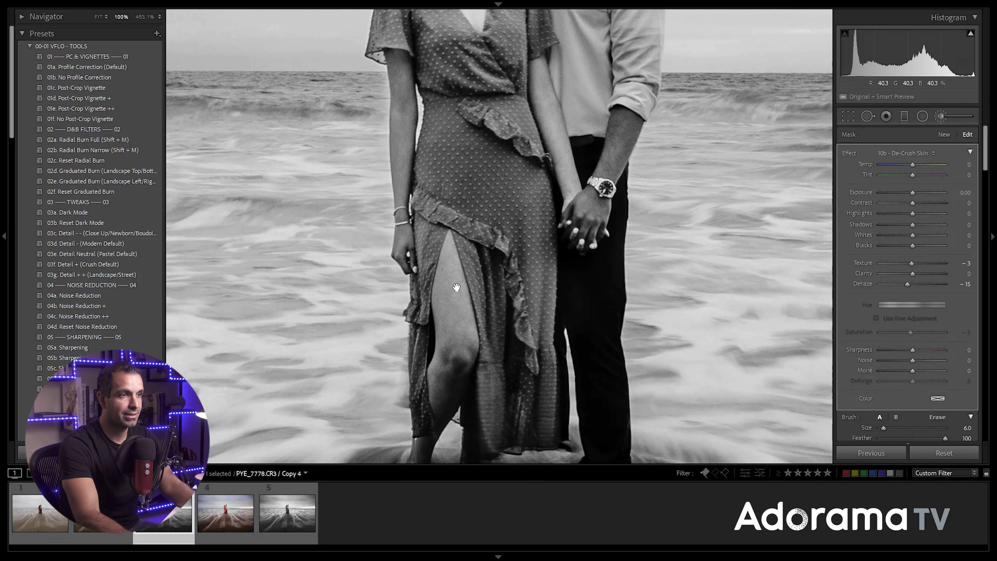
Brush the De-Crush Skin effect over the woman's exposed leg and review the couple's skin at 100%.
scroll(445, 223, "down", 3)
mouse_move(433, 205)
left_mouse_down()
mouse_move(454, 264)
mouse_move(447, 319)
mouse_move(449, 288)
mouse_move(425, 295)
mouse_move(434, 324)
mouse_move(440, 317)
mouse_move(411, 380)
left_mouse_up()
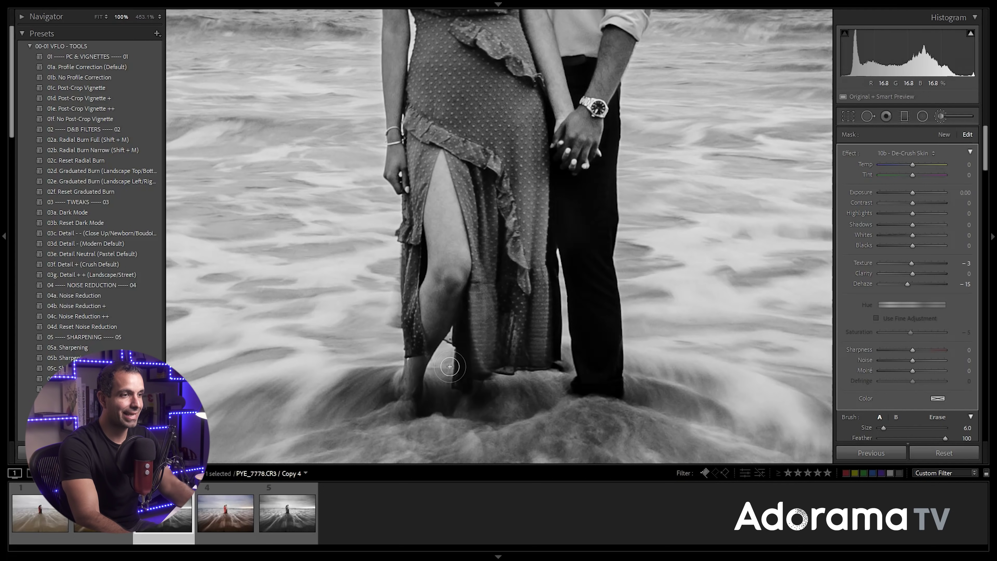
scroll(428, 322, "up", 5)
key("alt")
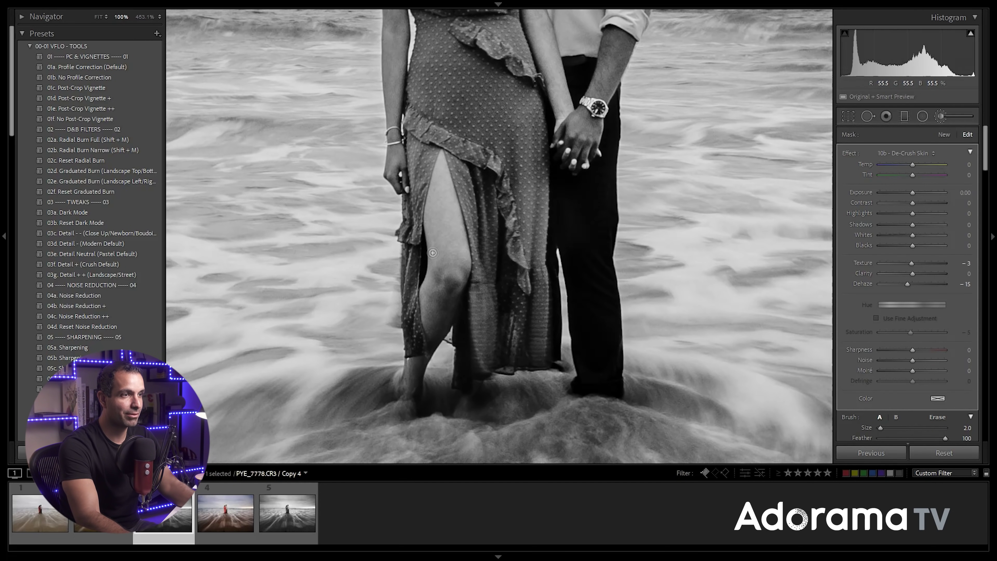
scroll(408, 177, "up", 2)
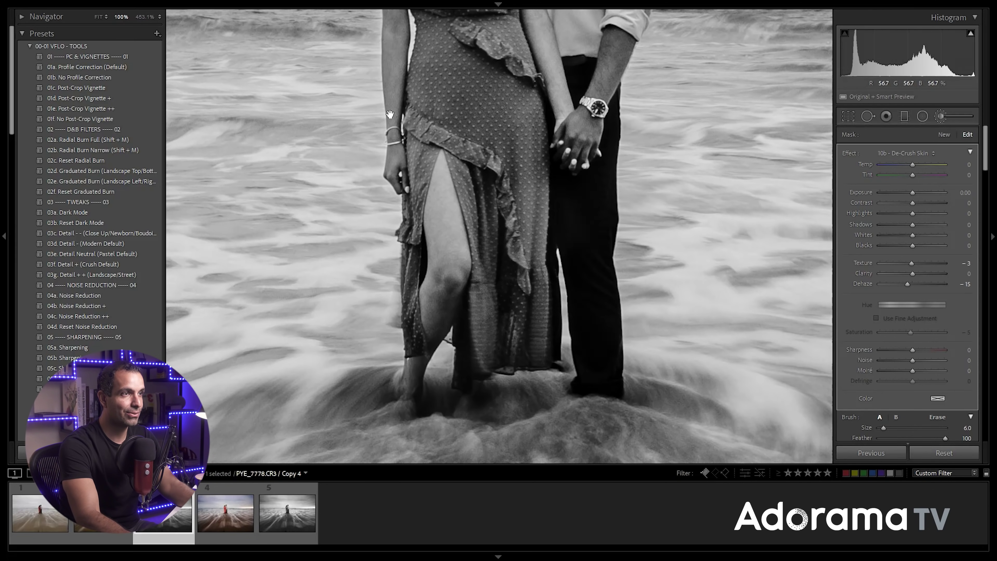
left_click_drag(389, 114, 405, 277)
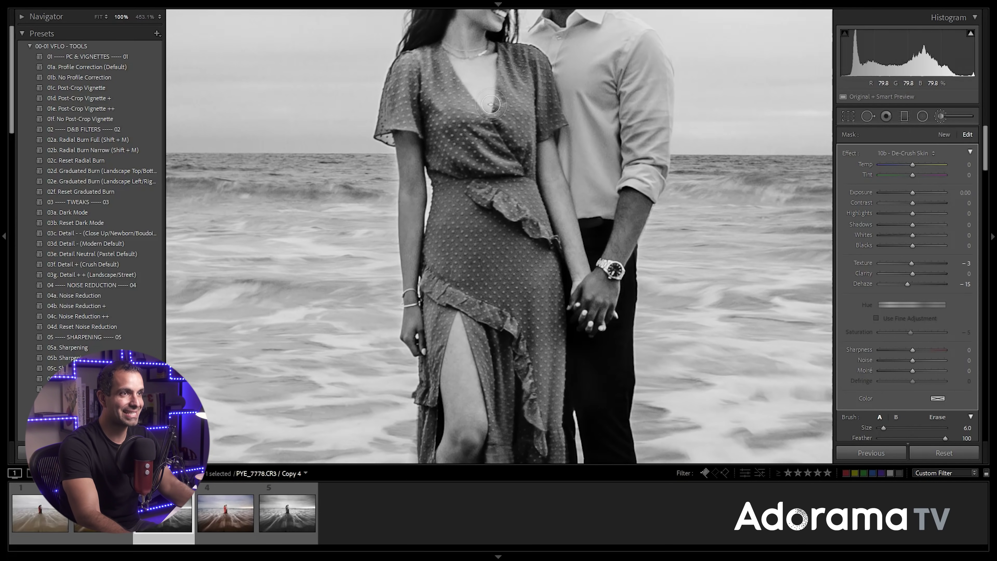
key("z")
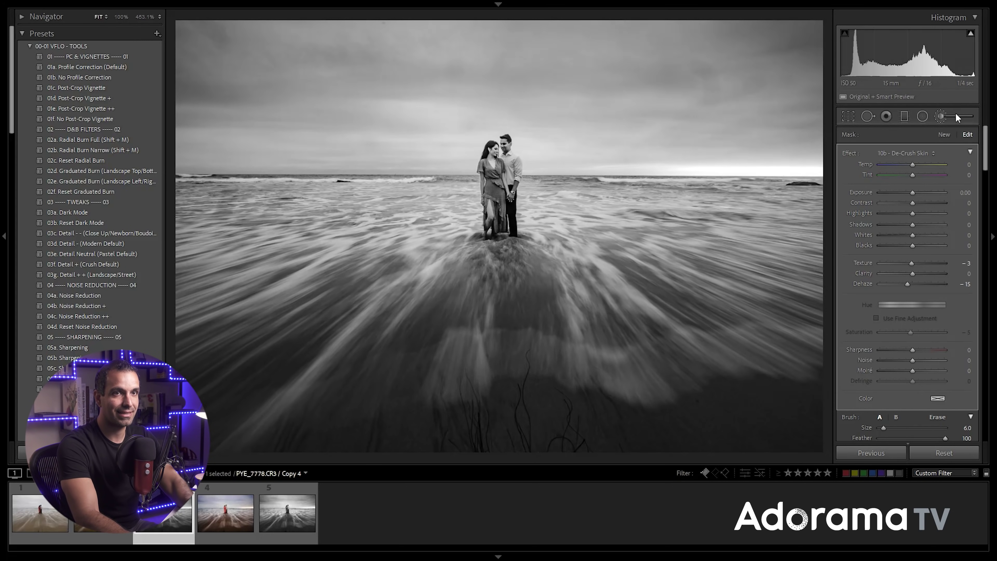
Finish the skin brush and set the black-and-white copy's Exposure to −0.10.
left_click(947, 117)
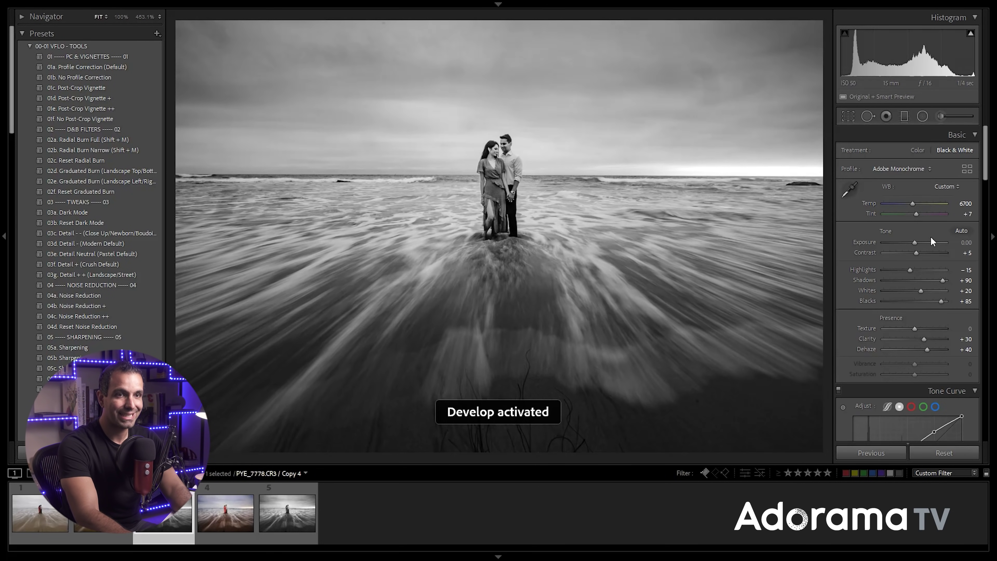
scroll(932, 244, "down", 2)
scroll(932, 253, "up", 4)
scroll(930, 250, "down", 4)
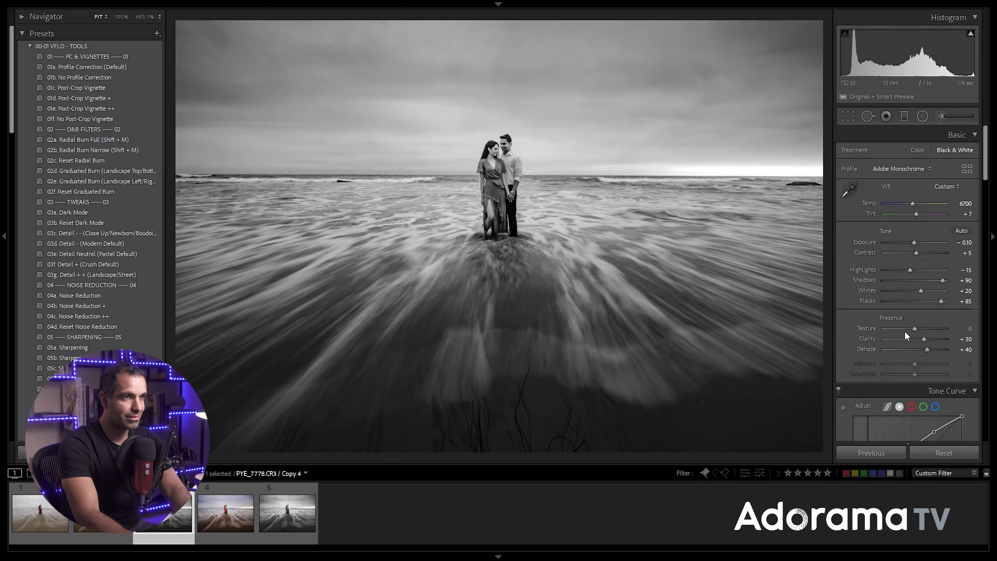
Brush the 44a - Water + Ocean effect over the streaking water beside the couple and set its tint color's saturation to 0%.
left_click(939, 118)
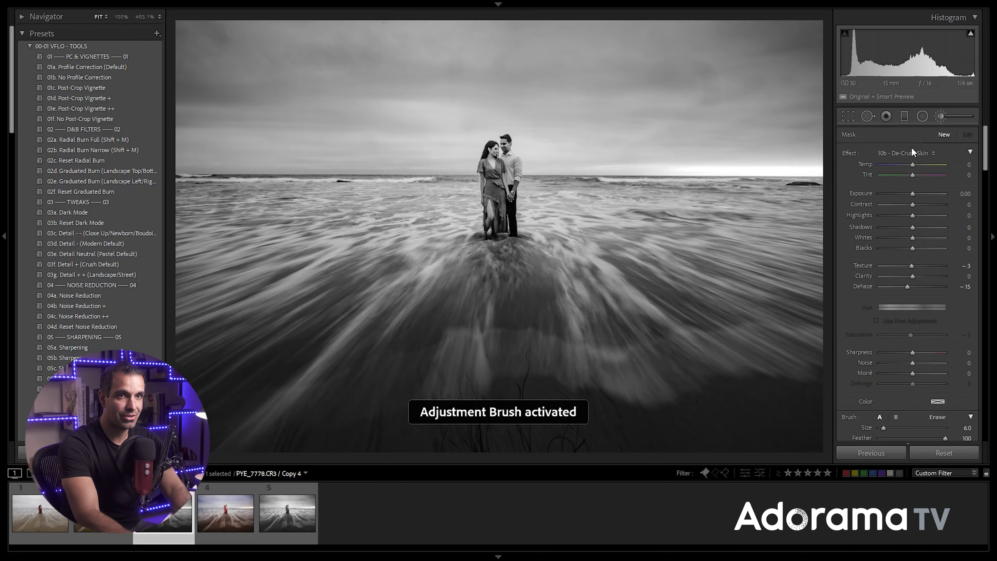
left_click(908, 153)
scroll(812, 537, "down", 6)
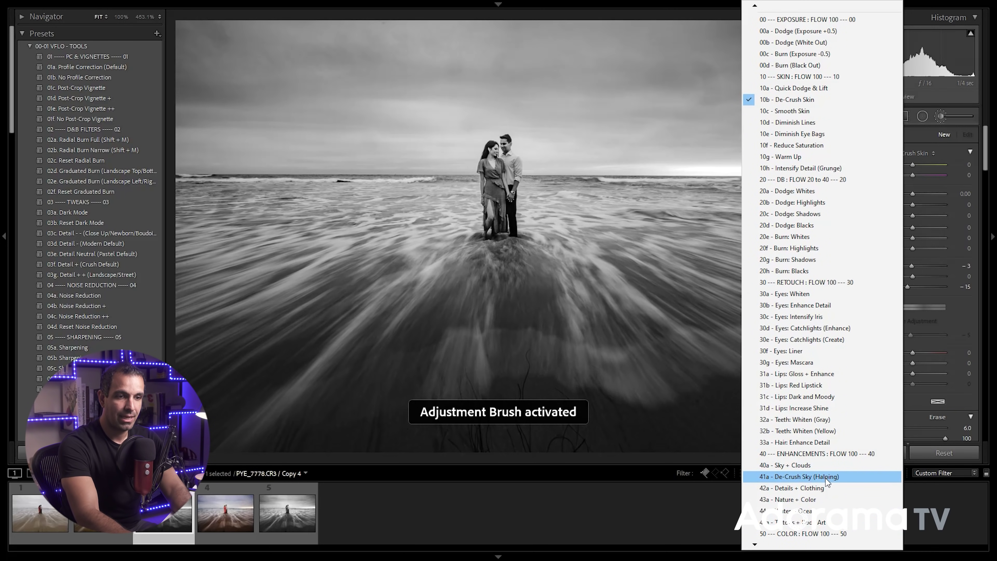
left_click(801, 511)
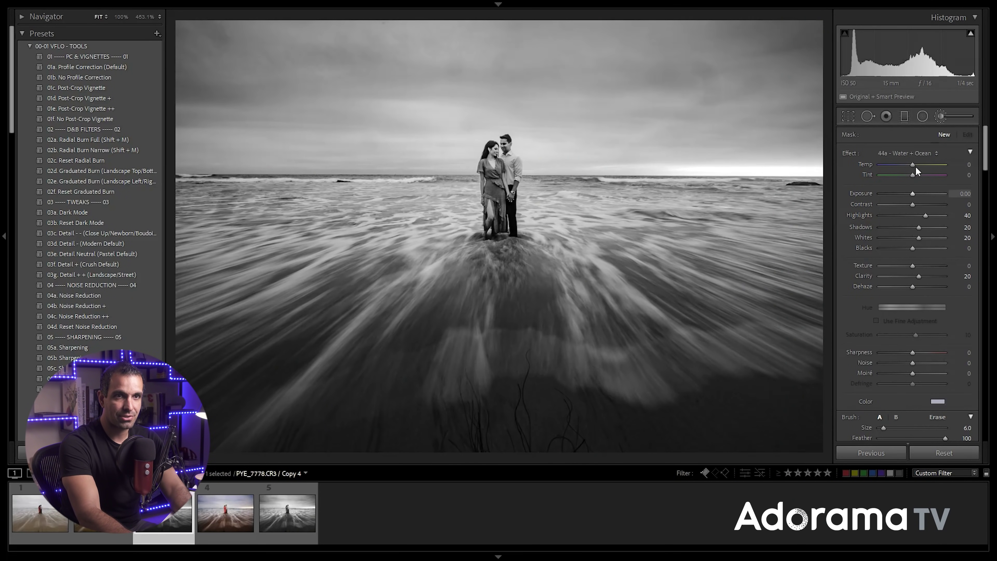
left_click_drag(646, 293, 600, 283)
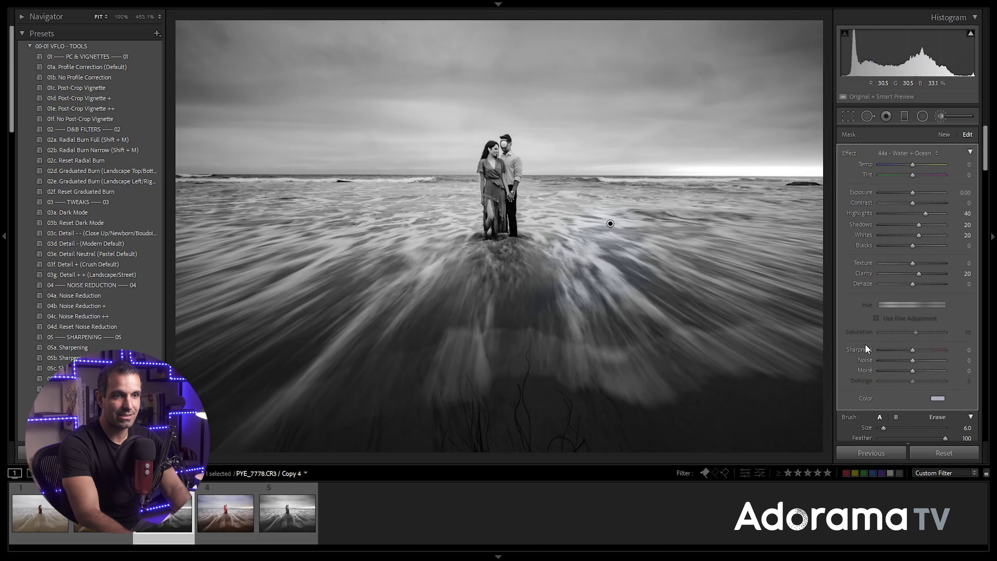
left_click(938, 399)
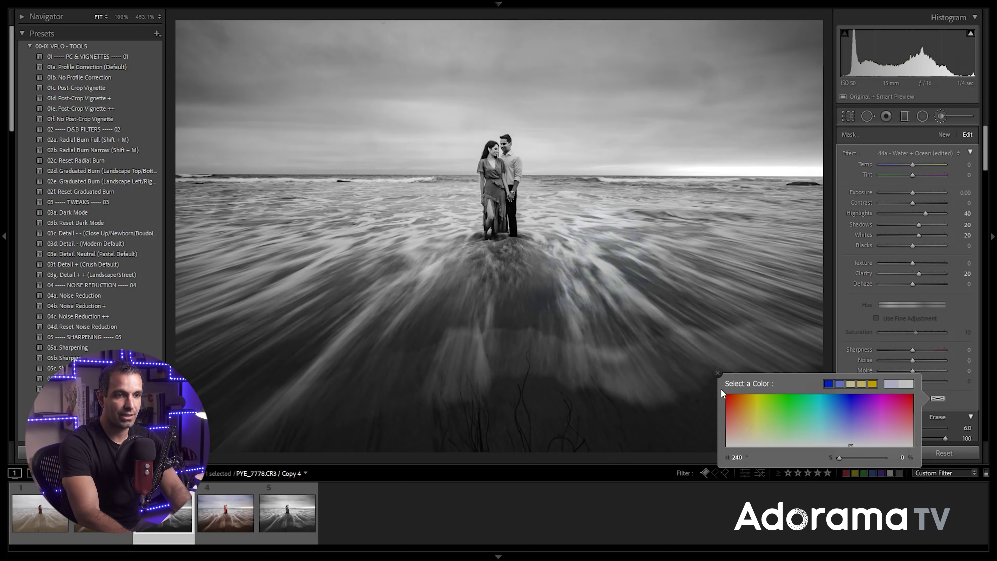
left_click(718, 374)
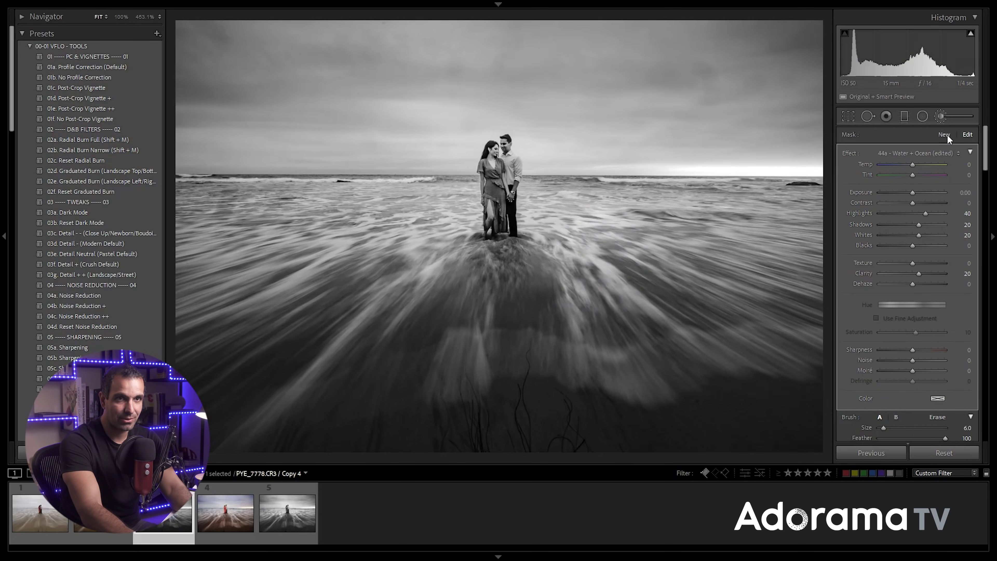
Start a new adjustment brush with only Whites raised to 50 and paint it over the water with a brush size of 16.0.
left_click(936, 133)
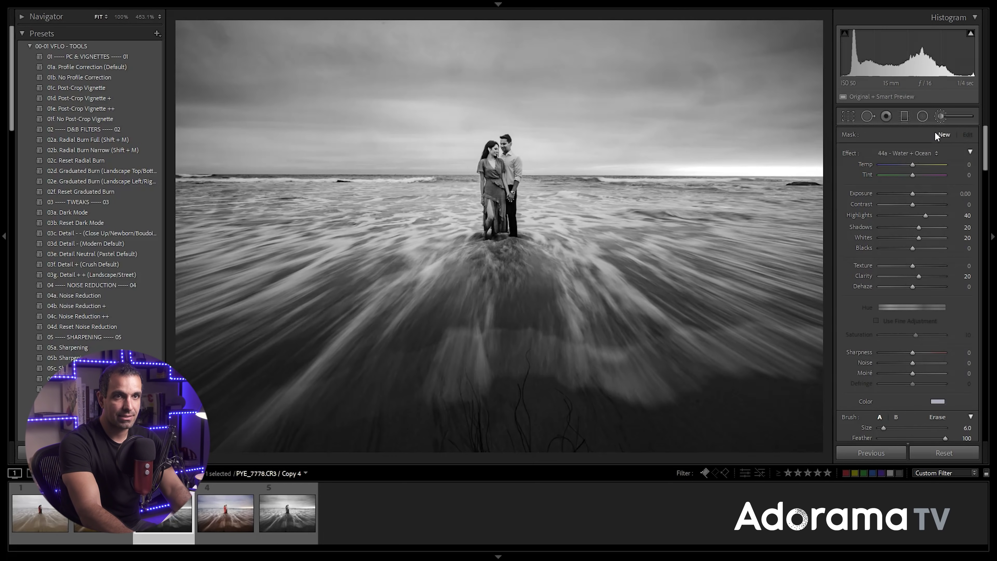
left_click(925, 152)
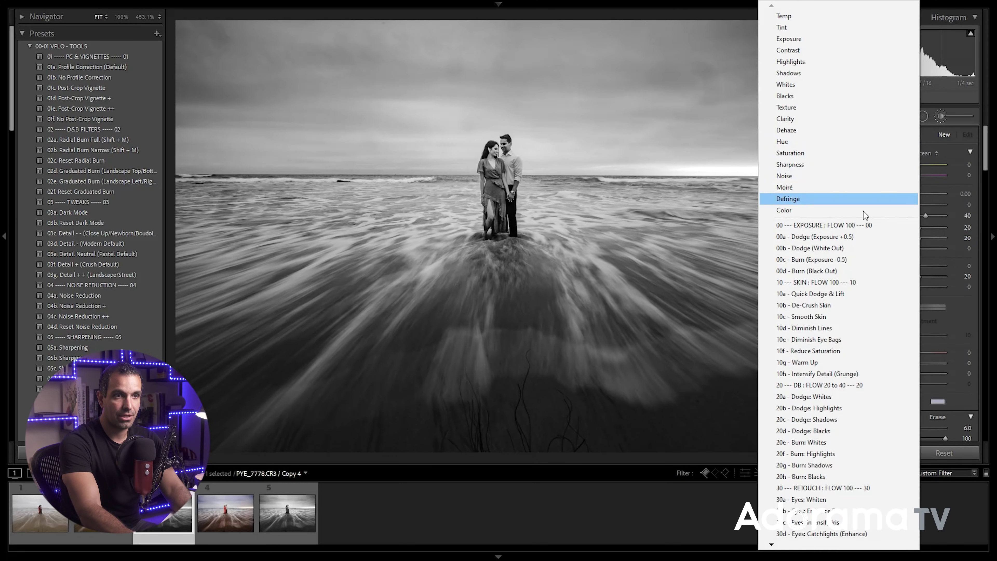
left_click(850, 259)
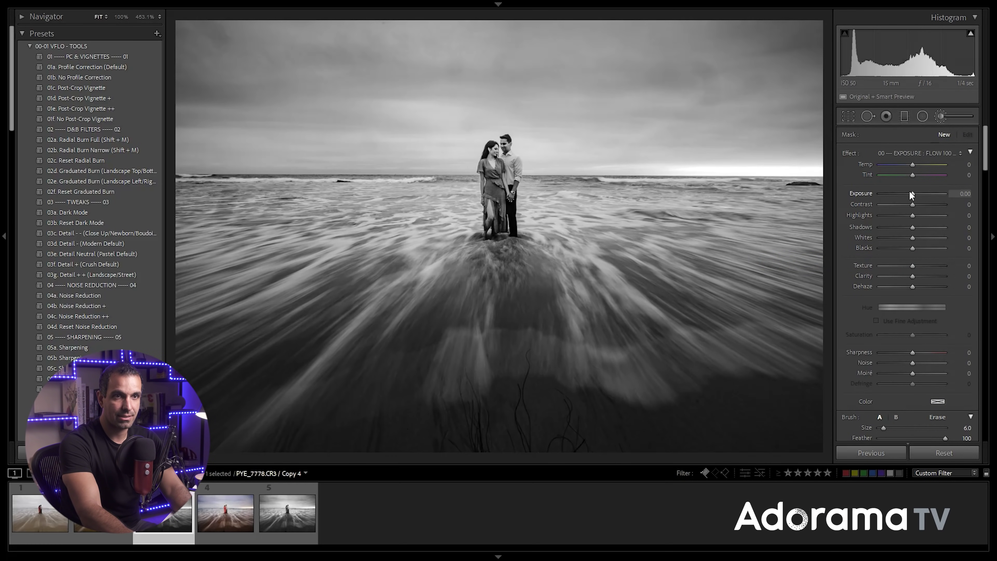
key("Up")
key("Up")
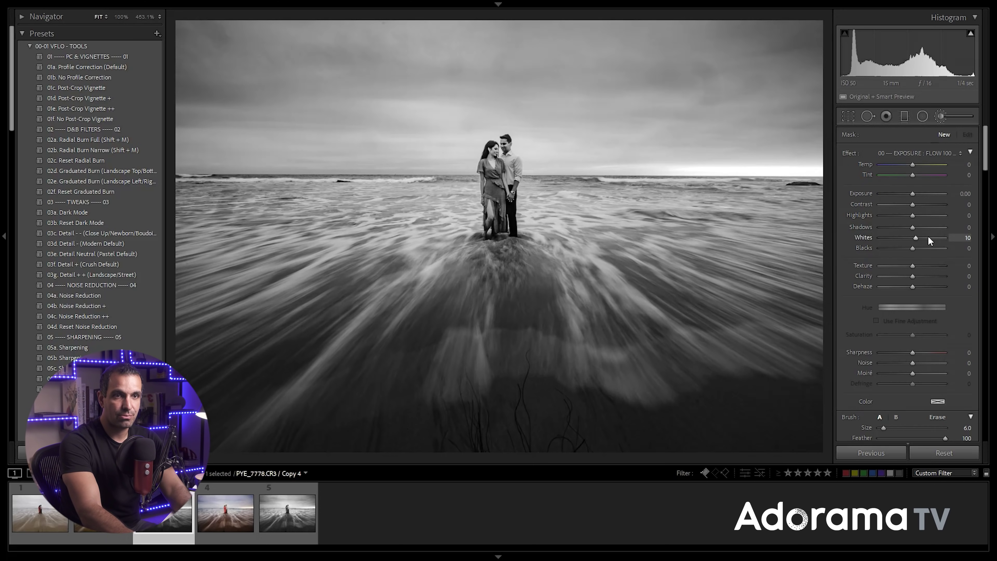
scroll(549, 221, "up", 5)
mouse_move(550, 222)
left_mouse_down()
mouse_move(785, 215)
mouse_move(663, 216)
mouse_move(729, 218)
mouse_move(805, 281)
left_mouse_up()
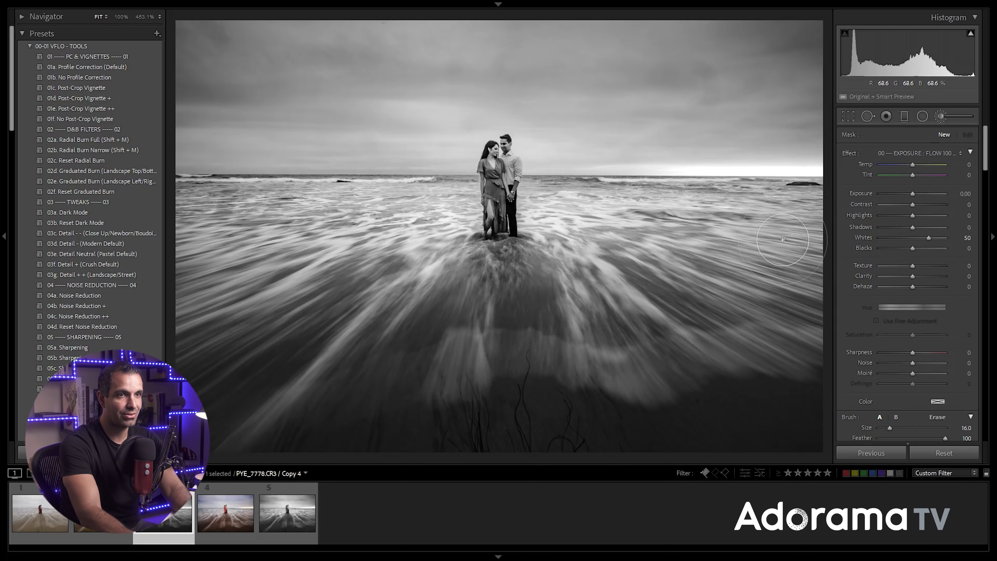
left_click_drag(551, 213, 512, 289)
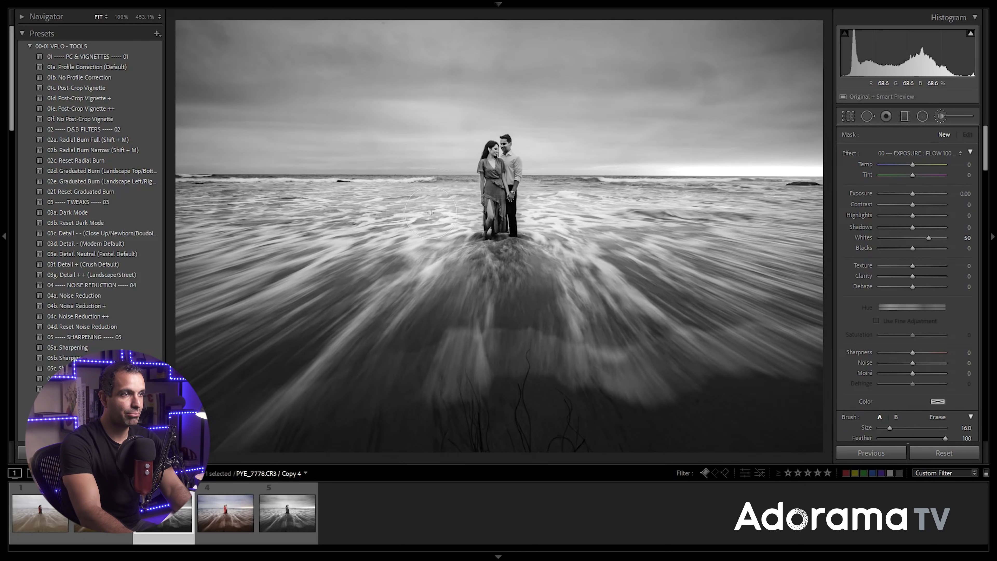
Erase the Whites brush from the sky and the dark foreground sand, and set its Whites to 40.
key("alt")
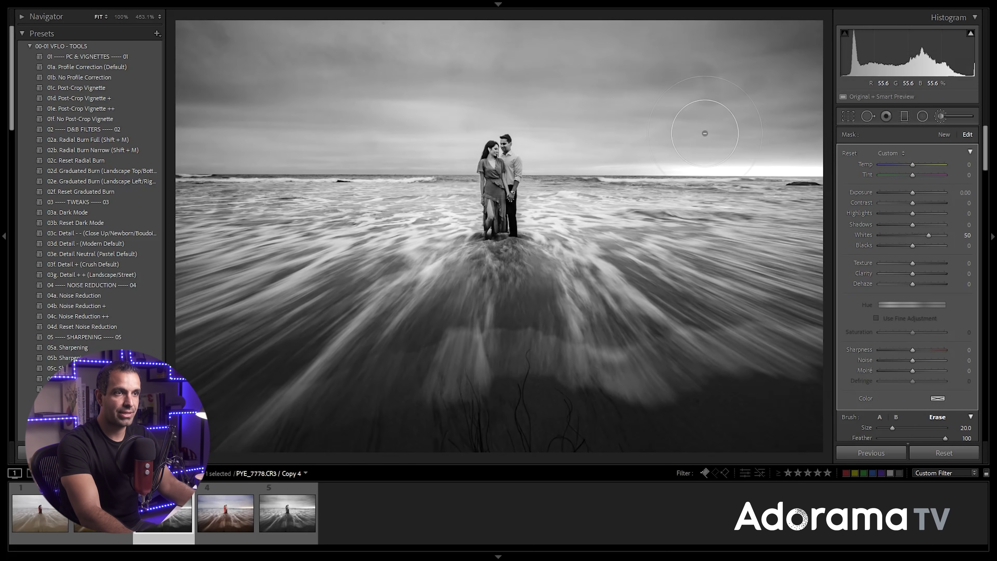
key("bracketleft")
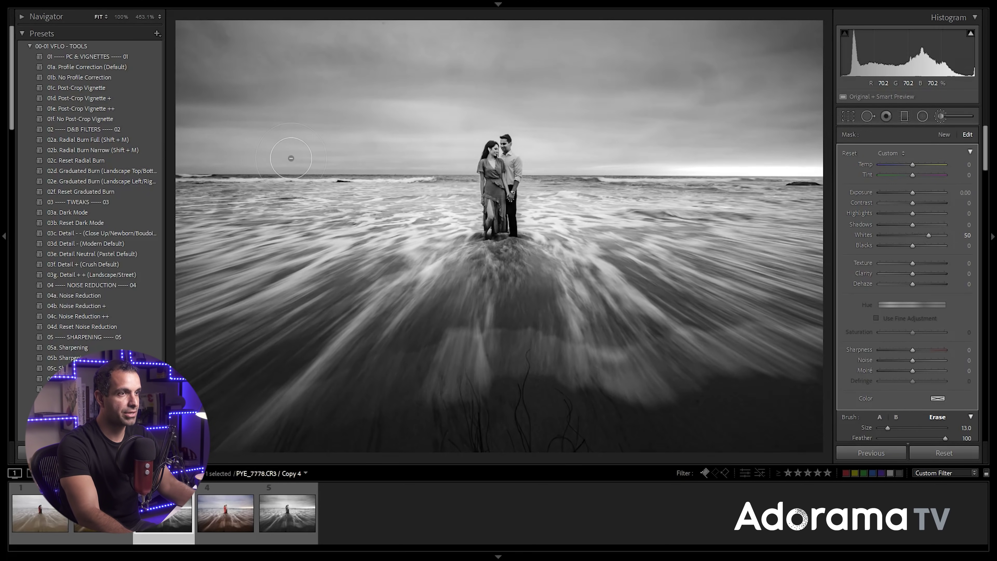
key("alt")
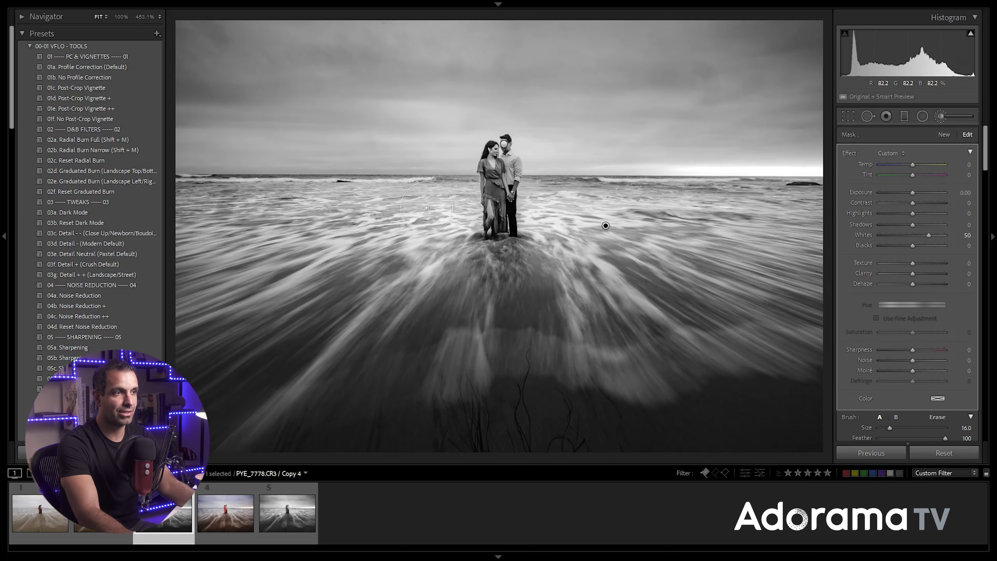
key("alt")
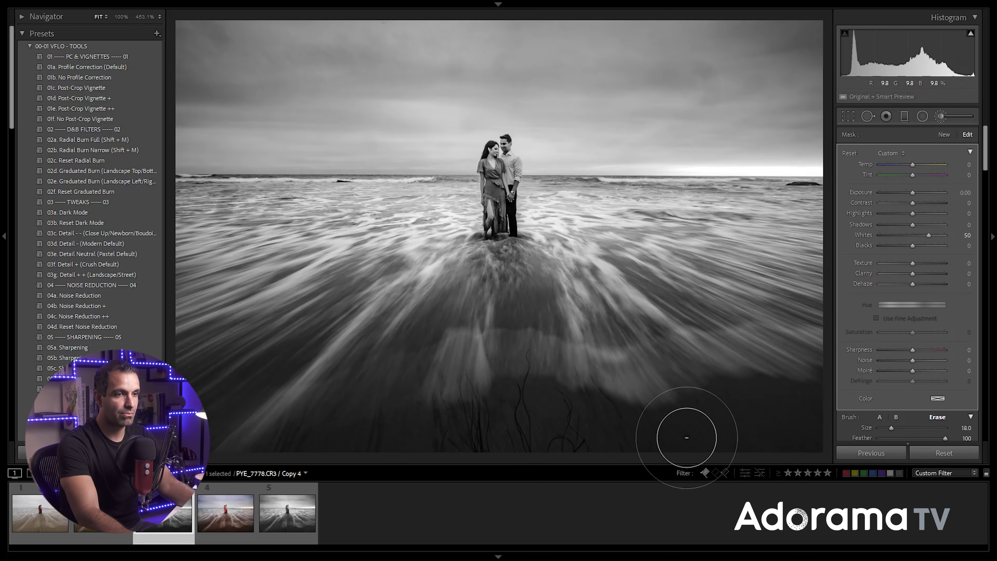
key("alt")
left_click_drag(928, 234, 925, 235)
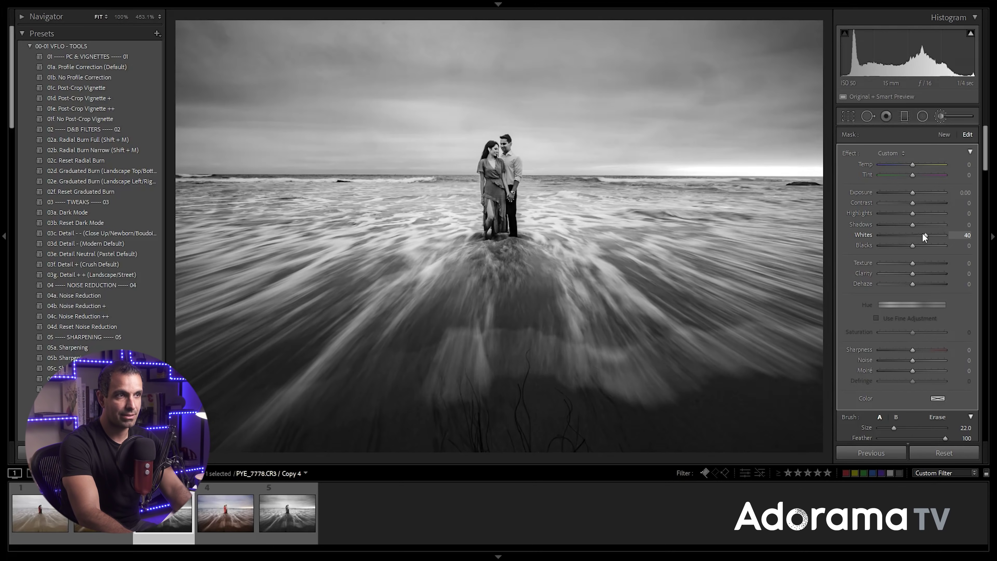
key("d")
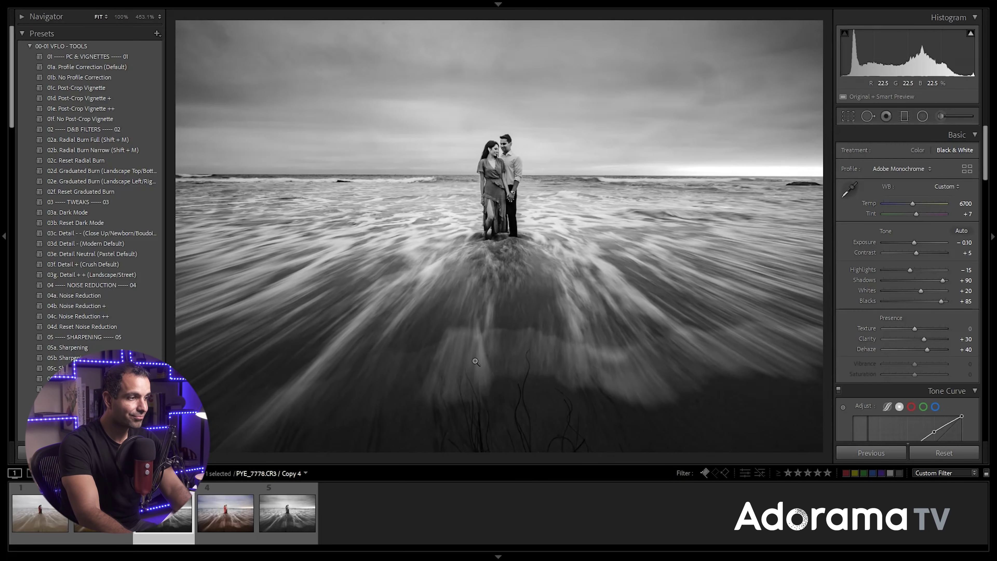
Compare the color version in Copy 3 side by side with the black-and-white Copy 4.
left_click(102, 513, "ctrl")
key("n")
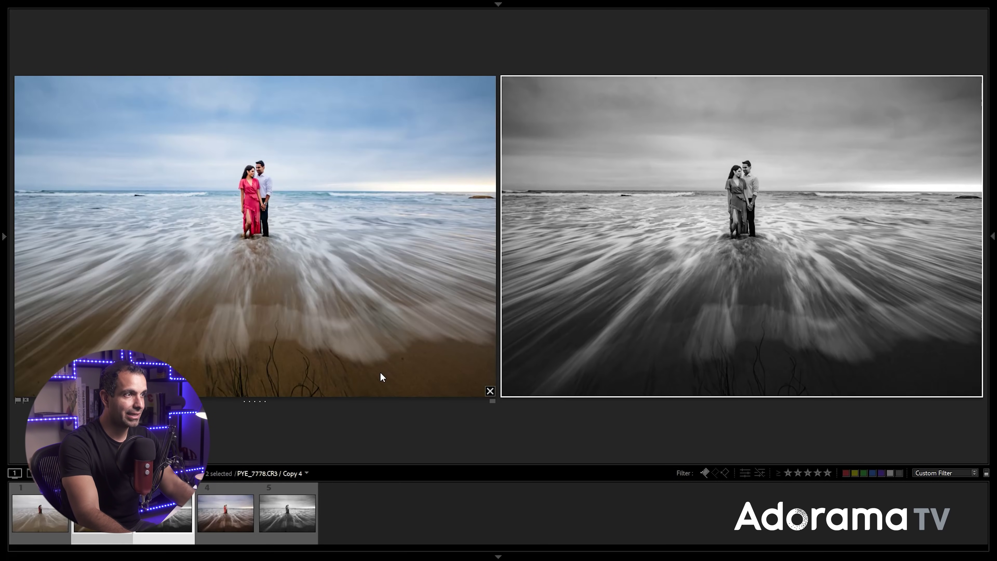
left_click(402, 314)
left_click(681, 267)
Select the color Copy 3 and black-and-white Copy 4 together and start Spot Removal on them in Develop.
left_click(102, 514)
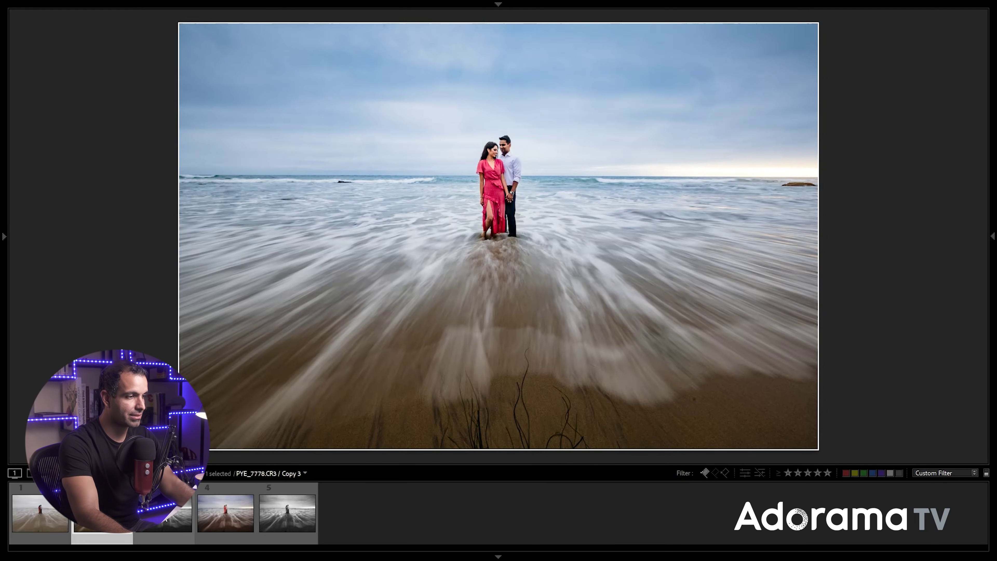
left_click(165, 513, "ctrl")
key("d")
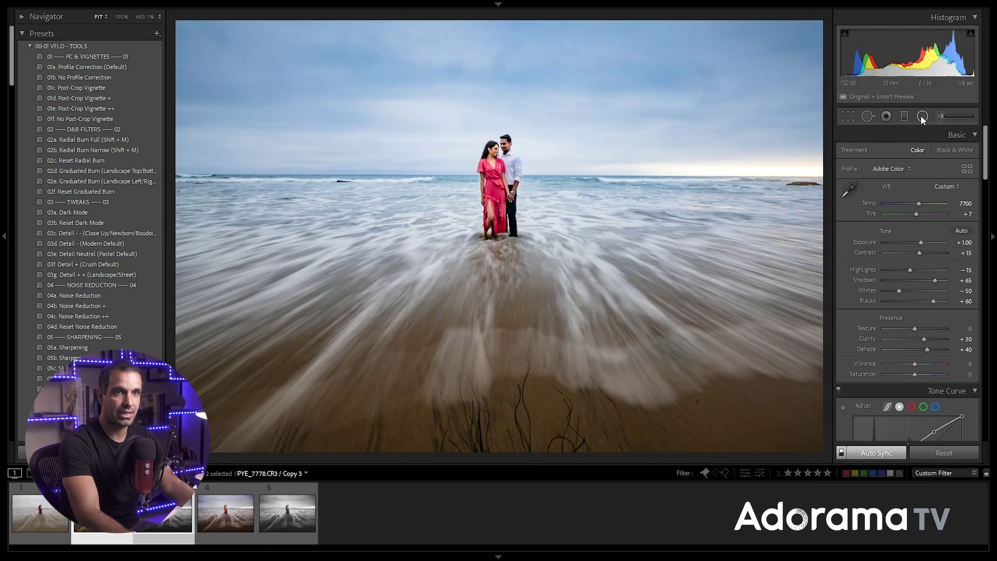
left_click(870, 115)
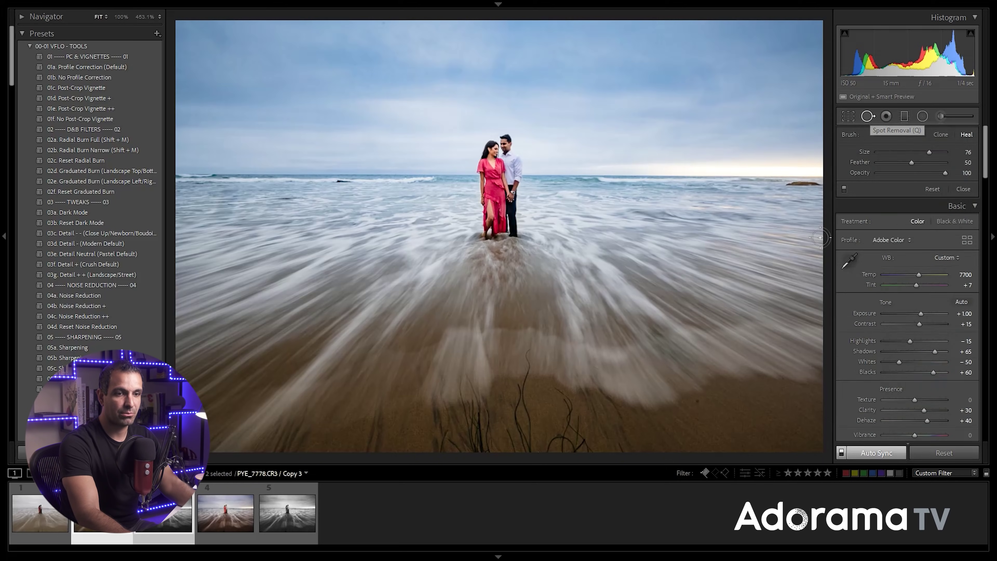
Examine the photo for sensor spots with the Visualize Spots overlay, raise its threshold slightly, and turn the overlay off.
key("a")
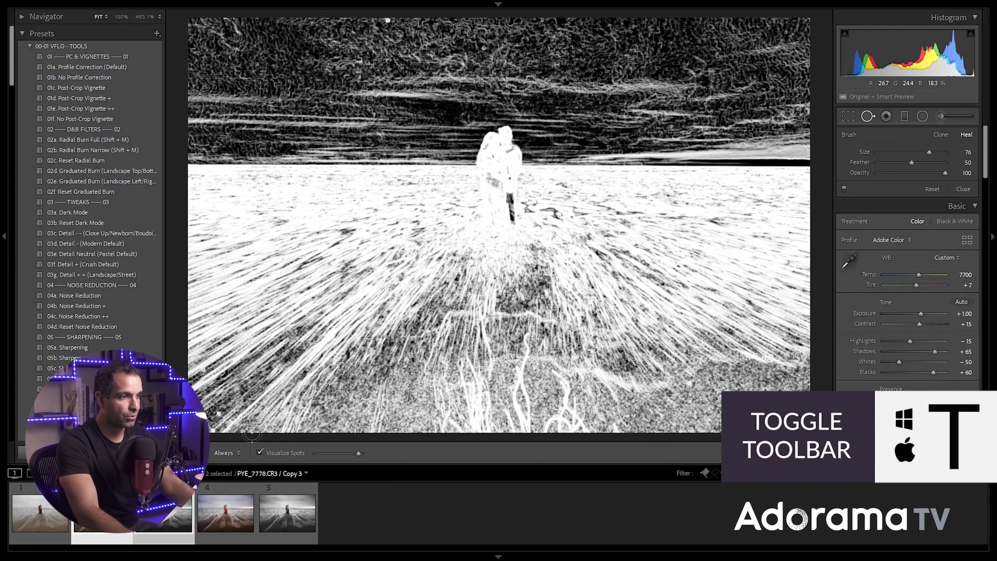
left_click(260, 452)
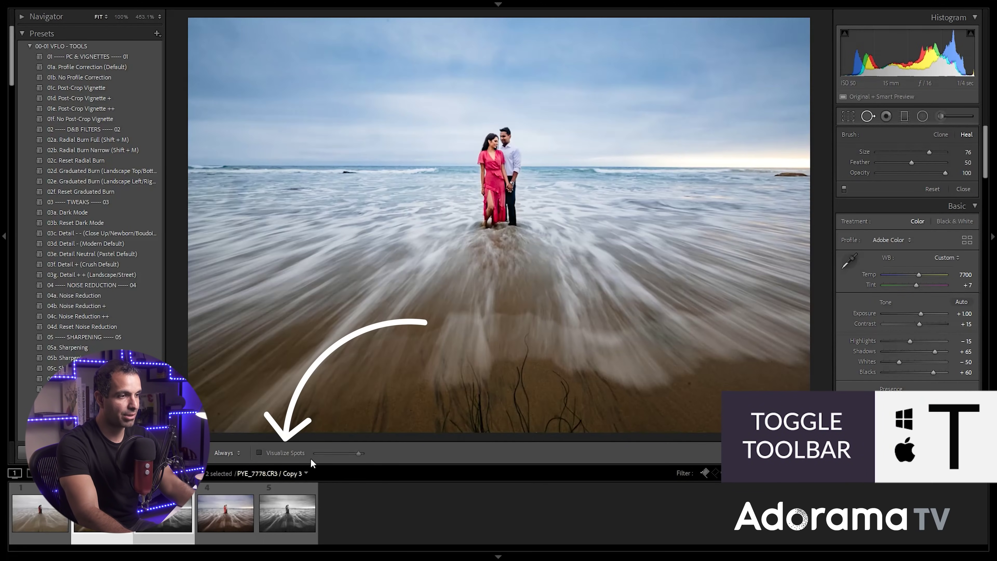
left_click(259, 453)
mouse_move(358, 453)
left_mouse_down()
mouse_move(322, 453)
mouse_move(387, 450)
mouse_move(347, 450)
mouse_move(371, 451)
left_mouse_up()
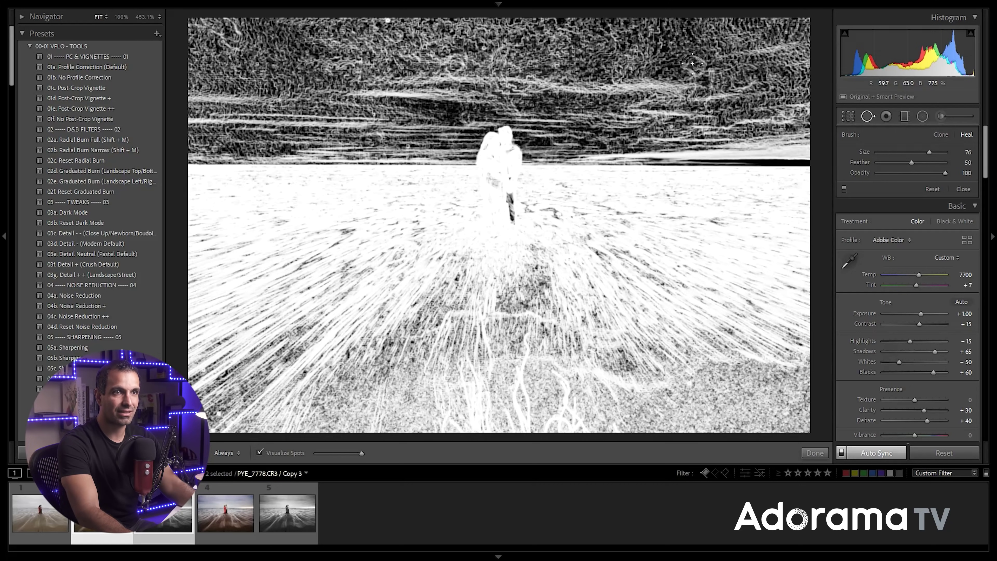
left_click(264, 452)
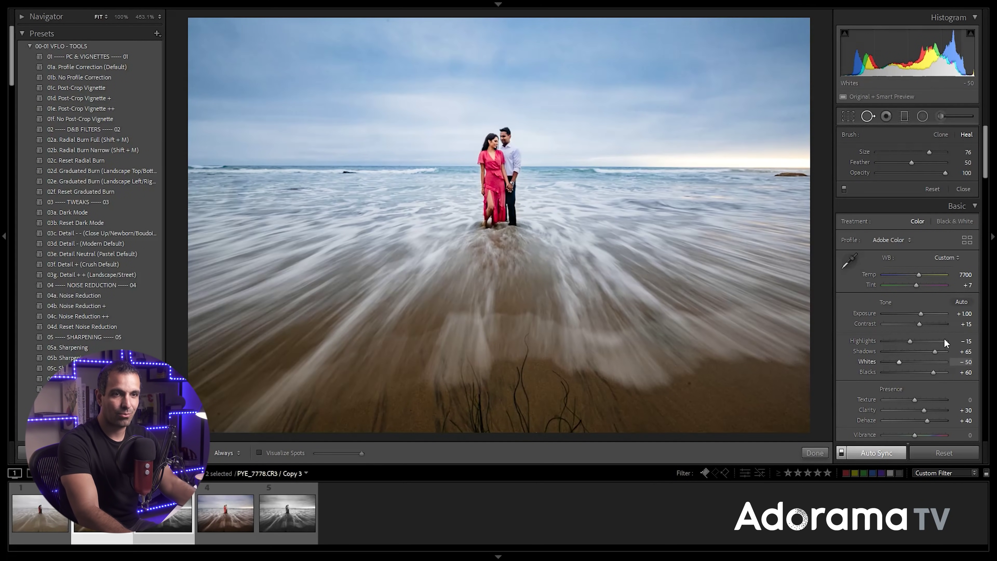
Select only the color Copy 3 and set its Dehaze to 75 to bring out the spots in the sky.
scroll(955, 343, "down", 3)
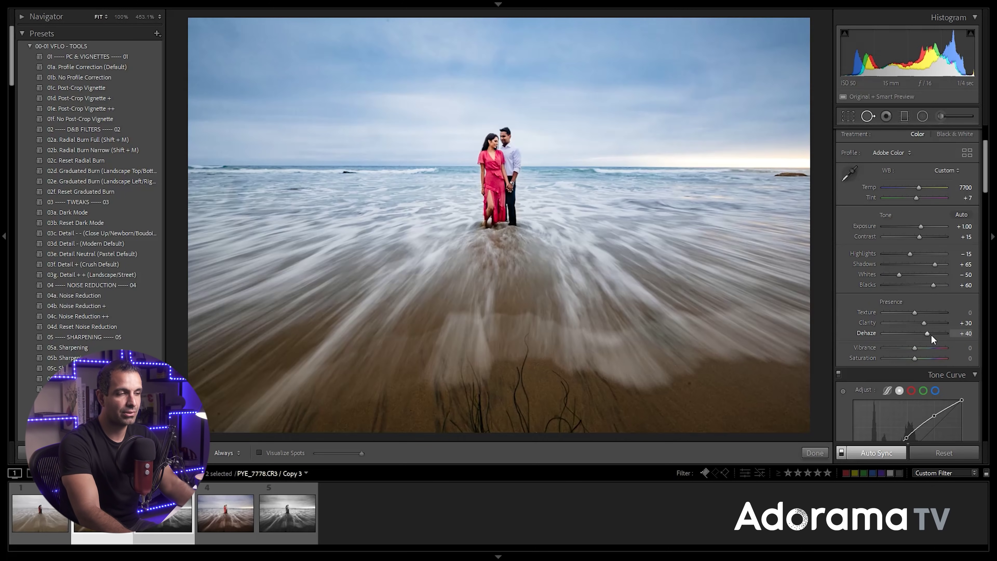
left_click(217, 514)
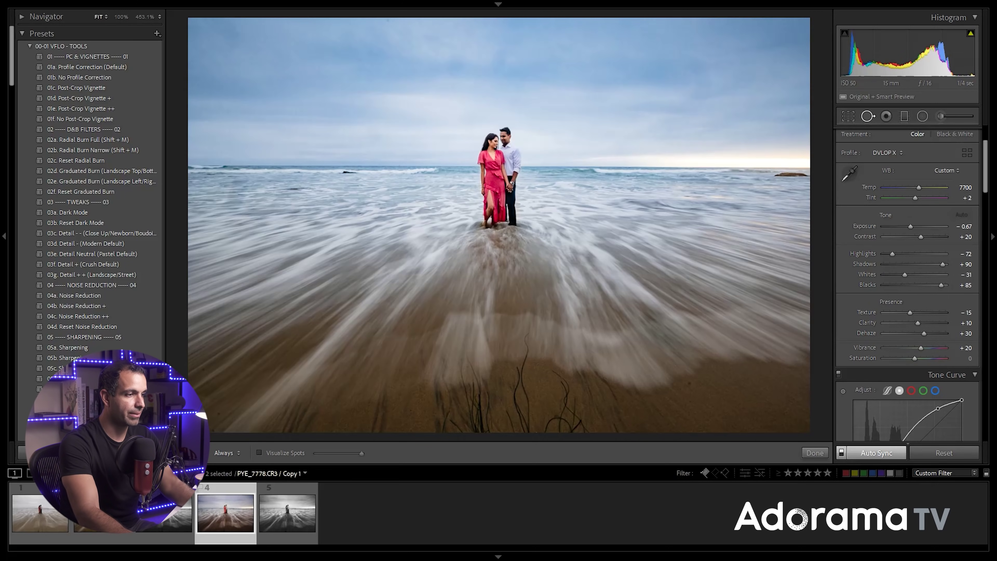
left_click(102, 513)
left_click_drag(939, 334, 947, 333)
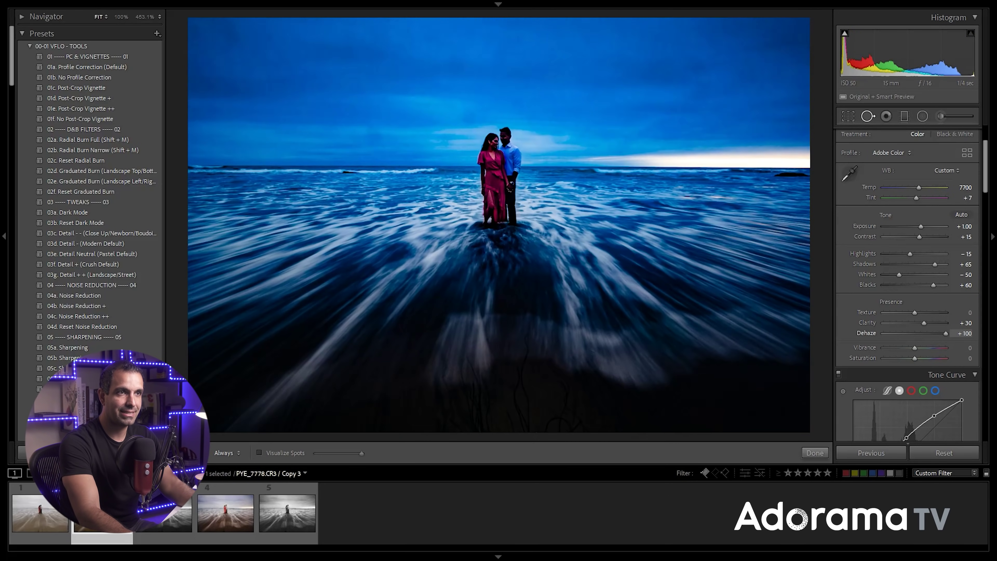
key("ctrl+z")
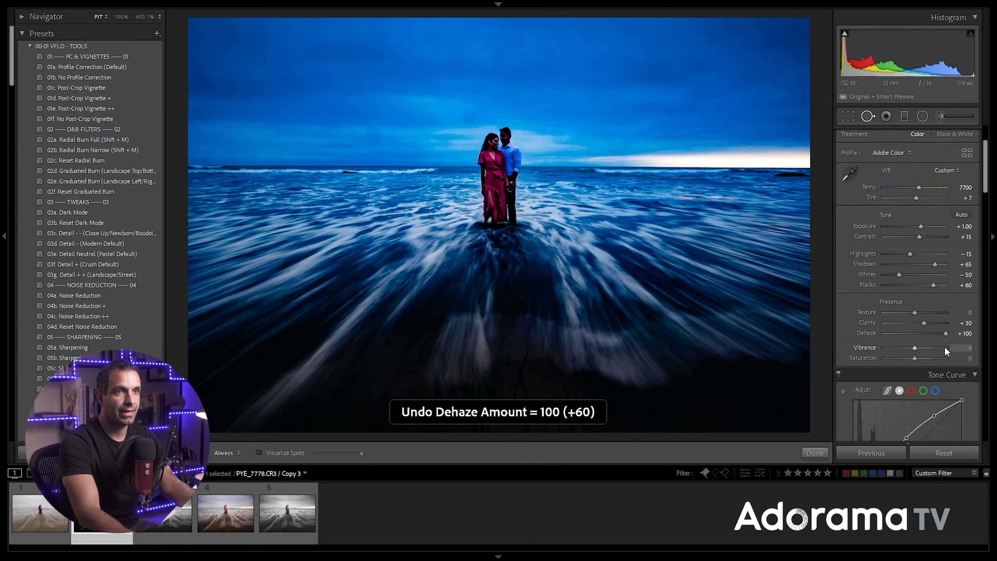
left_click(938, 333)
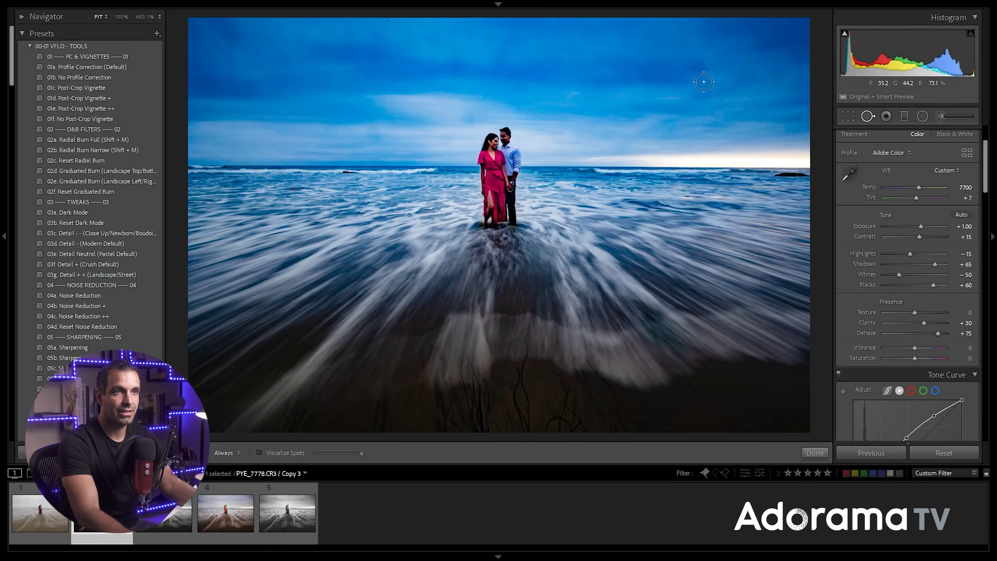
Heal the dark spots in the sky to the right of the couple and in the clouds above them.
left_click_drag(691, 59, 698, 94)
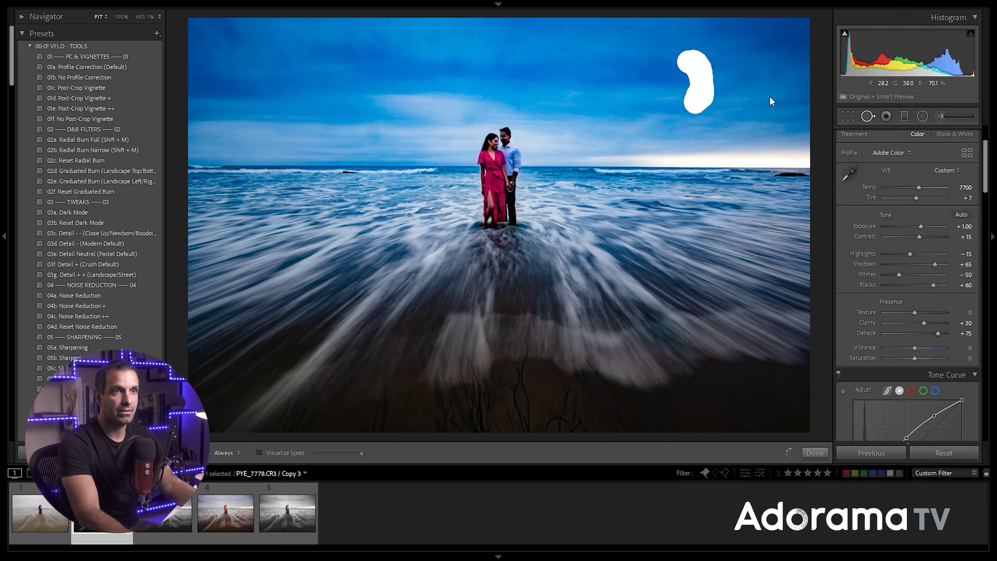
mouse_move(580, 126)
left_mouse_down()
mouse_move(579, 107)
mouse_move(623, 75)
mouse_move(638, 81)
left_mouse_up()
left_click_drag(714, 94, 773, 82)
mouse_move(503, 49)
left_mouse_down()
mouse_move(499, 66)
mouse_move(445, 70)
mouse_move(457, 79)
left_mouse_up()
left_click(469, 116)
Heal the spots in the sky left of the couple, from just above the horizon to the upper-left corner.
left_click_drag(371, 136, 374, 139)
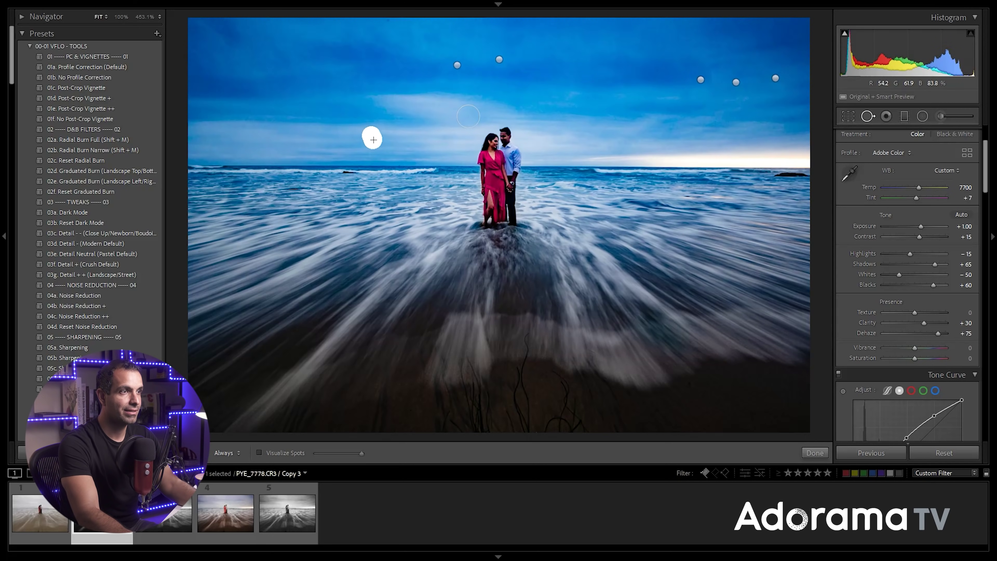
left_click(366, 152)
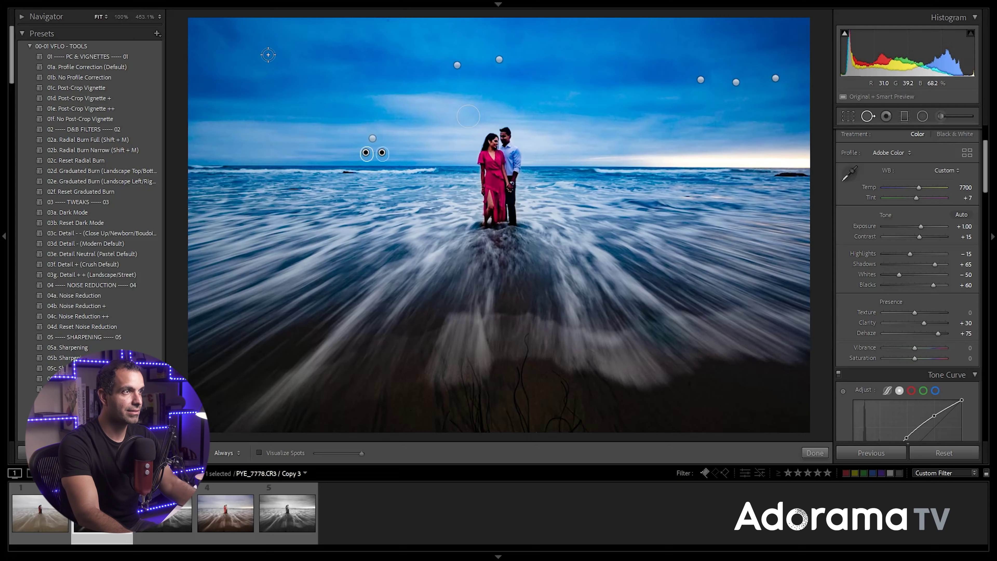
left_click_drag(268, 56, 280, 57)
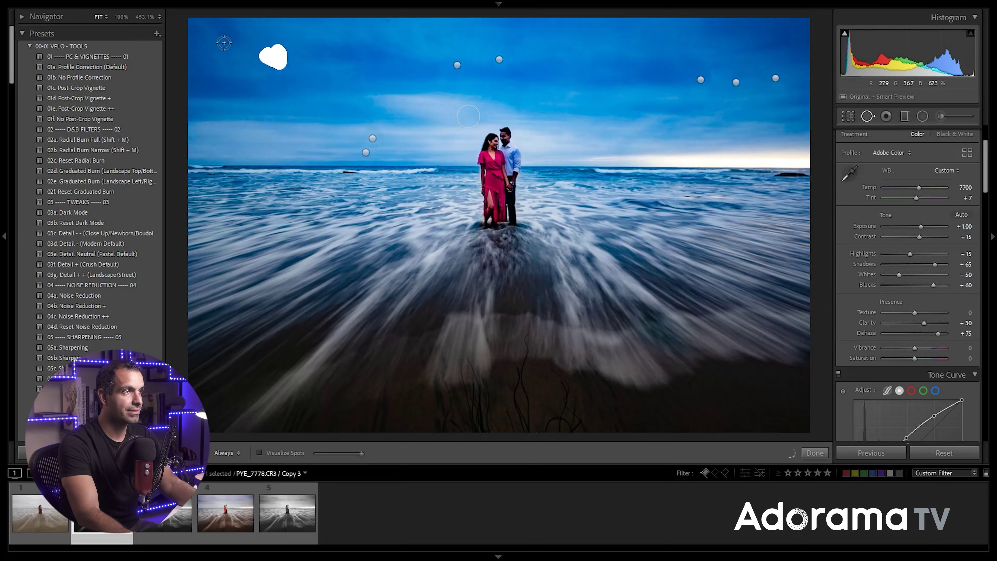
mouse_move(236, 32)
left_mouse_down()
mouse_move(239, 23)
mouse_move(224, 34)
left_mouse_up()
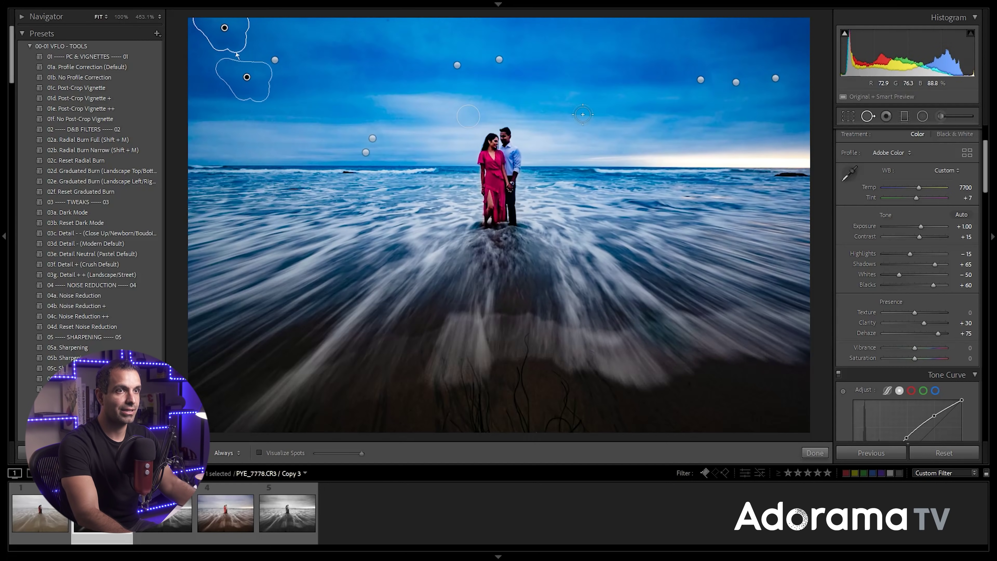
Try to heal the remaining spot in the sky right of the couple with a single dab, and delete that heal.
left_click(684, 93)
left_click(867, 116)
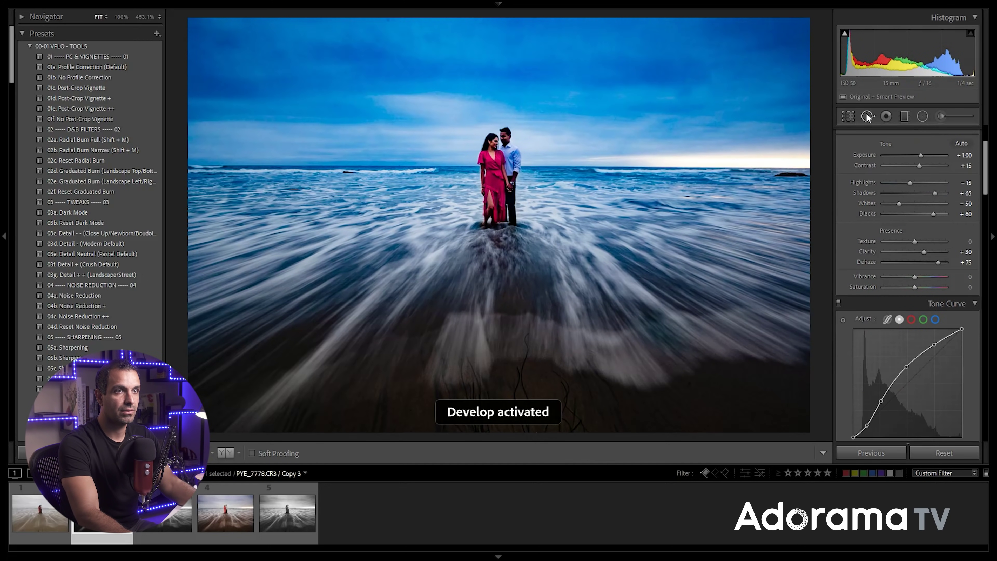
key("q")
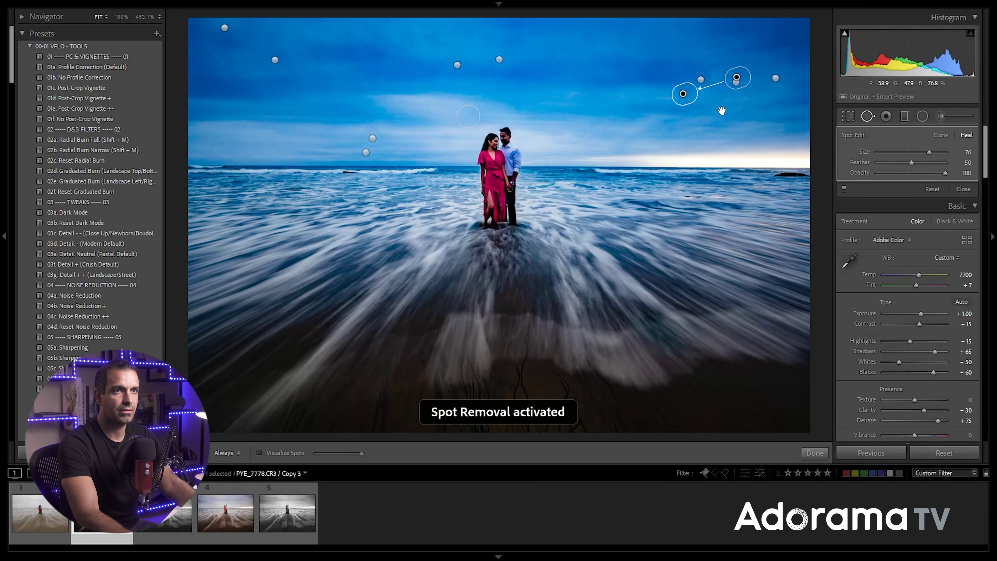
key("Delete")
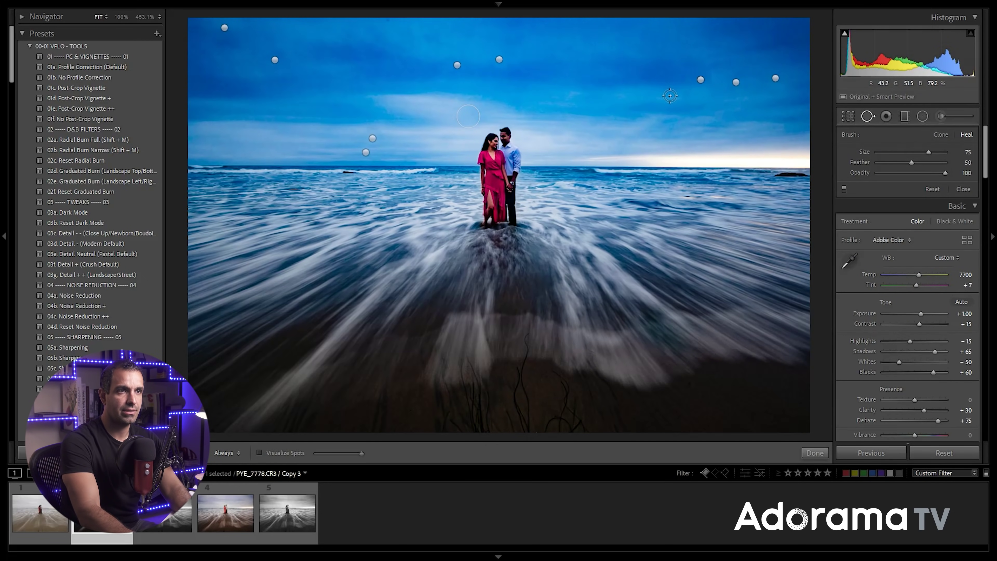
Brush a short healing stroke over the remaining spot in the sky right of the couple, and set Dehaze to 40.
left_click_drag(677, 98, 685, 92)
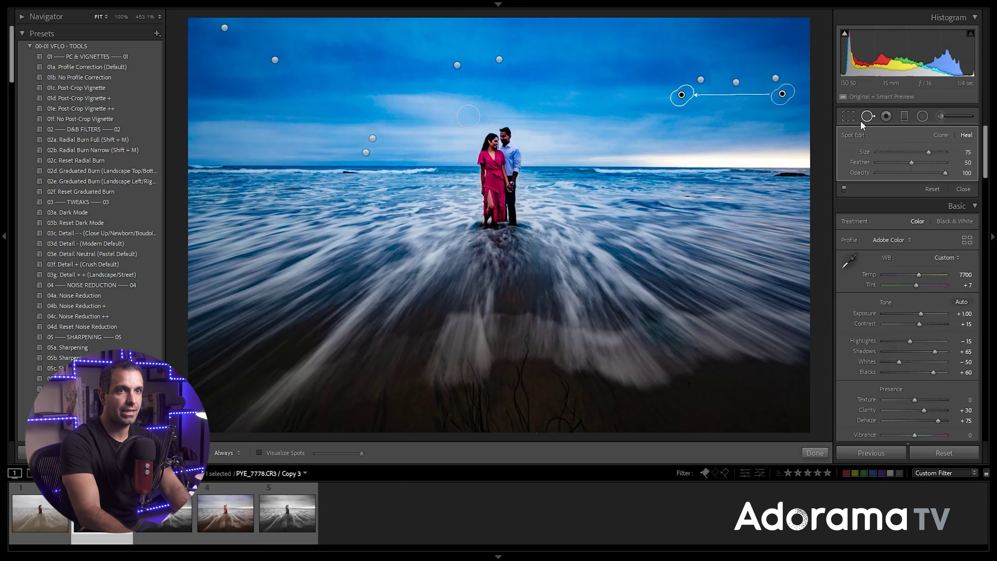
key("q")
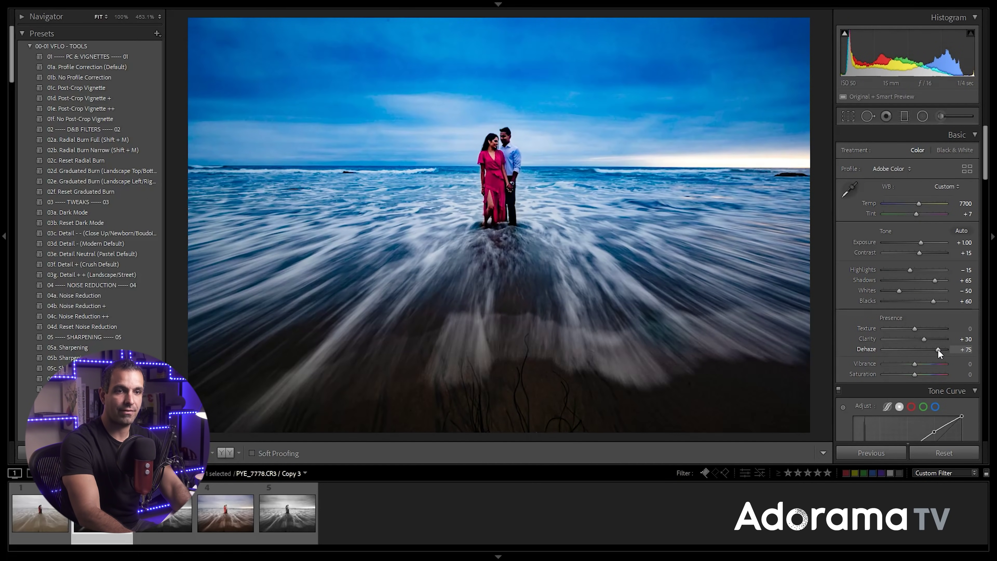
left_click_drag(938, 349, 934, 347)
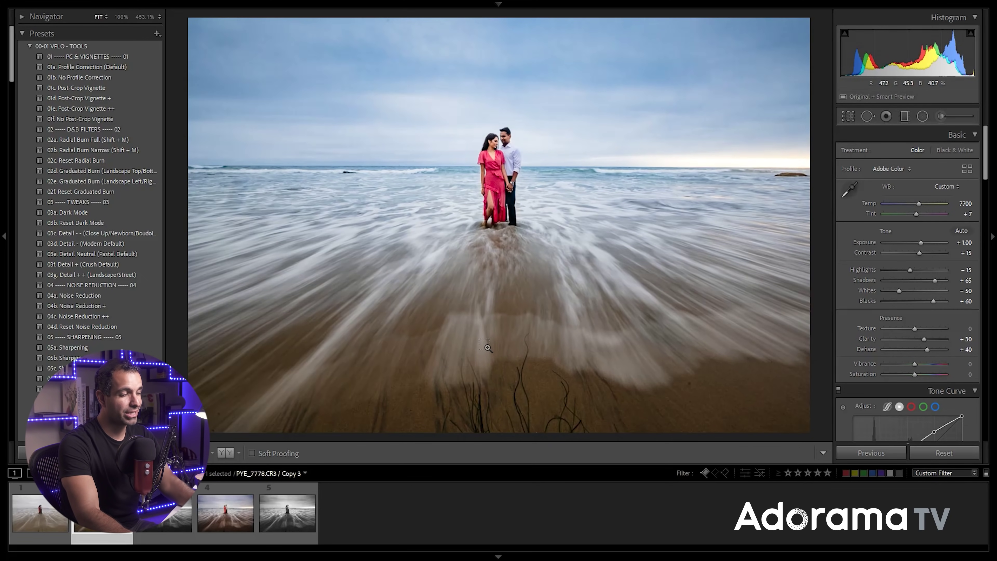
Copy only the Spot Removal setting from Copy 3 and paste it onto the black-and-white Copy 4.
key("ctrl+shift+c")
left_click_drag(741, 142, 563, 108)
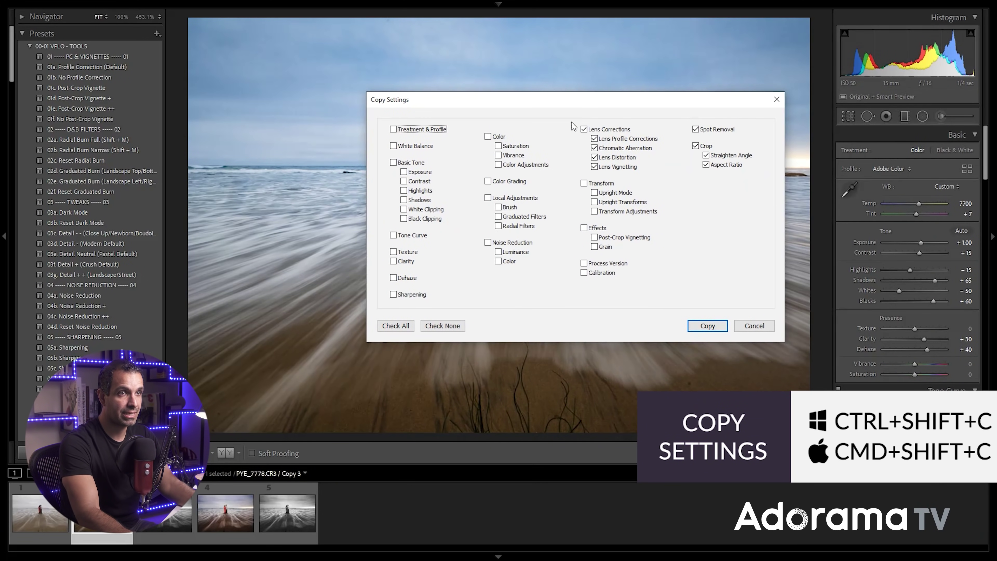
left_click(442, 325)
left_click(719, 130)
left_click(707, 325)
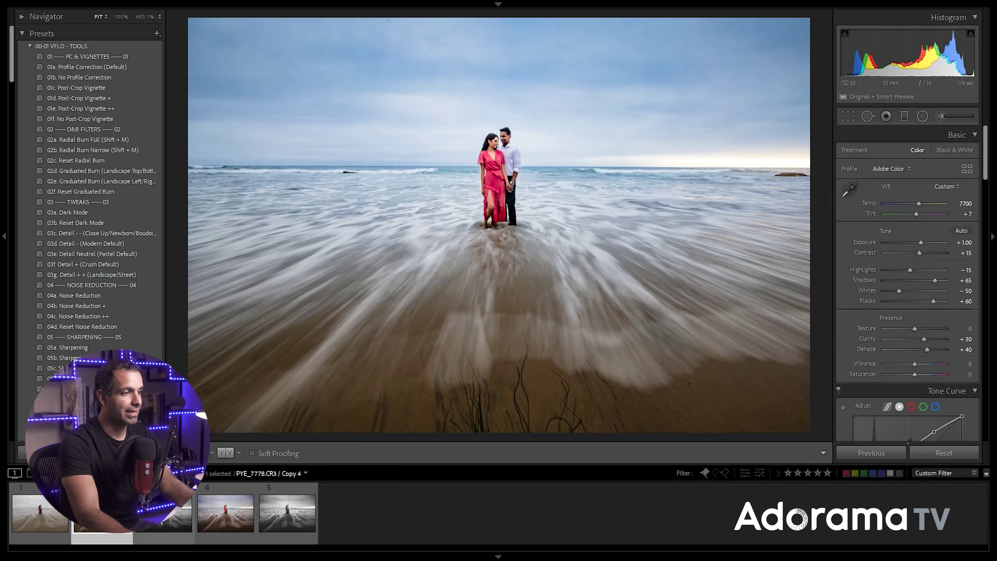
left_click(161, 522)
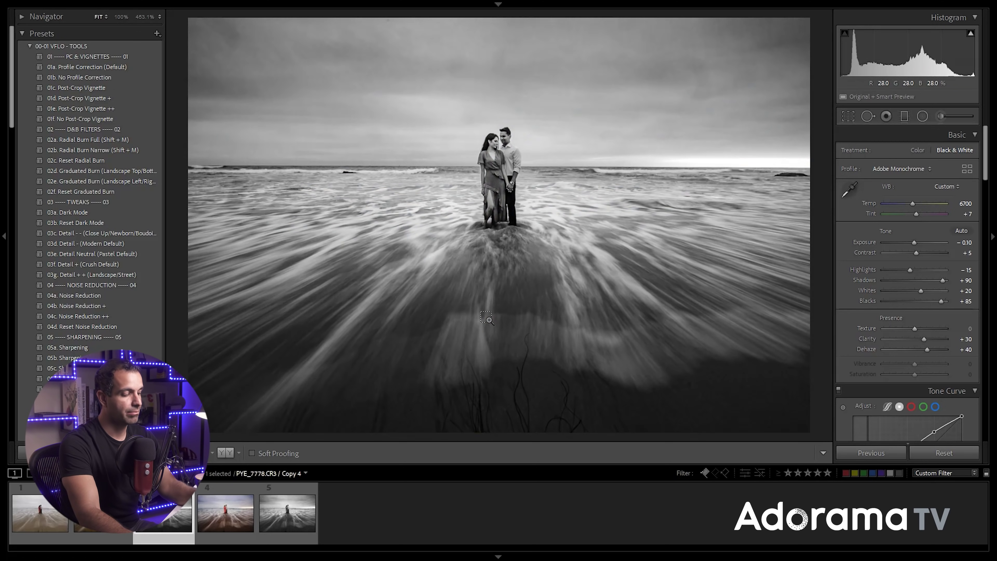
key("ctrl+shift+v")
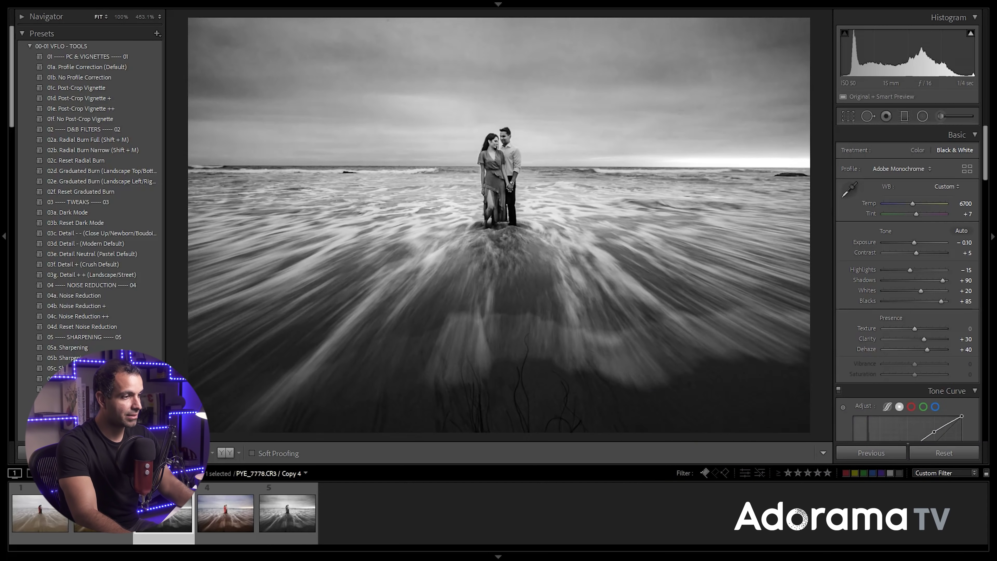
Return to the color Copy 3 and view it with the side panels hidden.
left_click(102, 513)
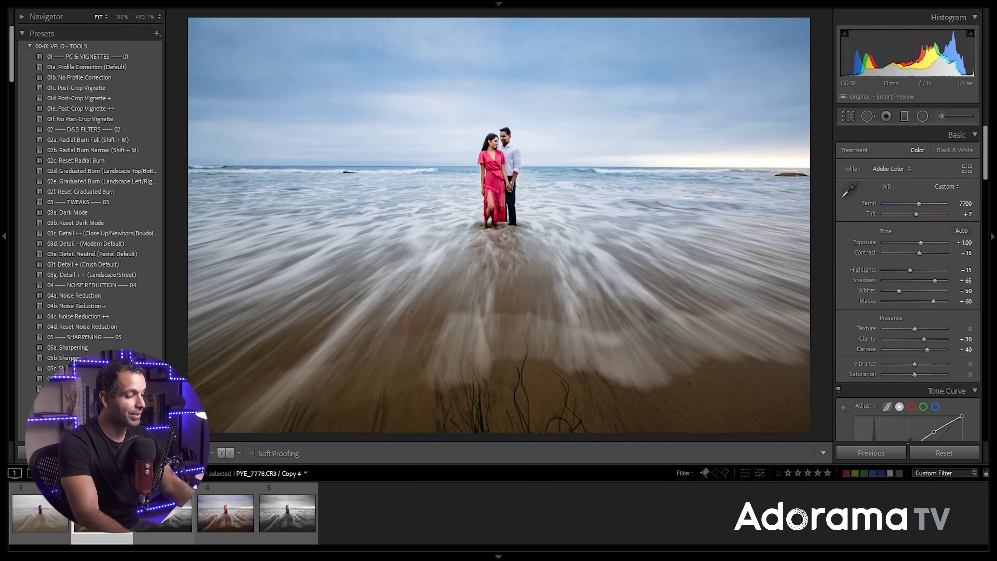
key("Tab")
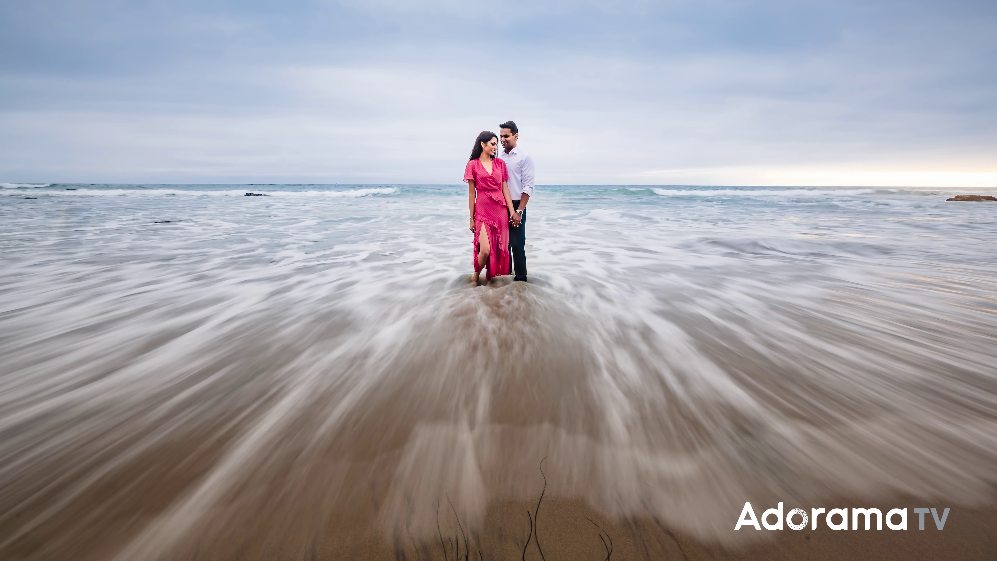